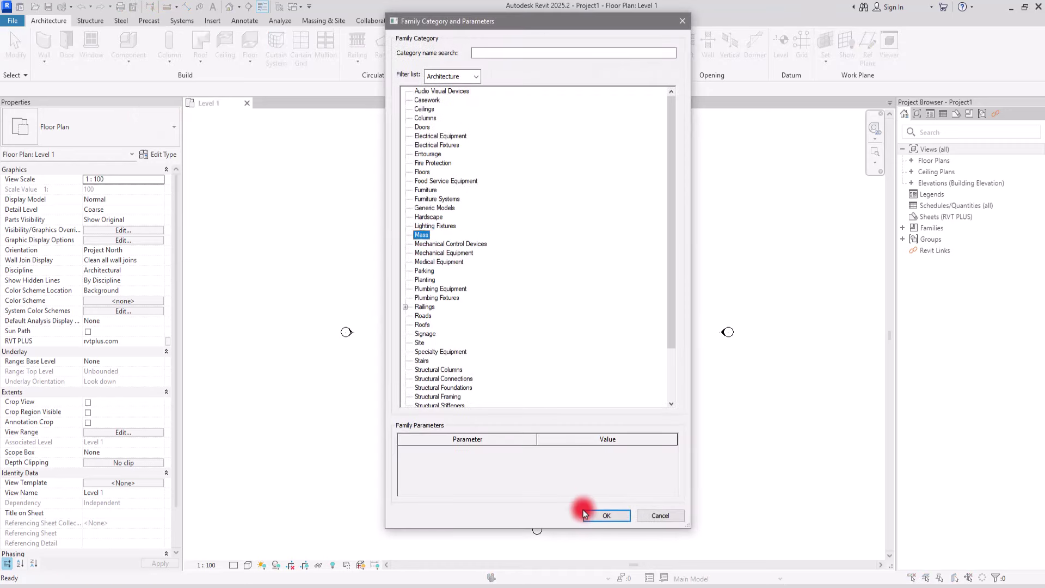
Cancel the Family Category and Parameters dialog
{"action": "left_click", "coordinate": [660, 516]}
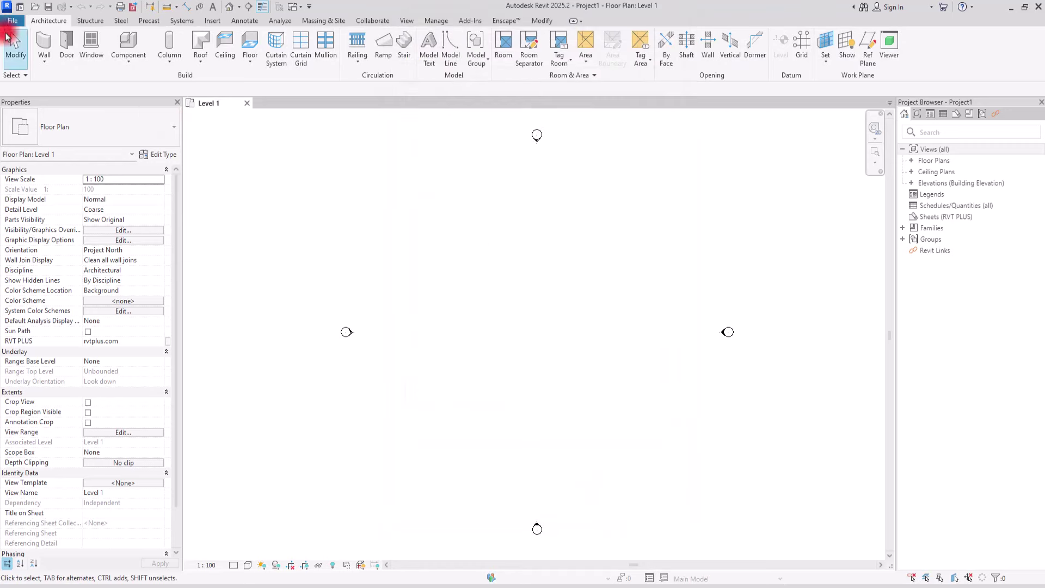
Create a new conceptual mass family from the Metric Mass.rft template
{"action": "left_click", "coordinate": [12, 24]}
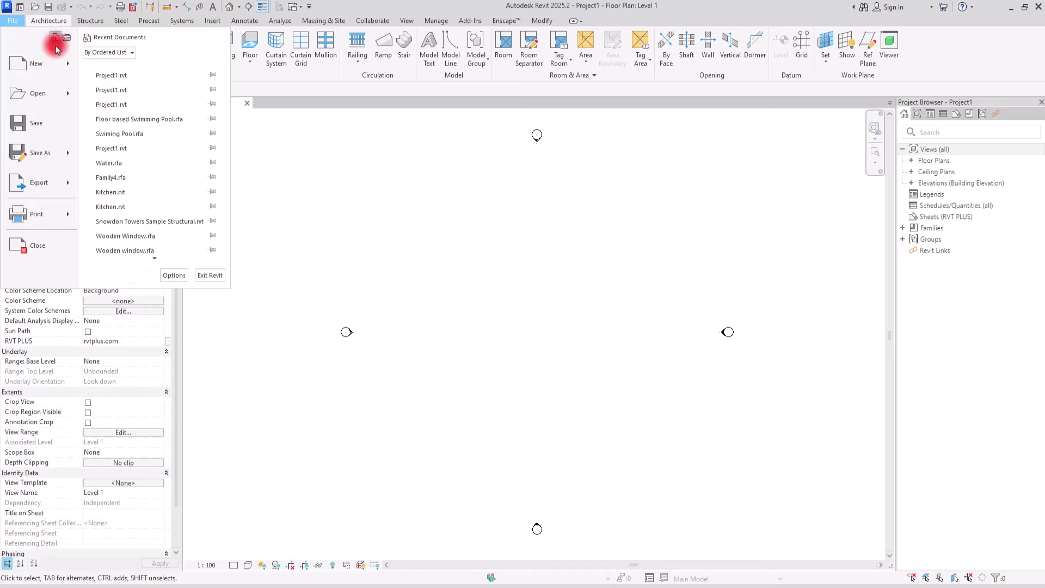
{"action": "mouse_move", "coordinate": [49, 64]}
{"action": "left_click", "coordinate": [139, 150]}
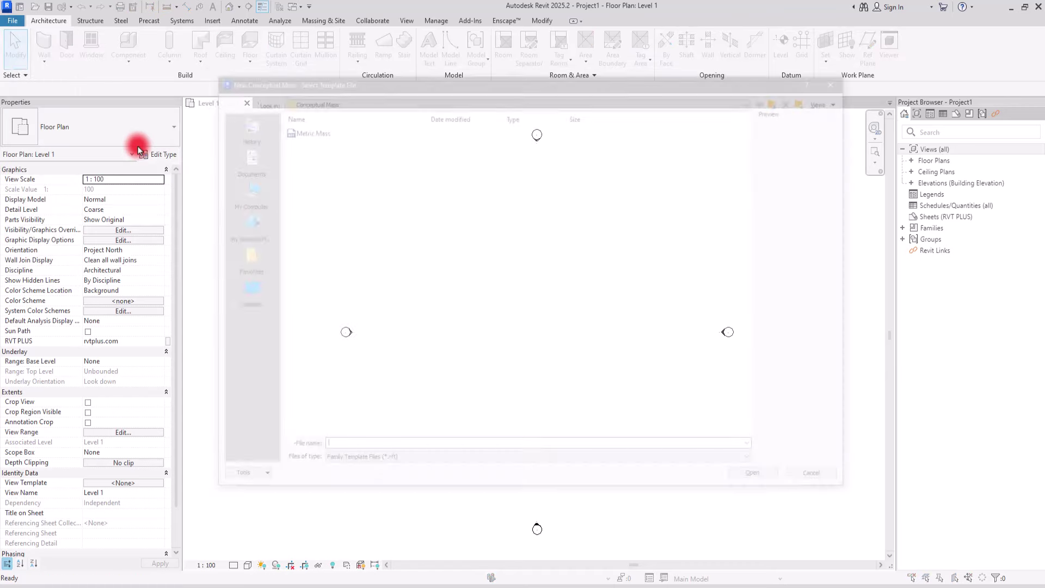
{"action": "left_click", "coordinate": [304, 129]}
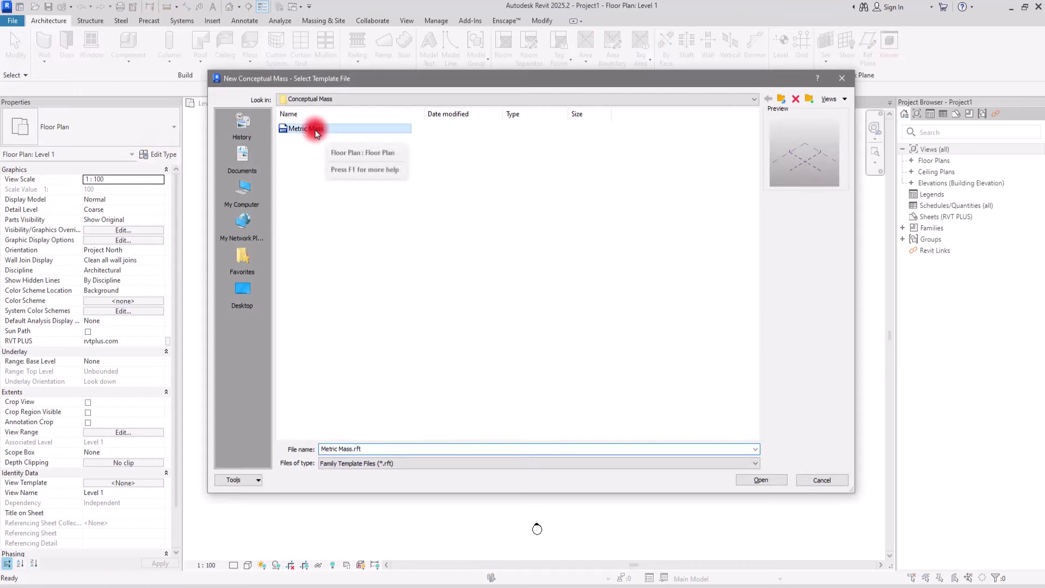
{"action": "left_click", "coordinate": [773, 480]}
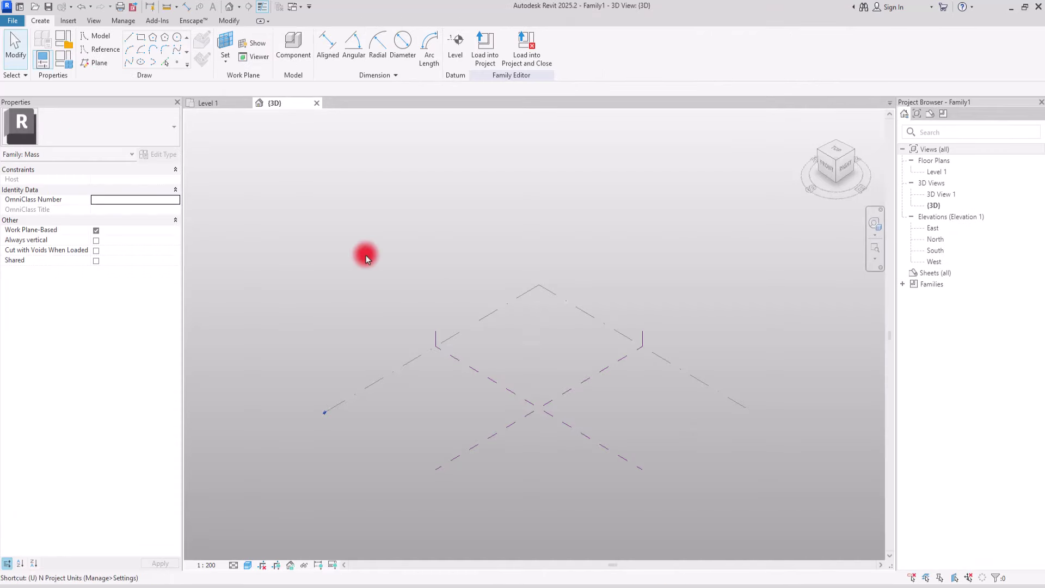
Set length units to Meters rounded to 2 decimal places, then open the Level 1 floor plan
{"action": "key", "text": "n"}
{"action": "left_click", "coordinate": [559, 255]}
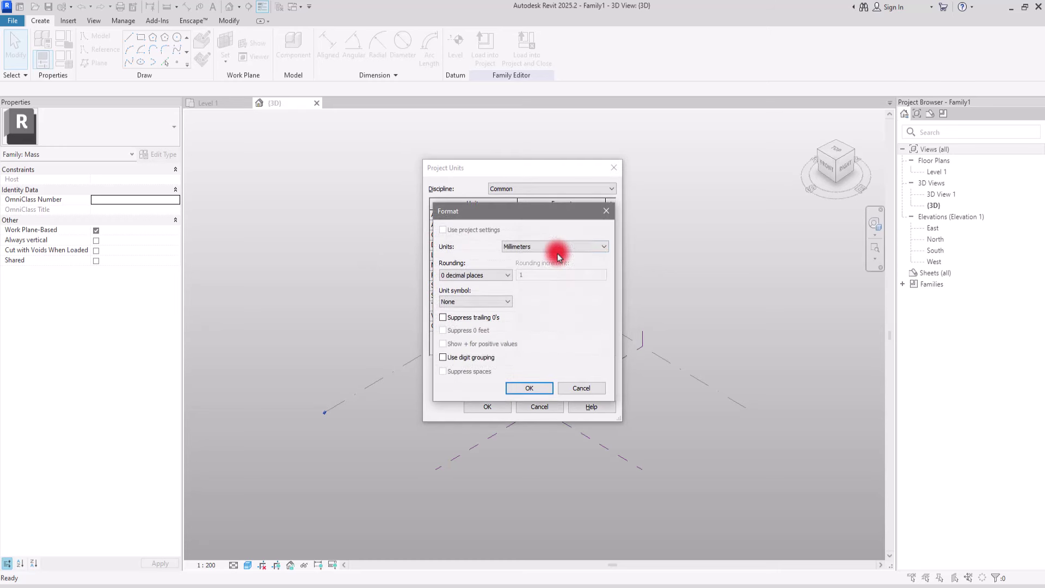
{"action": "left_click", "coordinate": [537, 249]}
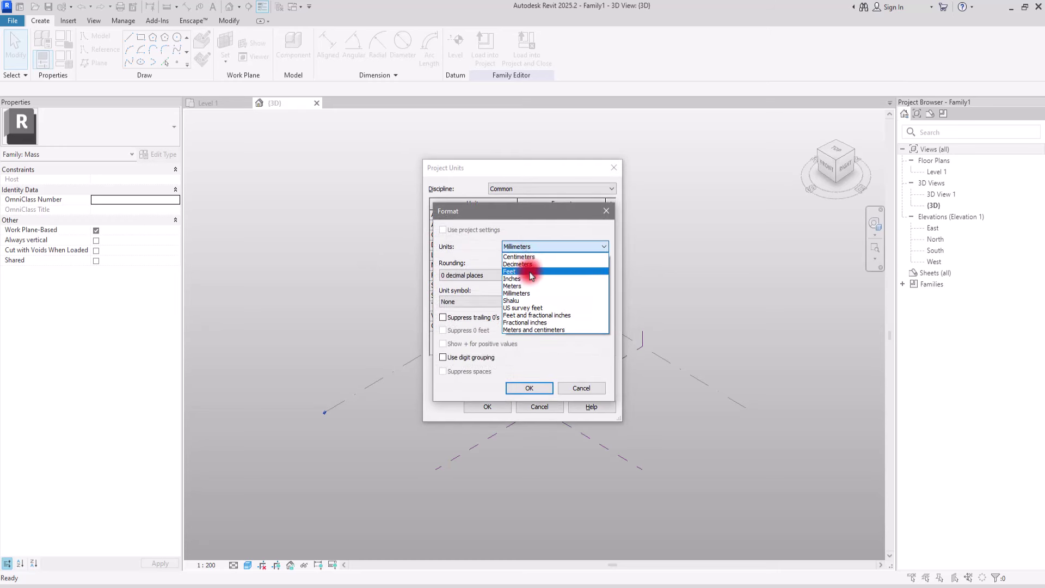
{"action": "left_click", "coordinate": [530, 287]}
{"action": "left_click", "coordinate": [484, 282]}
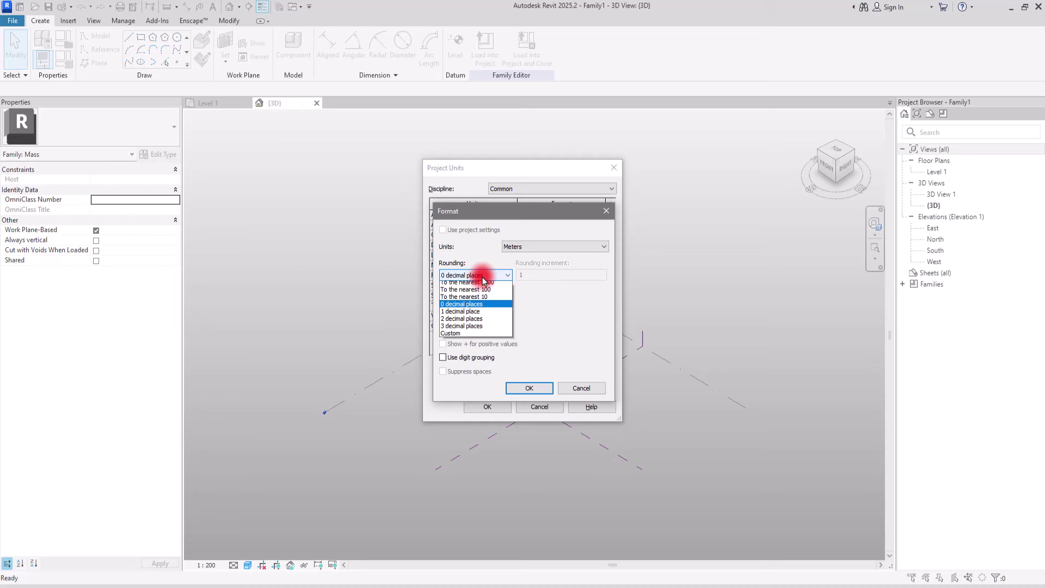
{"action": "left_click", "coordinate": [466, 319]}
{"action": "left_click", "coordinate": [529, 387]}
{"action": "left_click", "coordinate": [489, 406]}
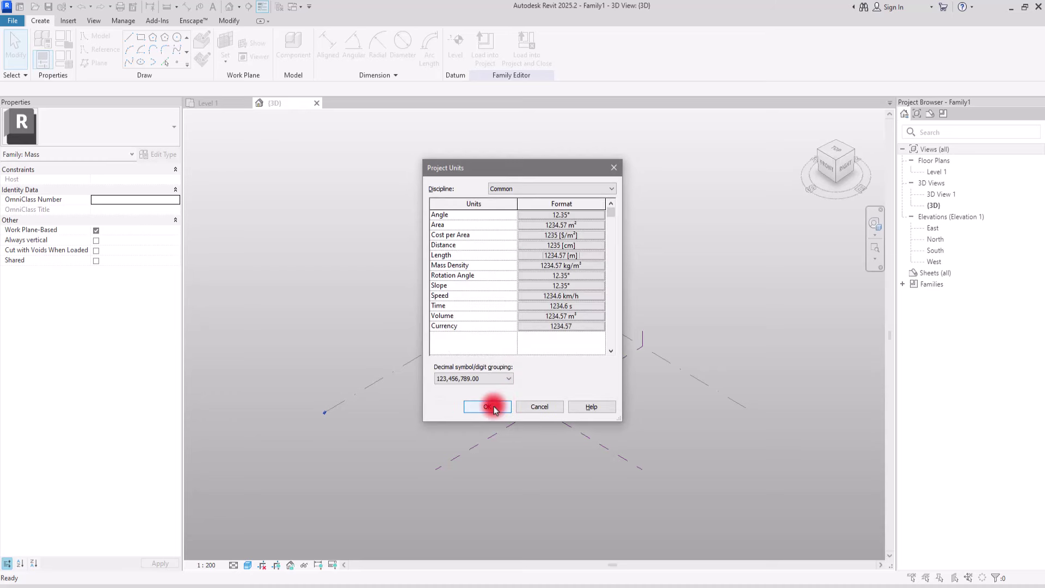
{"action": "double_click", "coordinate": [935, 171]}
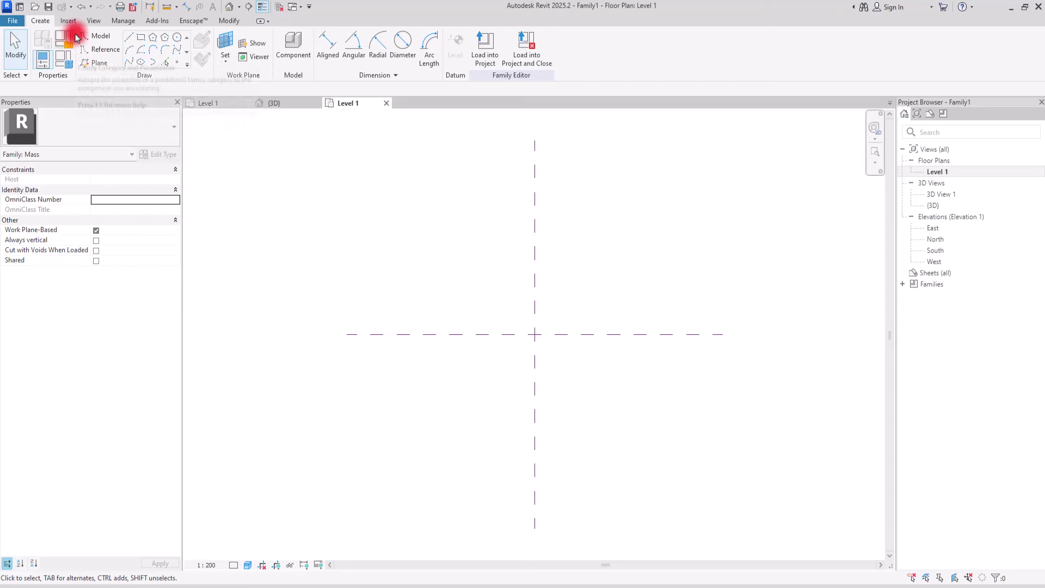
Draw four vertical reference planes, two left and two right of the centre plane
{"action": "left_click", "coordinate": [97, 64]}
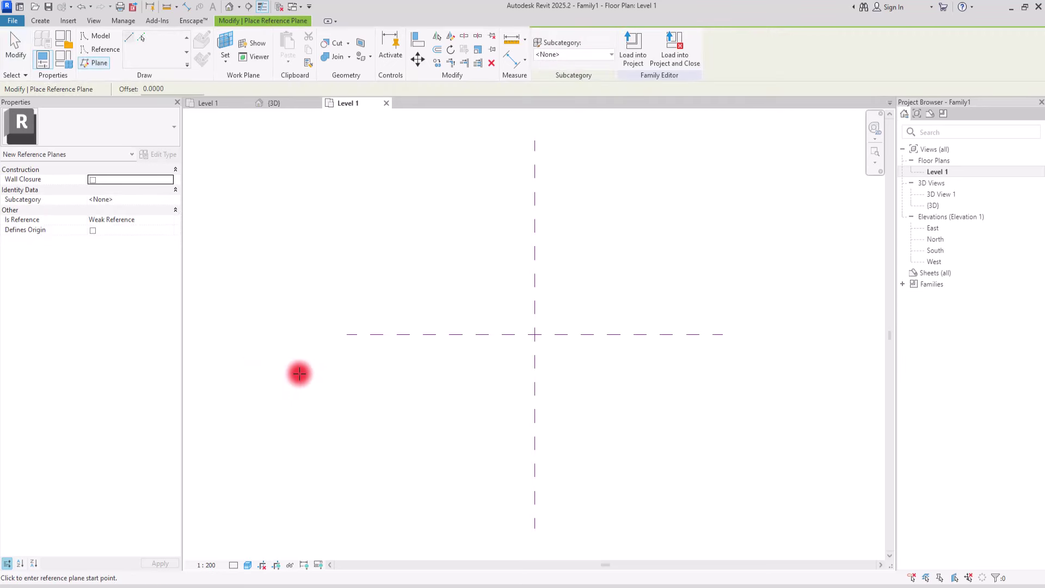
{"action": "left_click", "coordinate": [480, 193]}
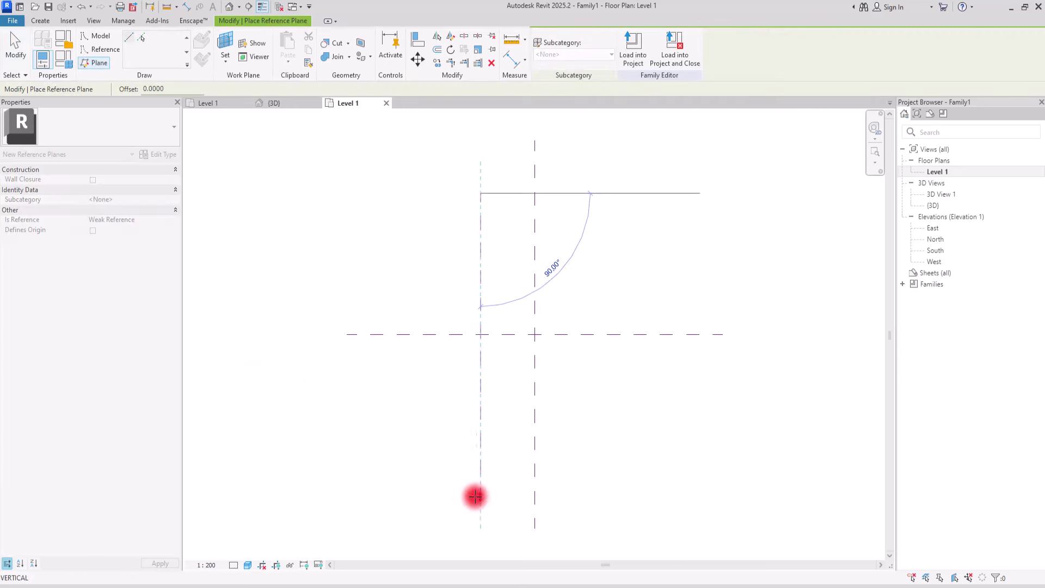
{"action": "left_click", "coordinate": [480, 496]}
{"action": "left_click", "coordinate": [408, 181]}
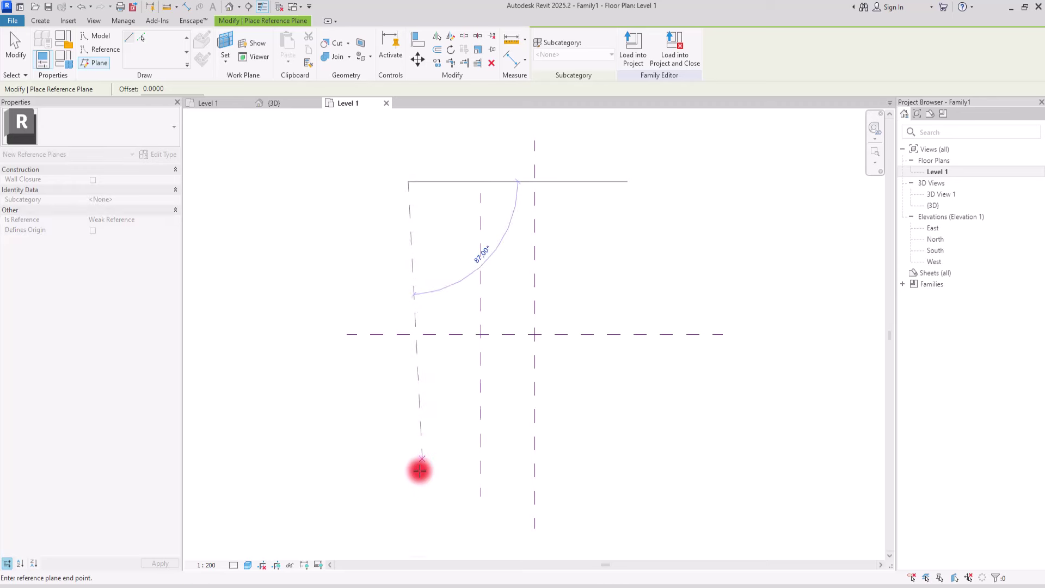
{"action": "left_click", "coordinate": [408, 496]}
{"action": "left_click", "coordinate": [602, 183]}
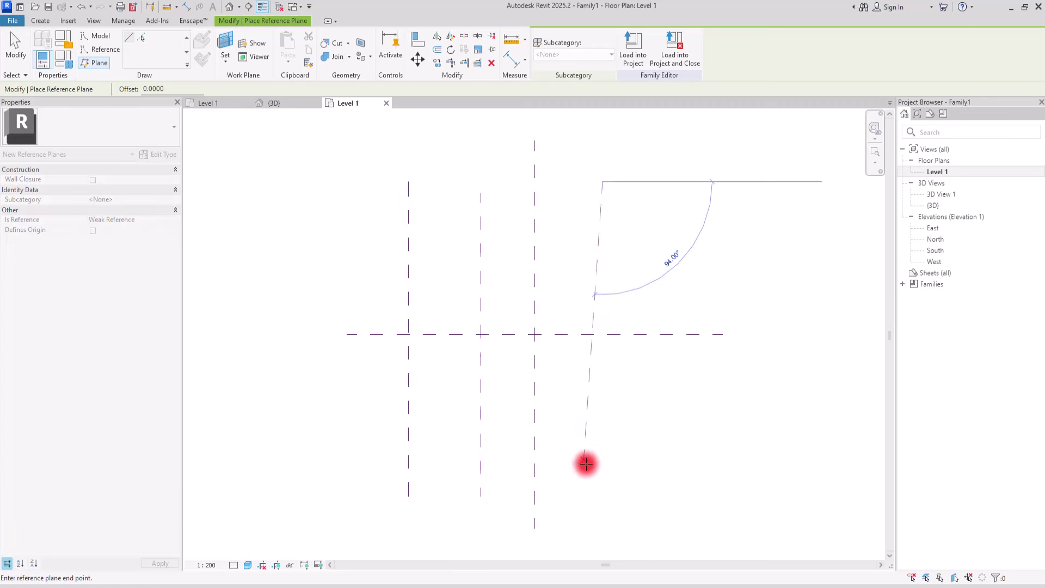
{"action": "left_click", "coordinate": [608, 489]}
{"action": "left_click", "coordinate": [669, 182]}
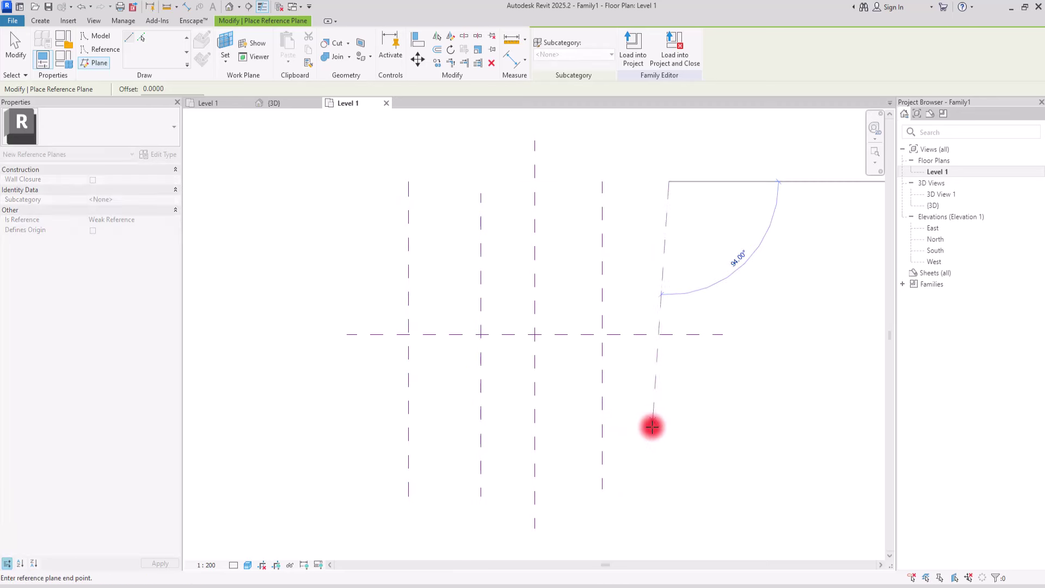
{"action": "left_click", "coordinate": [675, 485]}
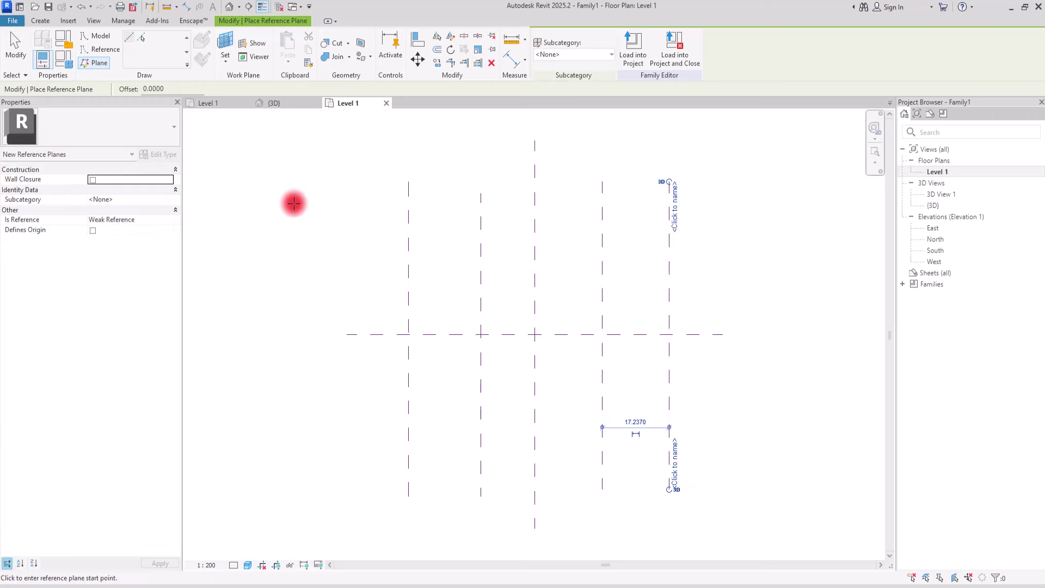
Add horizontal reference planes across the top and bottom of the grid
{"action": "left_click", "coordinate": [792, 182]}
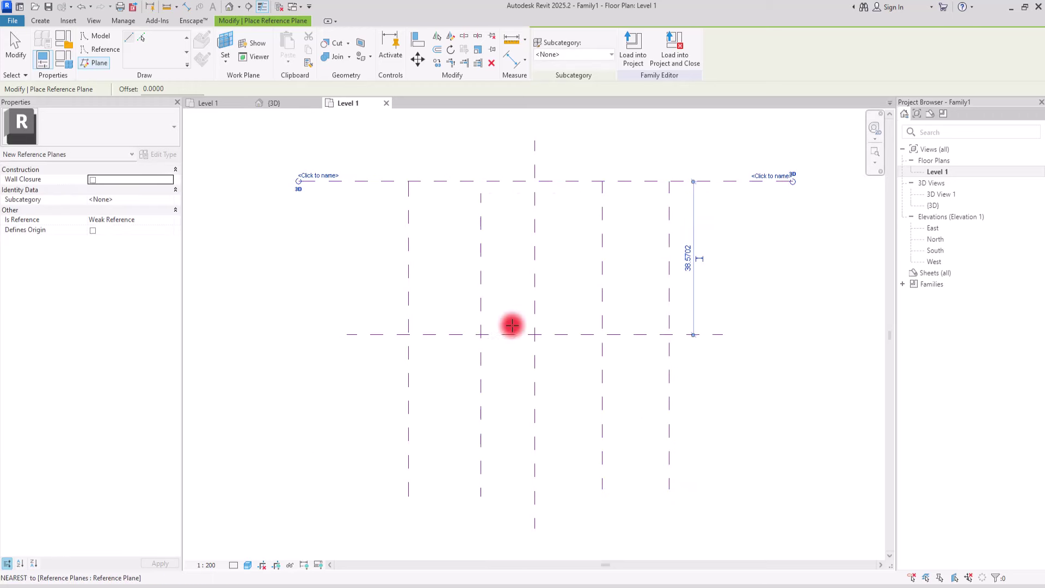
{"action": "left_click", "coordinate": [297, 472]}
{"action": "left_click", "coordinate": [825, 471]}
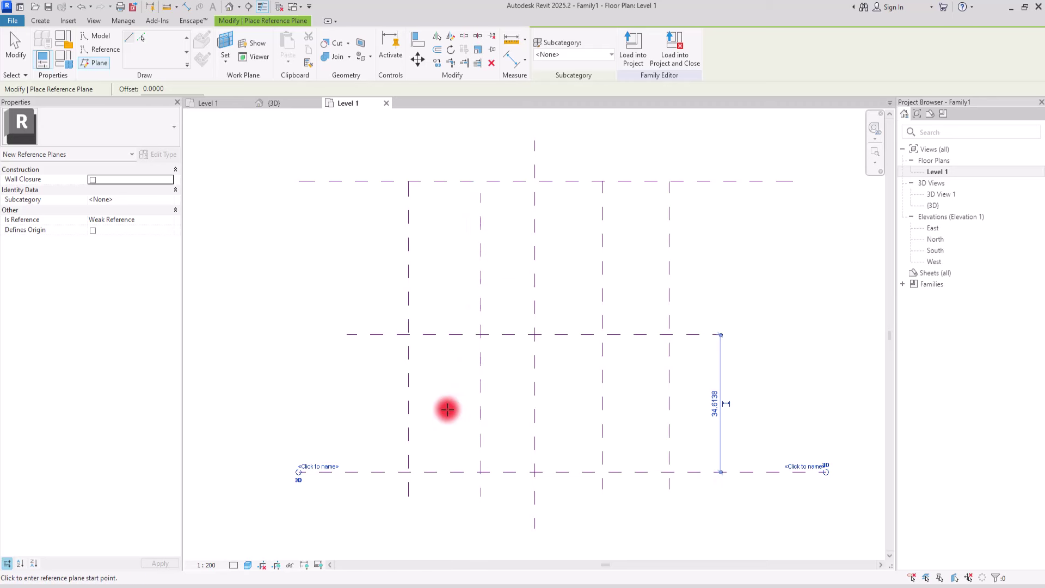
{"action": "key", "text": "Escape"}
{"action": "key", "text": "Escape"}
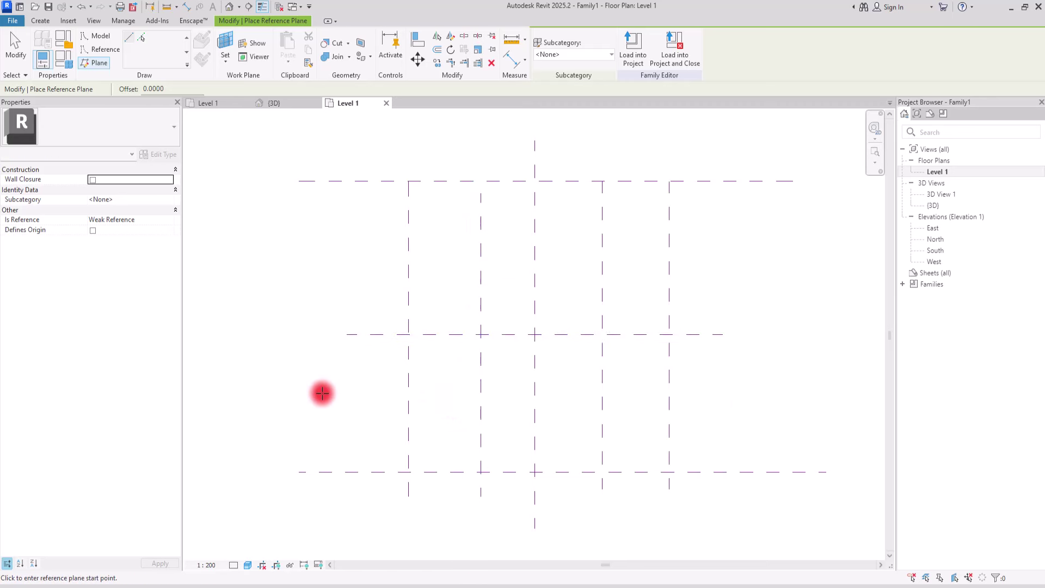
Dimension the five vertical reference planes in one string and make their spacing equal
{"action": "left_click", "coordinate": [512, 62]}
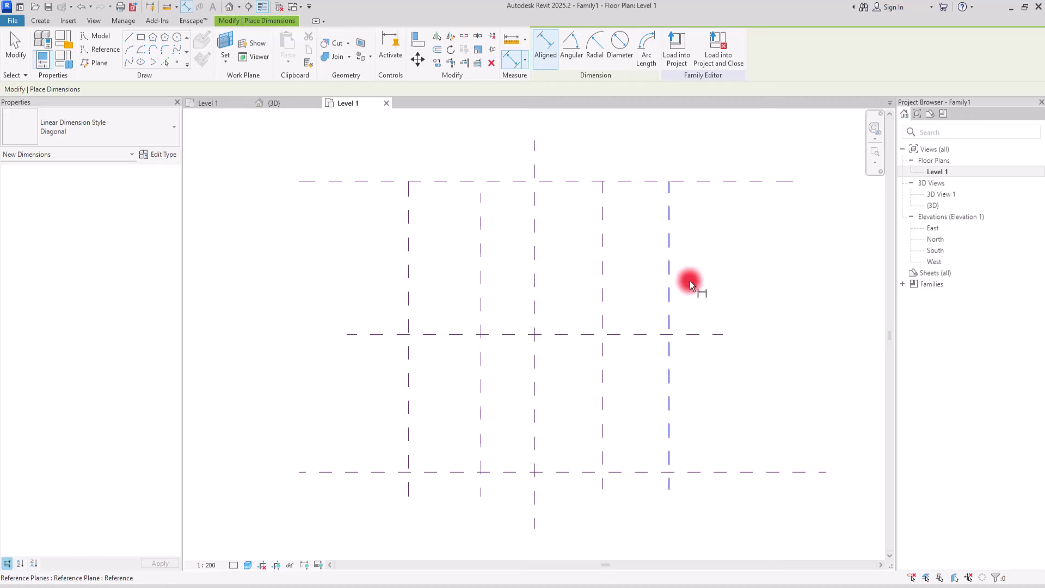
{"action": "left_click", "coordinate": [407, 254]}
{"action": "left_click", "coordinate": [481, 259]}
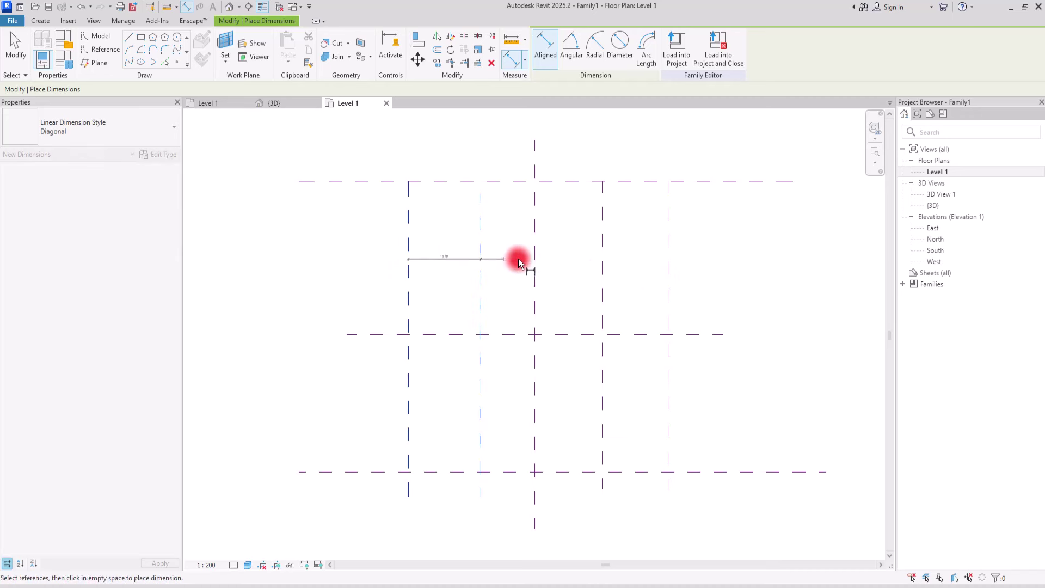
{"action": "left_click", "coordinate": [534, 260]}
{"action": "left_click", "coordinate": [602, 263]}
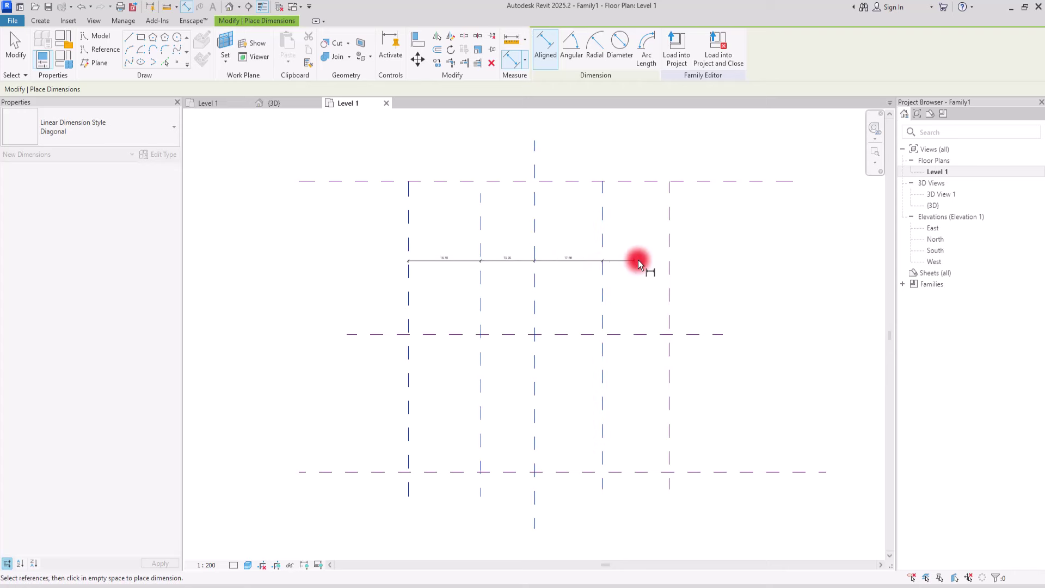
{"action": "left_click", "coordinate": [669, 256]}
{"action": "left_click", "coordinate": [792, 254]}
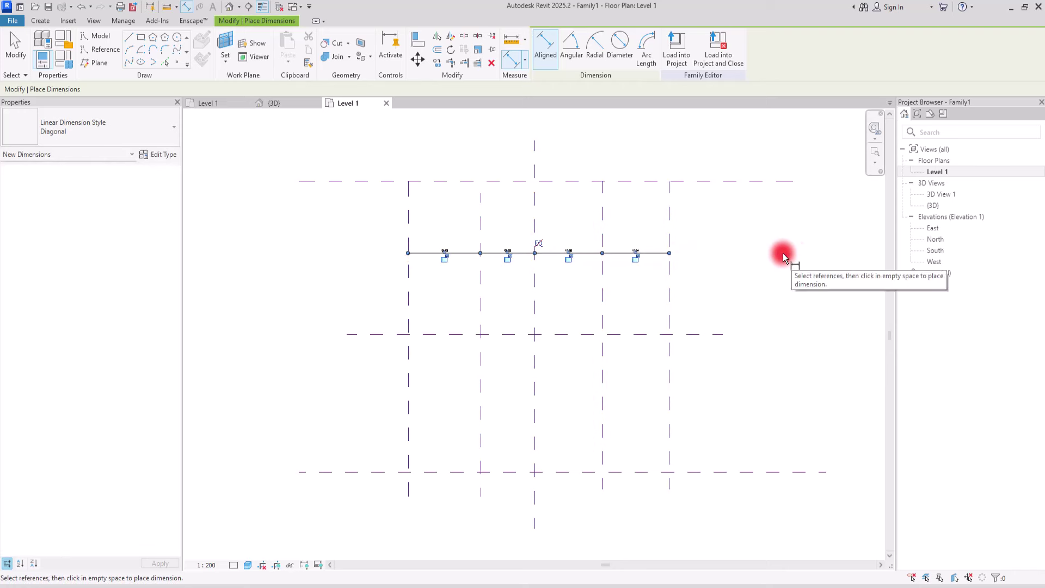
{"action": "left_click", "coordinate": [540, 245]}
Dimension the top, middle and bottom horizontal planes with a string on the left
{"action": "left_click", "coordinate": [385, 182]}
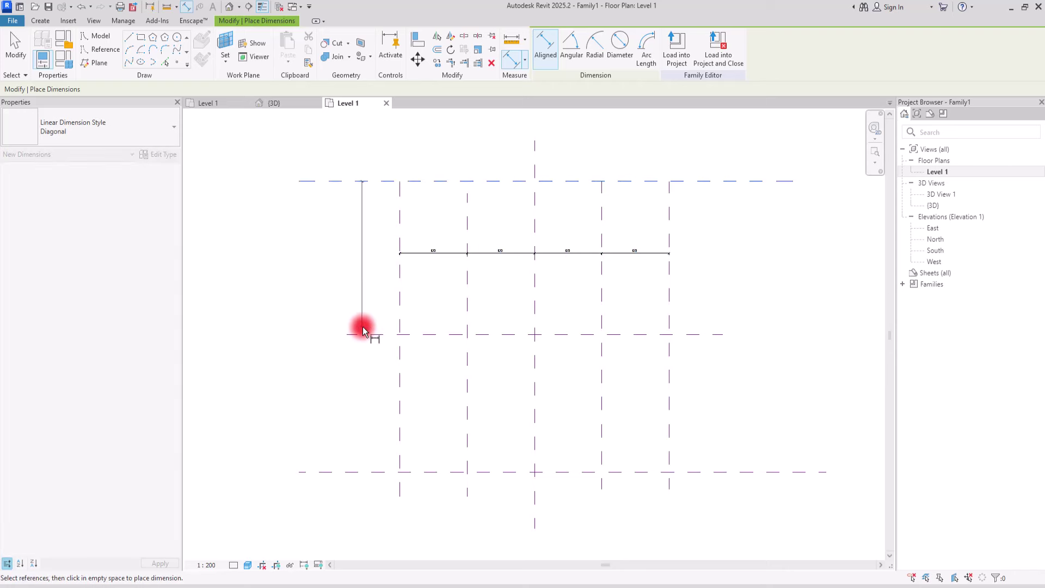
{"action": "left_click", "coordinate": [361, 334]}
{"action": "left_click", "coordinate": [387, 471]}
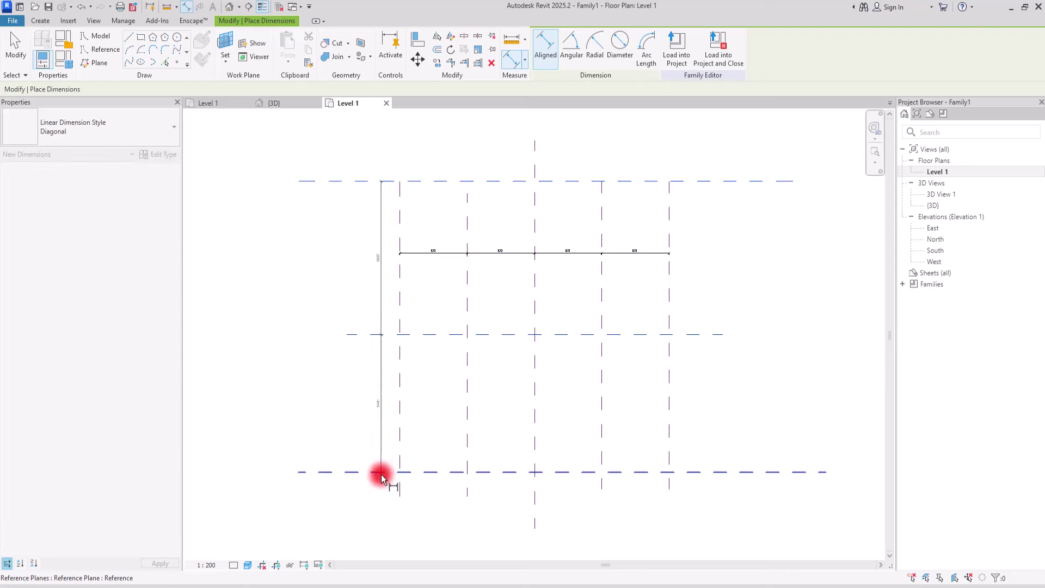
{"action": "left_click", "coordinate": [361, 528]}
{"action": "key", "text": "Escape"}
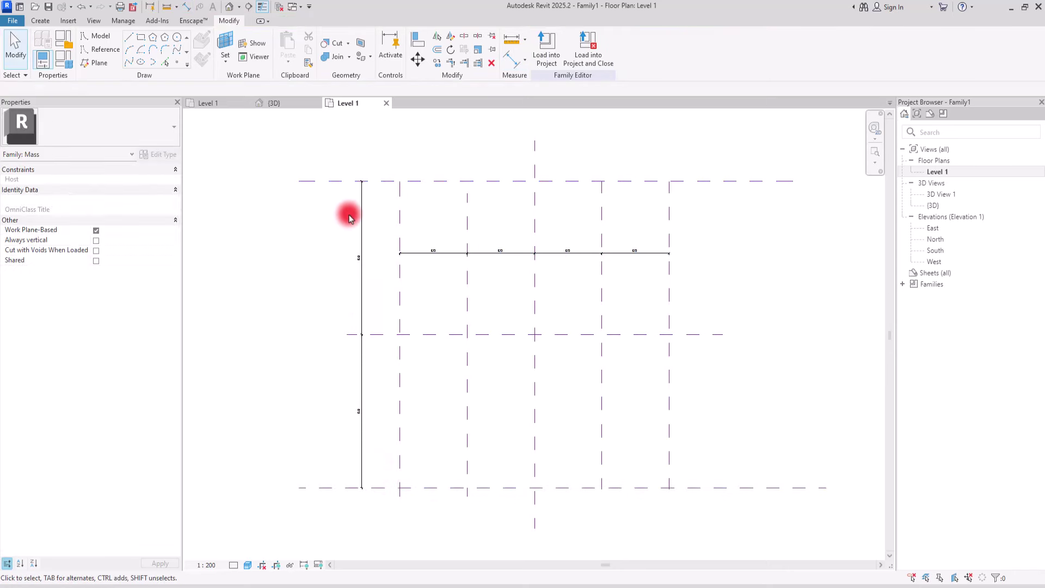
Nudge the top horizontal plane down and extend the second vertical plane past it
{"action": "left_click", "coordinate": [325, 182]}
{"action": "key", "text": "Down"}
{"action": "key", "text": "Down"}
{"action": "key", "text": "Down"}
{"action": "key", "text": "Down"}
{"action": "key", "text": "Down"}
{"action": "key", "text": "Down"}
{"action": "key", "text": "Down"}
{"action": "key", "text": "Down"}
{"action": "key", "text": "Down"}
{"action": "key", "text": "Down"}
{"action": "key", "text": "Down"}
{"action": "key", "text": "Down"}
{"action": "key", "text": "Down"}
{"action": "key", "text": "Down"}
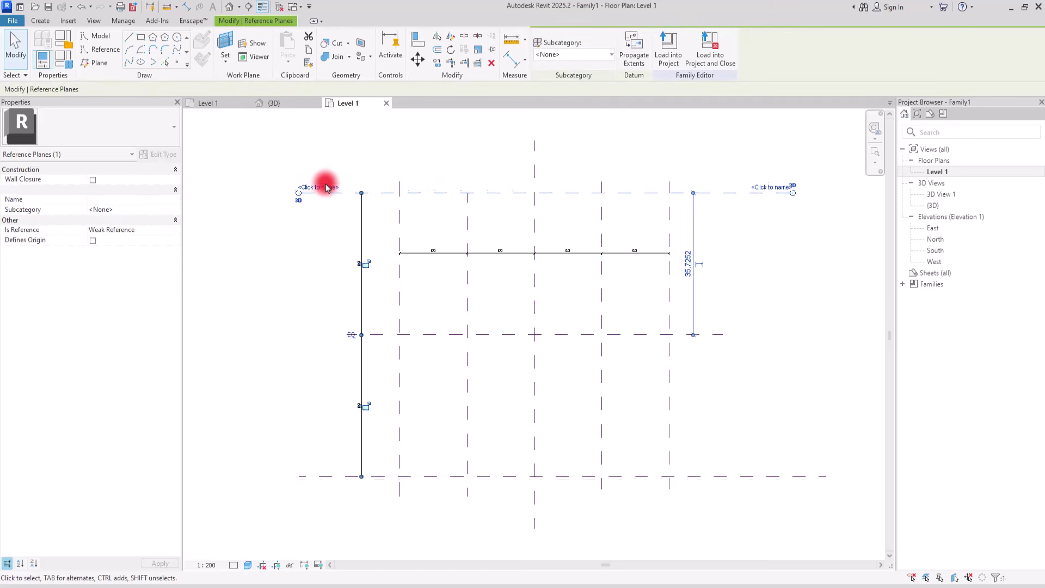
{"action": "key", "text": "Escape"}
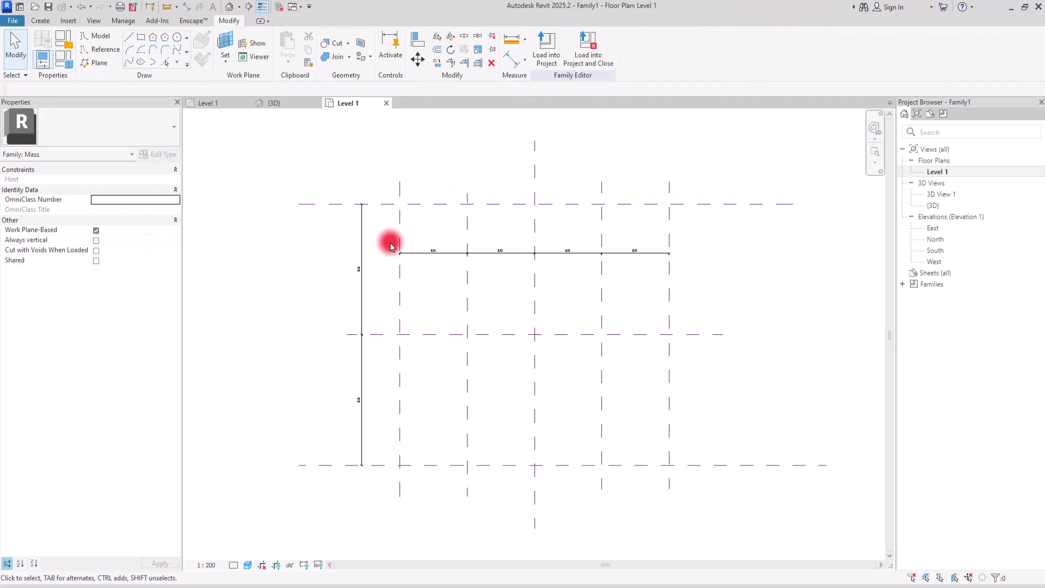
{"action": "left_click", "coordinate": [466, 227]}
{"action": "left_click_drag", "start_coordinate": [469, 177], "coordinate": [467, 182]}
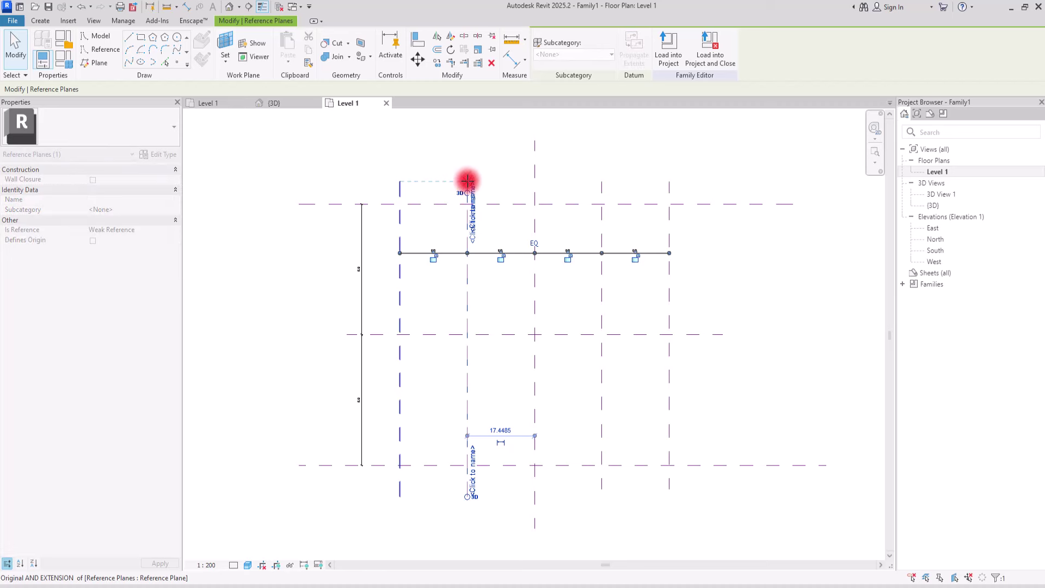
{"action": "left_click", "coordinate": [280, 396]}
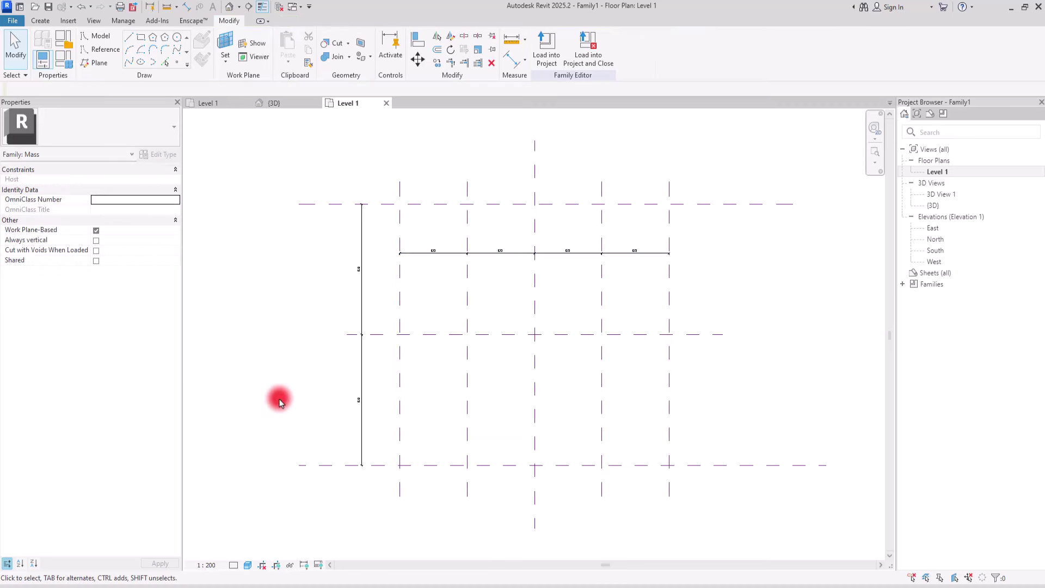
Add an overall height dimension from the top to the bottom horizontal plane
{"action": "left_click", "coordinate": [514, 59]}
{"action": "left_click", "coordinate": [371, 205]}
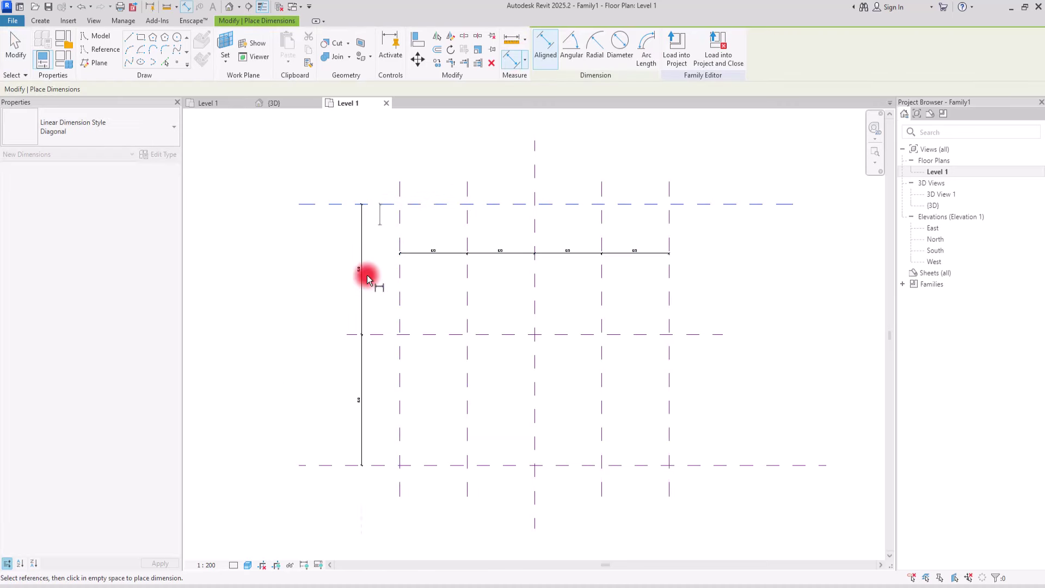
{"action": "left_click", "coordinate": [381, 466]}
{"action": "left_click", "coordinate": [355, 484]}
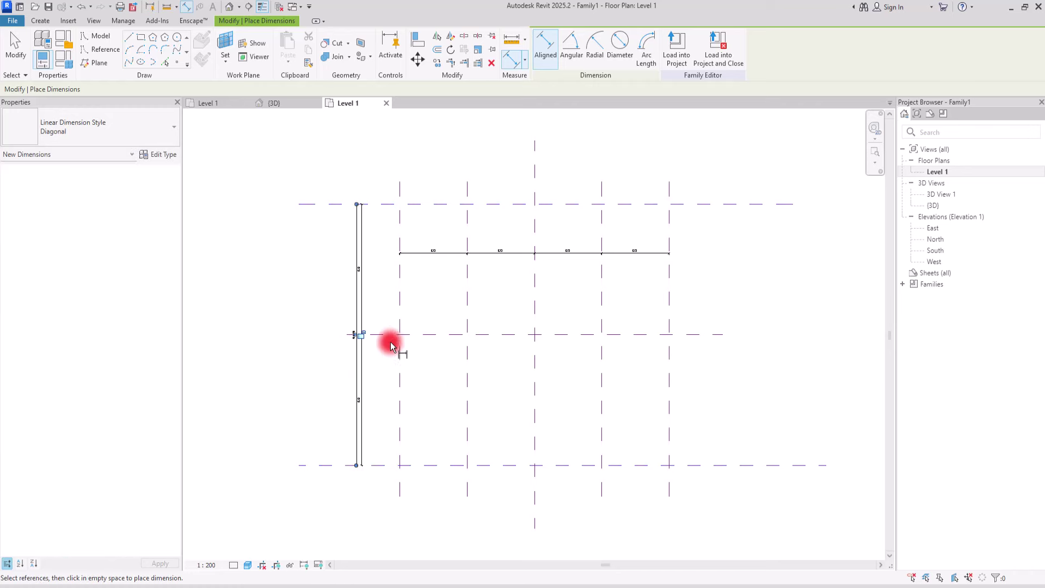
Add an overall width dimension across the outer vertical planes, placed above them
{"action": "left_click", "coordinate": [401, 193]}
{"action": "left_click", "coordinate": [670, 187]}
{"action": "left_click", "coordinate": [693, 188]}
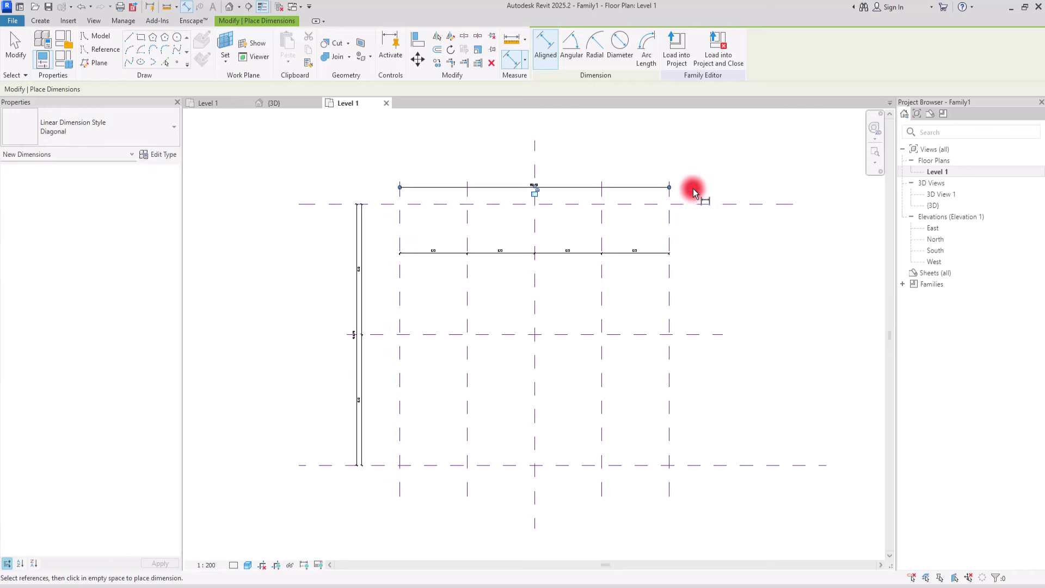
{"action": "scroll", "coordinate": [524, 187], "scroll_direction": "up", "scroll_amount": 6}
{"action": "scroll", "coordinate": [555, 180], "scroll_direction": "down", "scroll_amount": 5}
{"action": "scroll", "coordinate": [590, 172], "scroll_direction": "down", "scroll_amount": 2}
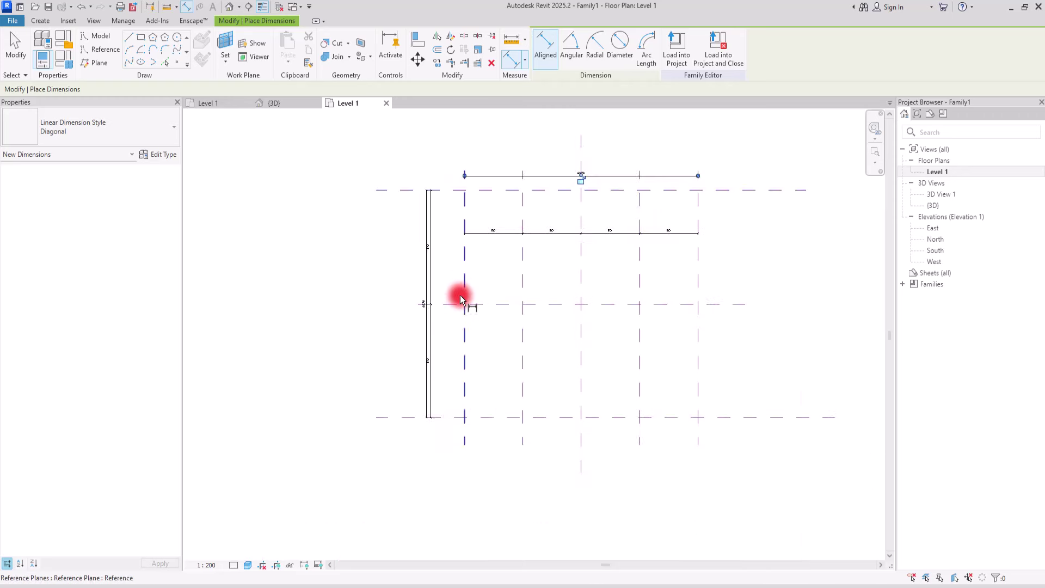
{"action": "scroll", "coordinate": [401, 300], "scroll_direction": "up", "scroll_amount": 6}
{"action": "scroll", "coordinate": [397, 303], "scroll_direction": "down", "scroll_amount": 4}
{"action": "scroll", "coordinate": [394, 317], "scroll_direction": "down", "scroll_amount": 2}
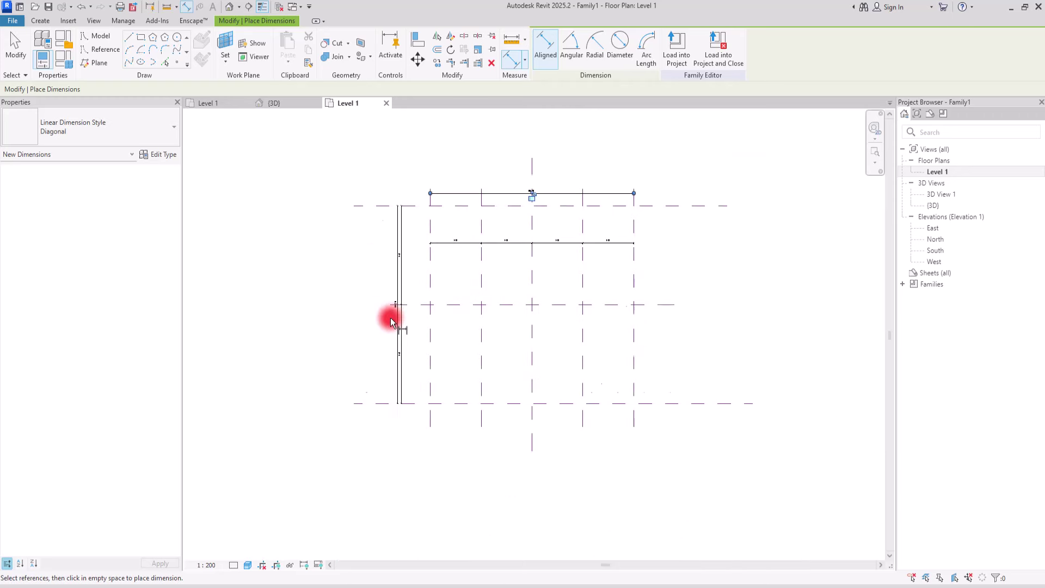
{"action": "scroll", "coordinate": [434, 282], "scroll_direction": "down", "scroll_amount": 1}
{"action": "scroll", "coordinate": [430, 285], "scroll_direction": "up", "scroll_amount": 2}
{"action": "key", "text": "Escape"}
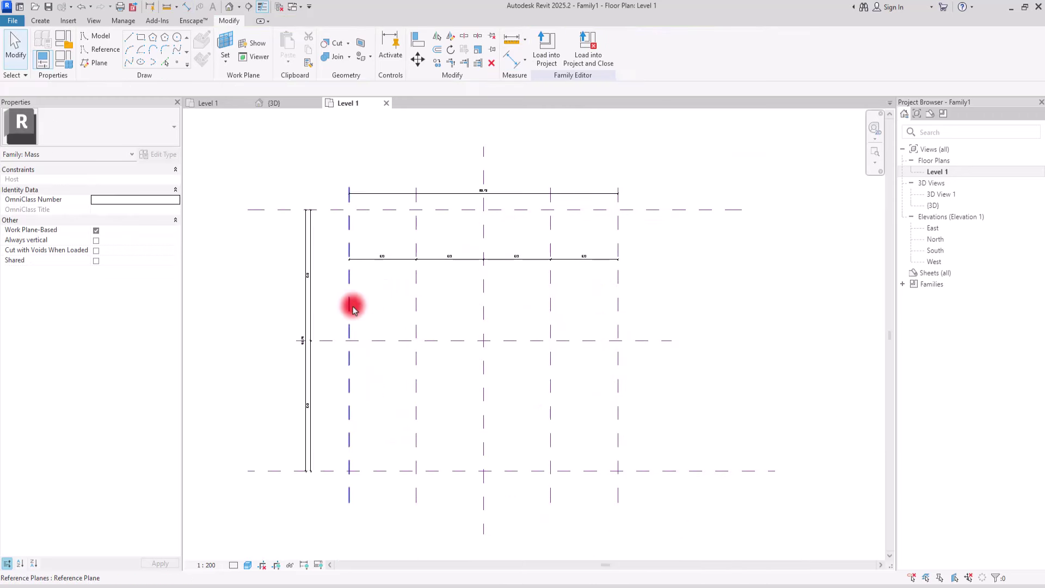
Select the leftmost vertical plane and open the East elevation alongside the Level 1 plan
{"action": "left_click", "coordinate": [352, 309]}
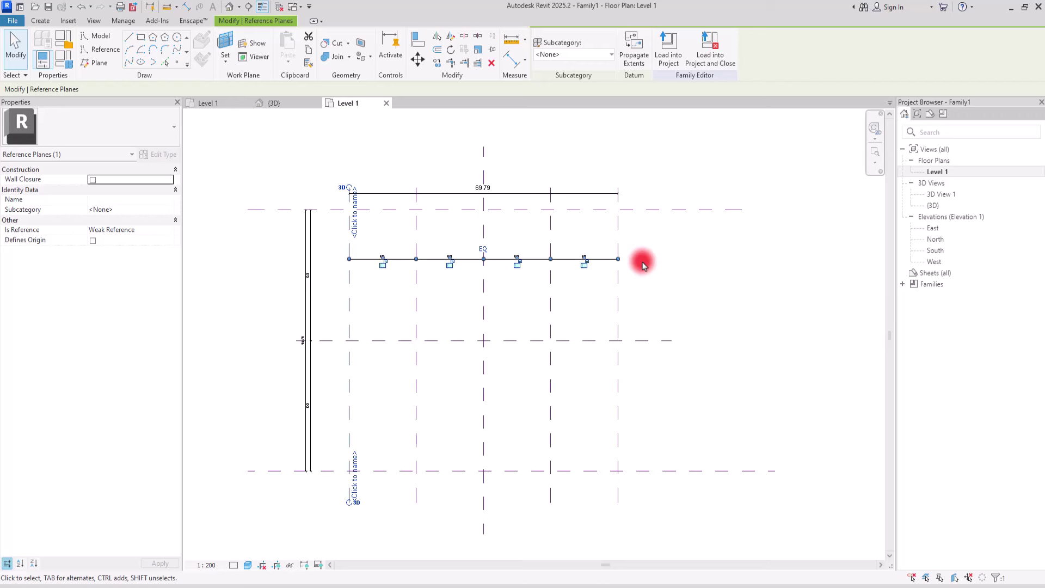
{"action": "double_click", "coordinate": [934, 228]}
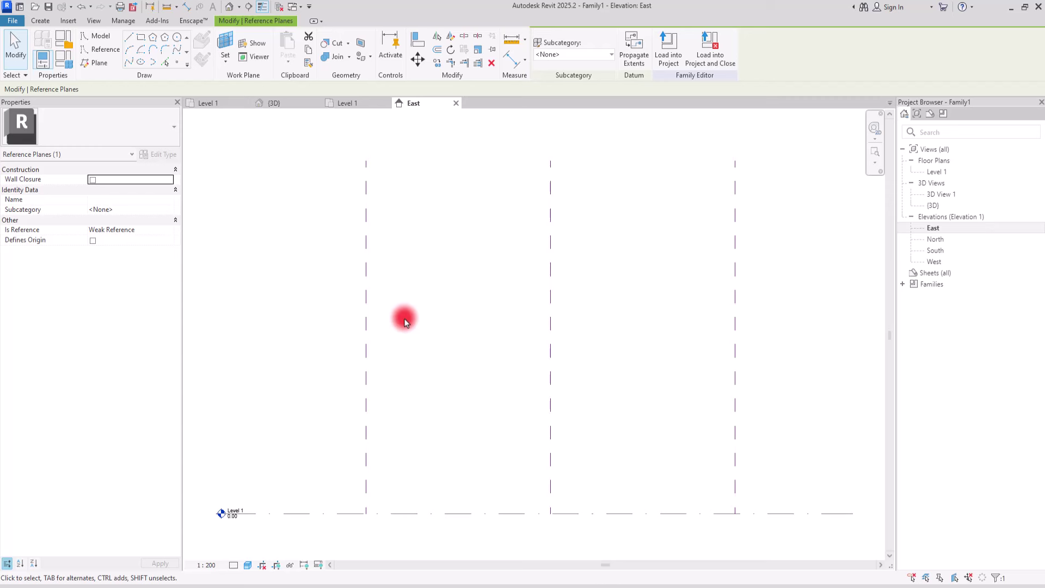
{"action": "left_click", "coordinate": [339, 103]}
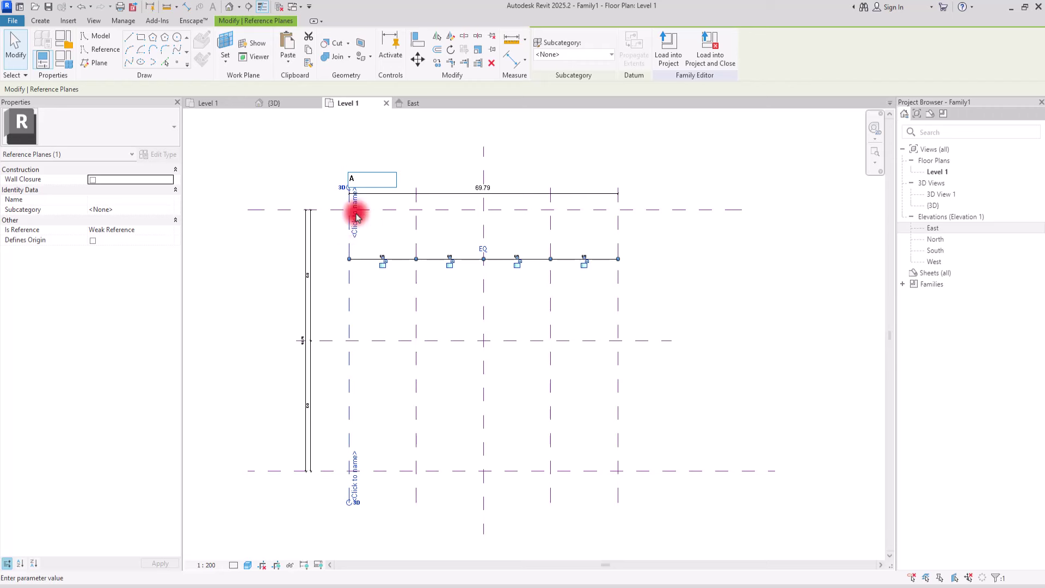
Confirm names A and B for the first two vertical planes and name the fourth plane C
{"action": "left_click", "coordinate": [415, 158]}
{"action": "left_click", "coordinate": [416, 226]}
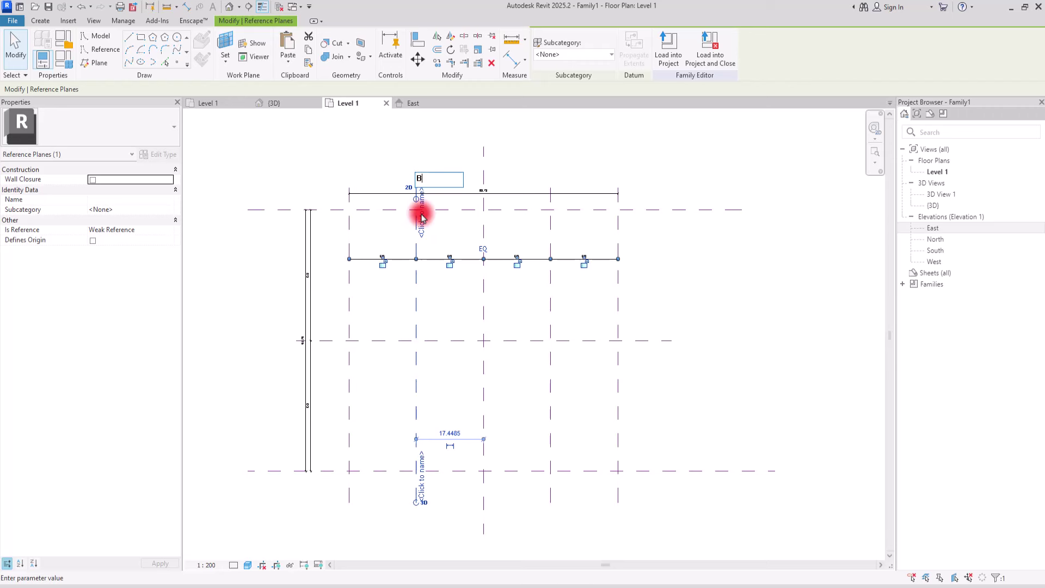
{"action": "key", "text": "Return"}
{"action": "left_click", "coordinate": [483, 226]}
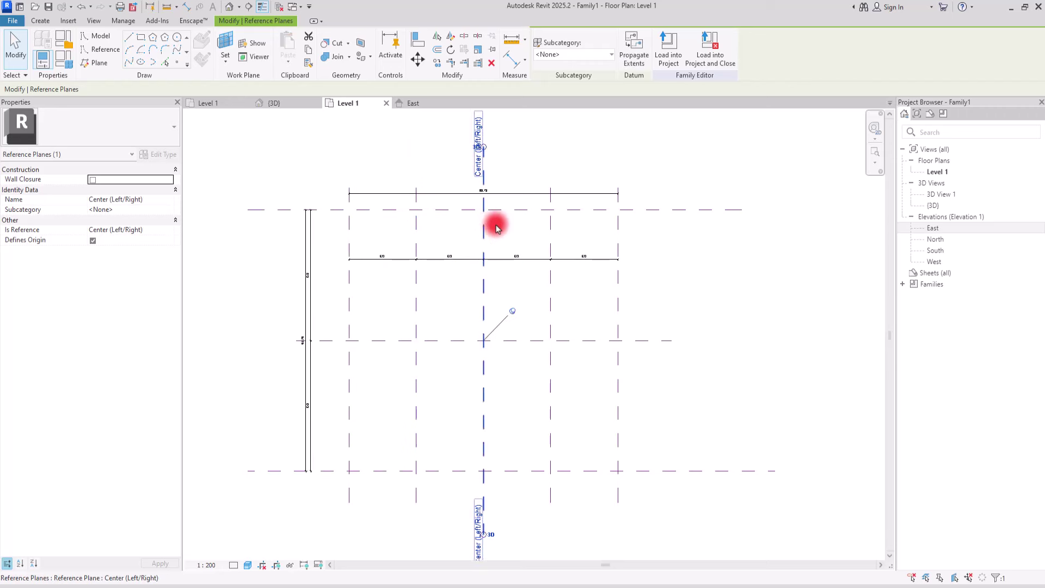
{"action": "left_click", "coordinate": [552, 228]}
{"action": "left_click", "coordinate": [556, 214]}
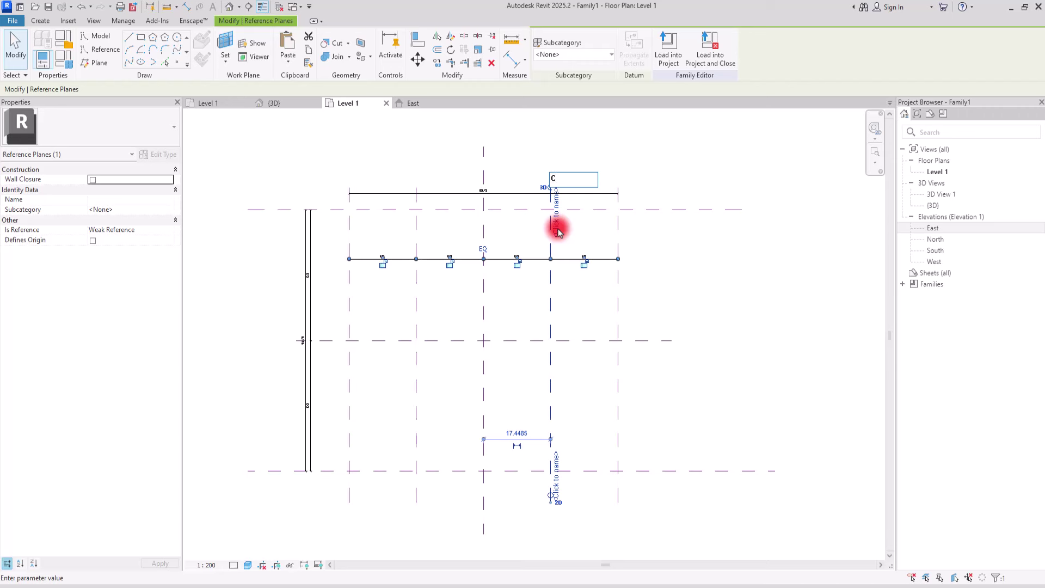
{"action": "key", "text": "Return"}
Name the rightmost vertical reference plane D
{"action": "left_click", "coordinate": [619, 223]}
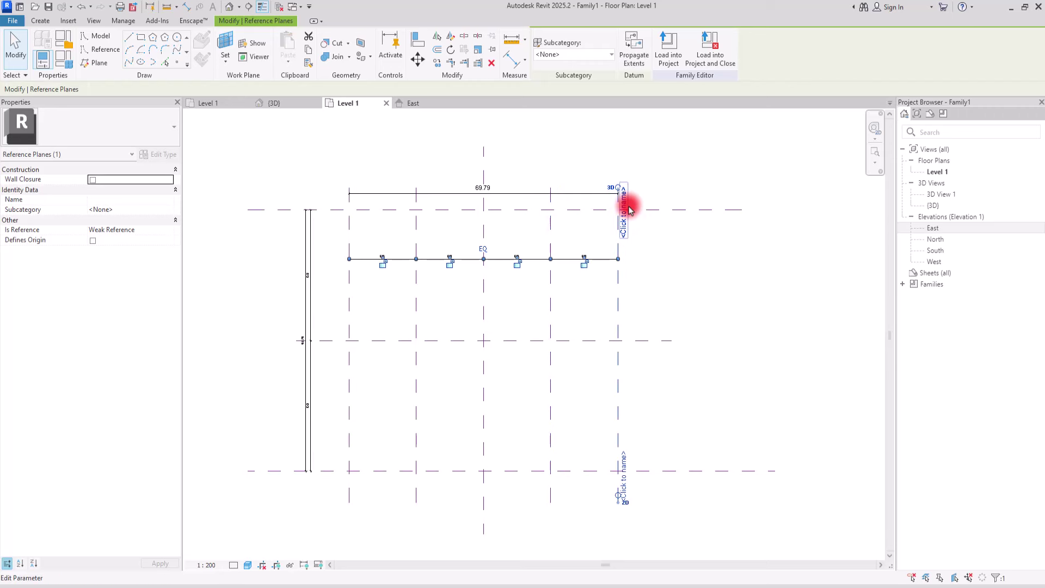
{"action": "left_click", "coordinate": [627, 211]}
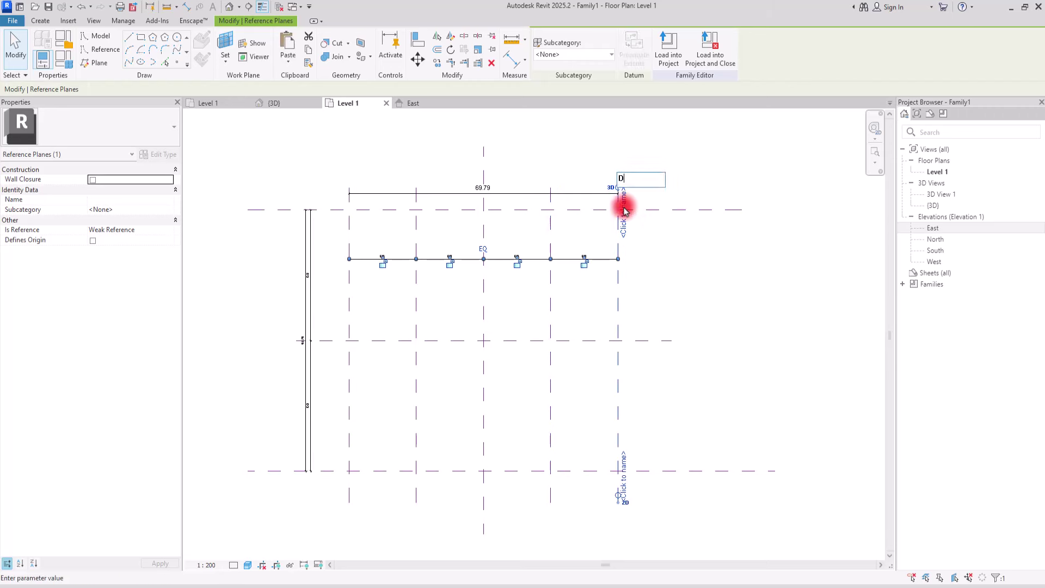
{"action": "type", "text": "D"}
{"action": "key", "text": "Return"}
{"action": "key", "text": "Escape"}
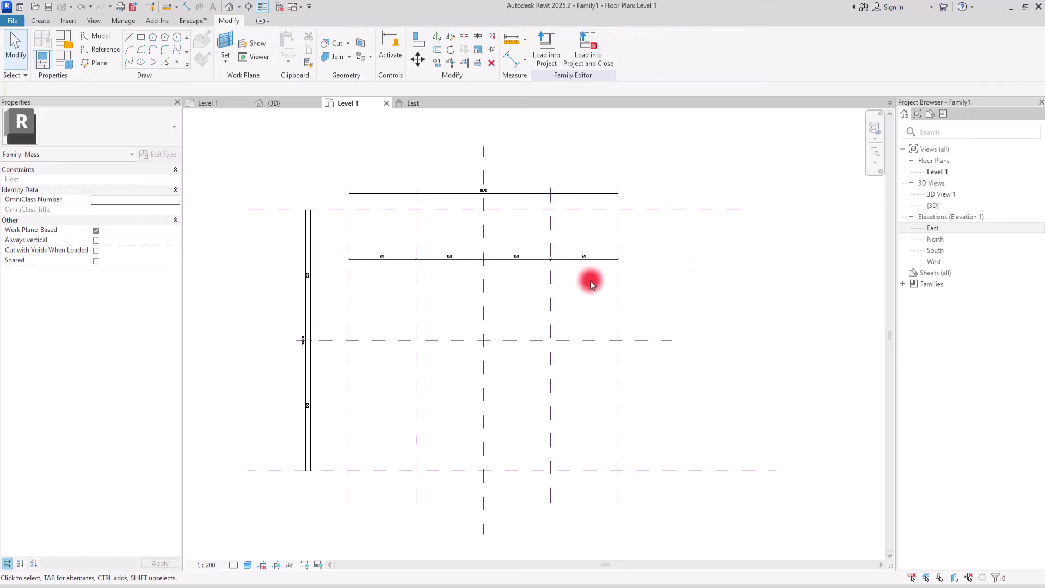
Move the EQ dimension string above the top reference plane and switch to East elevation
{"action": "left_click", "coordinate": [599, 266]}
{"action": "left_click_drag", "start_coordinate": [599, 265], "coordinate": [599, 201]}
{"action": "left_click", "coordinate": [577, 141]}
{"action": "left_click", "coordinate": [414, 103]}
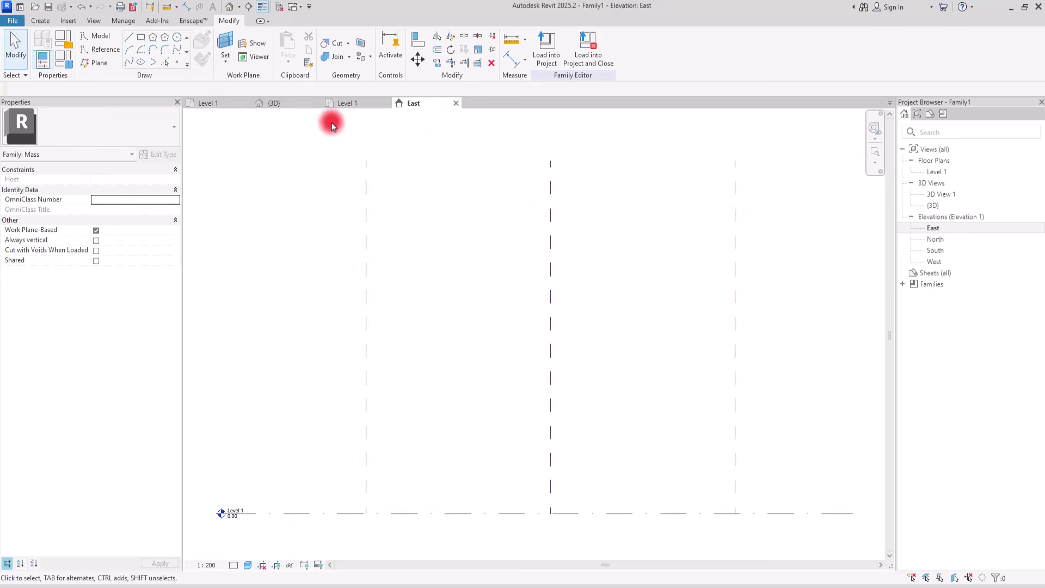
Set Reference Plane : A as the work plane in the East elevation and display it
{"action": "left_click", "coordinate": [345, 102]}
{"action": "left_click", "coordinate": [483, 157]}
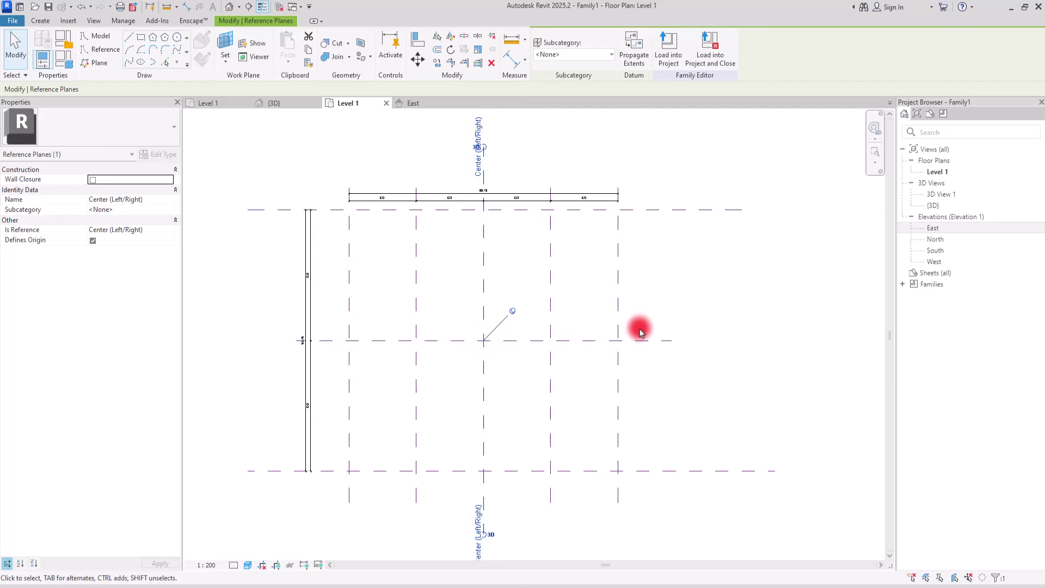
{"action": "left_click", "coordinate": [419, 104]}
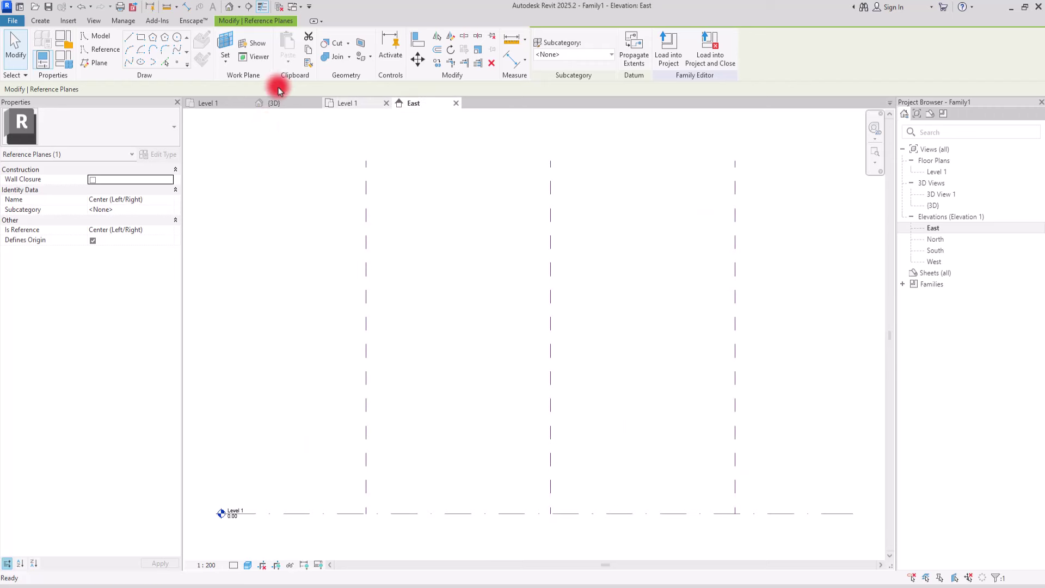
{"action": "left_click", "coordinate": [225, 64]}
{"action": "left_click", "coordinate": [240, 81]}
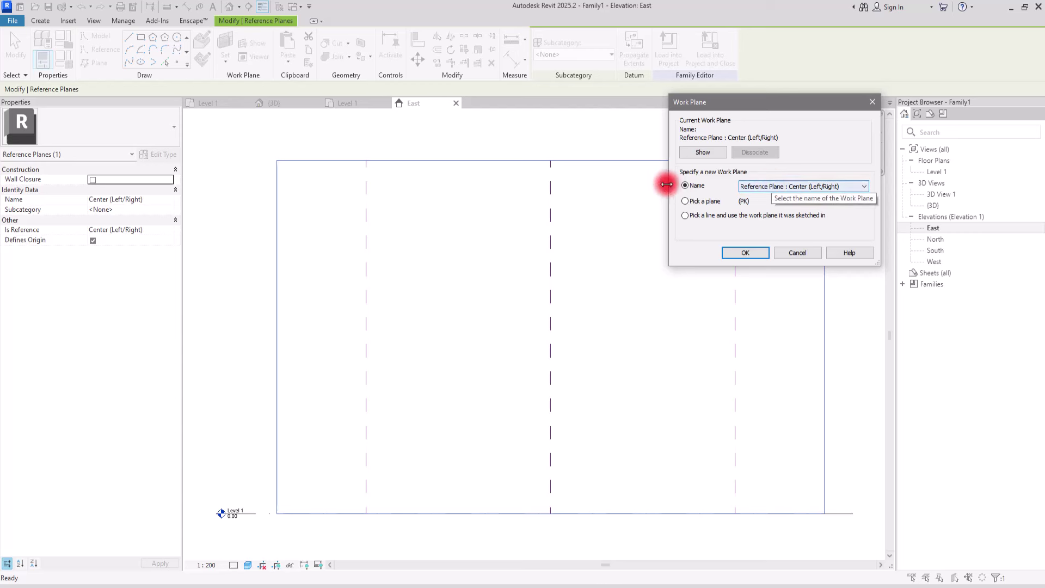
{"action": "left_click", "coordinate": [756, 188]}
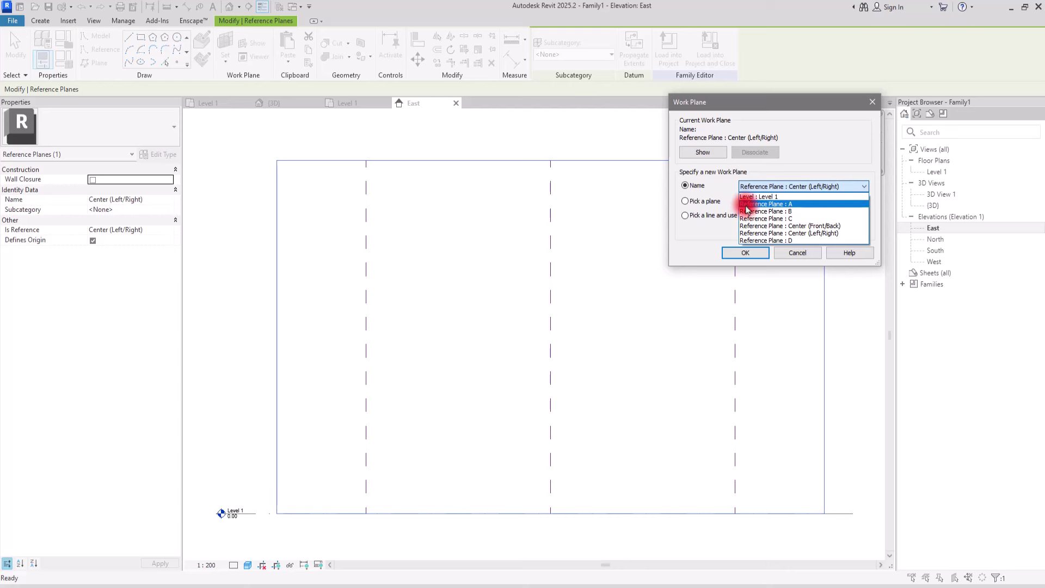
{"action": "left_click", "coordinate": [747, 205]}
{"action": "left_click", "coordinate": [743, 254]}
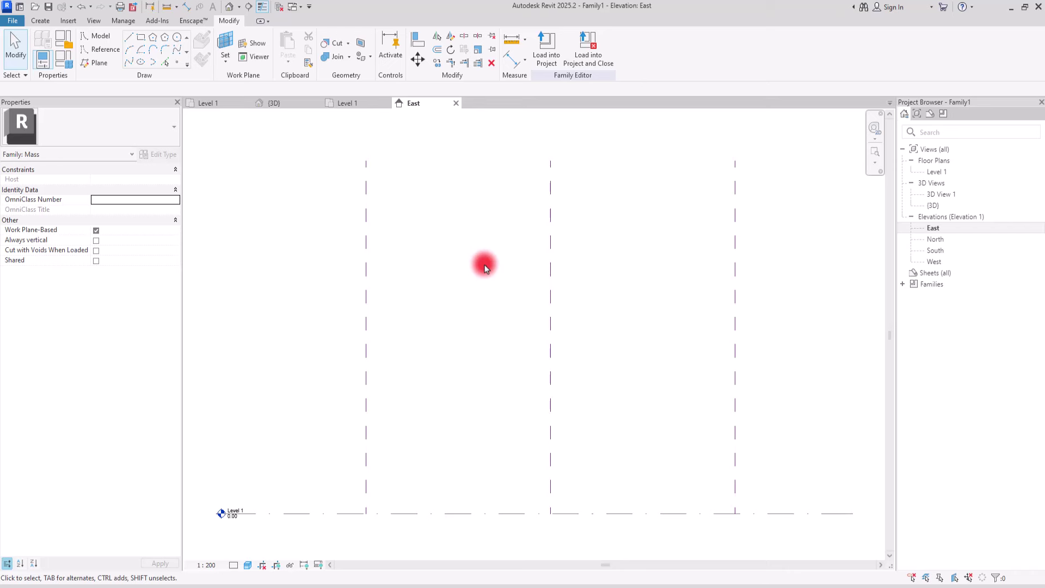
{"action": "left_click", "coordinate": [255, 47]}
Hide the work plane and draw a six-point wavy spline along Level 1 between the outer planes
{"action": "left_click", "coordinate": [252, 47]}
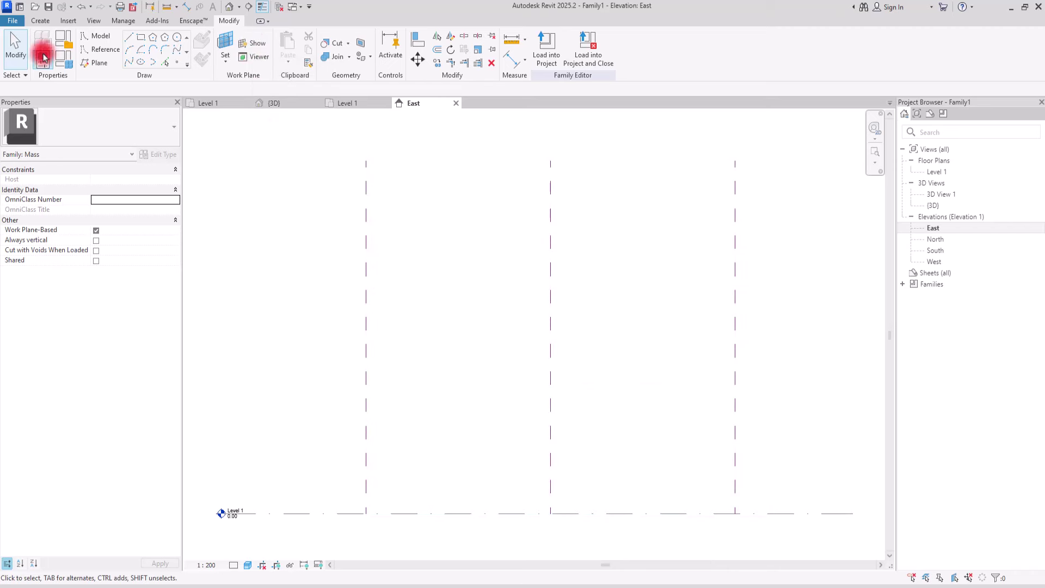
{"action": "left_click", "coordinate": [97, 37]}
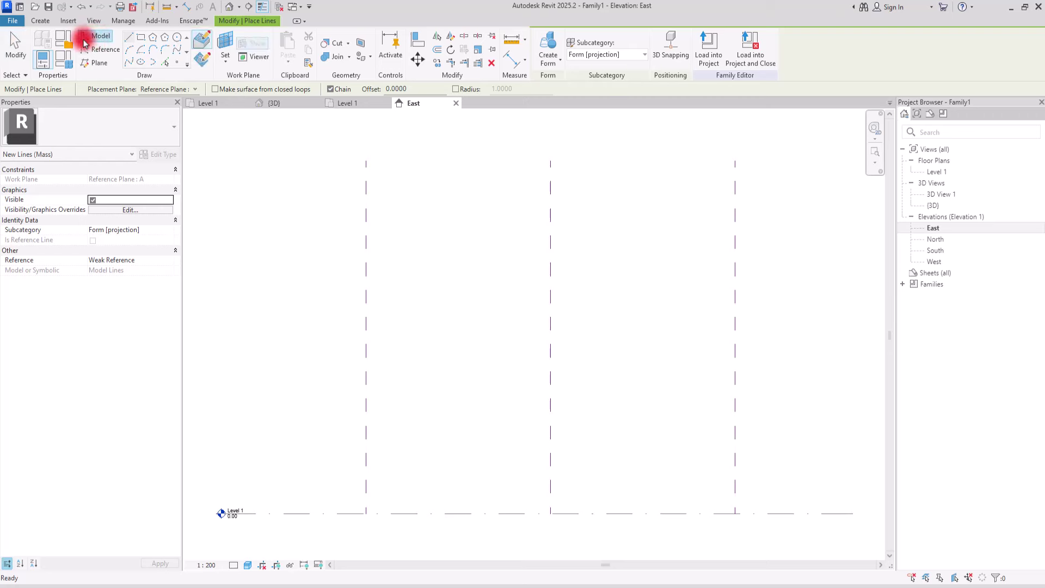
{"action": "left_click", "coordinate": [177, 53]}
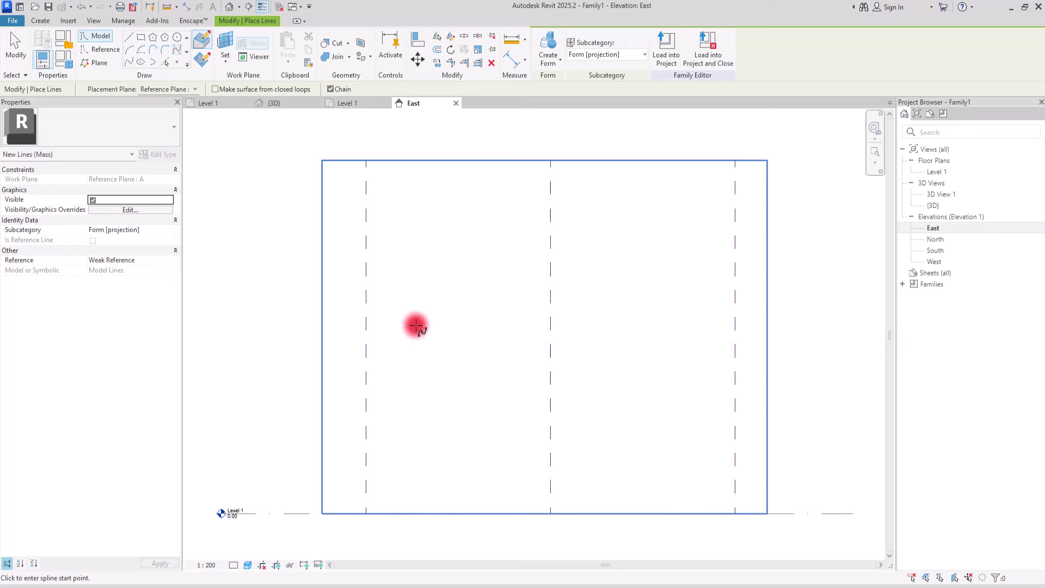
{"action": "middle_click_drag", "start_coordinate": [494, 473], "coordinate": [478, 427]}
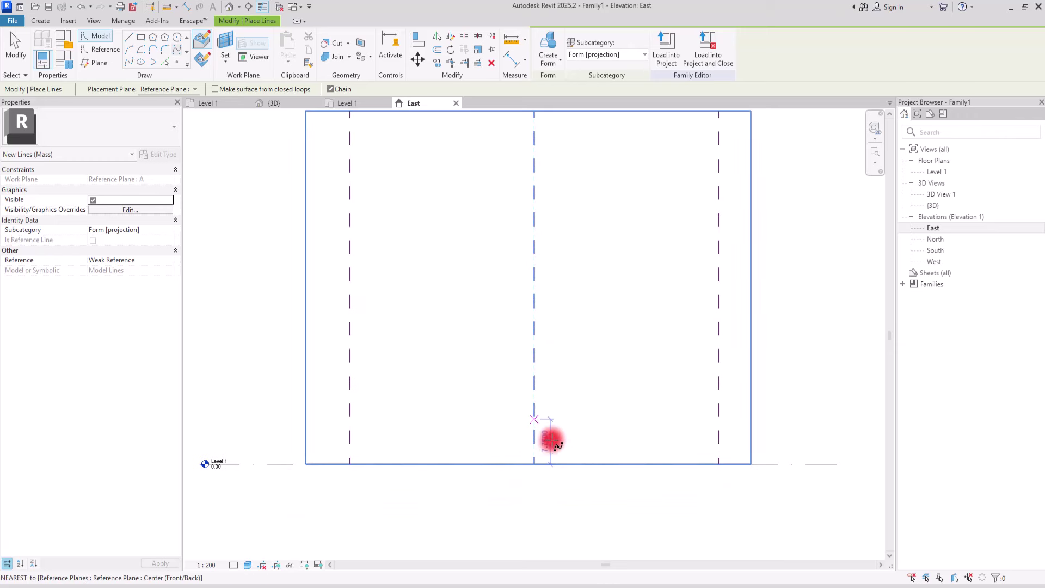
{"action": "scroll", "coordinate": [539, 463], "scroll_direction": "up", "scroll_amount": 2}
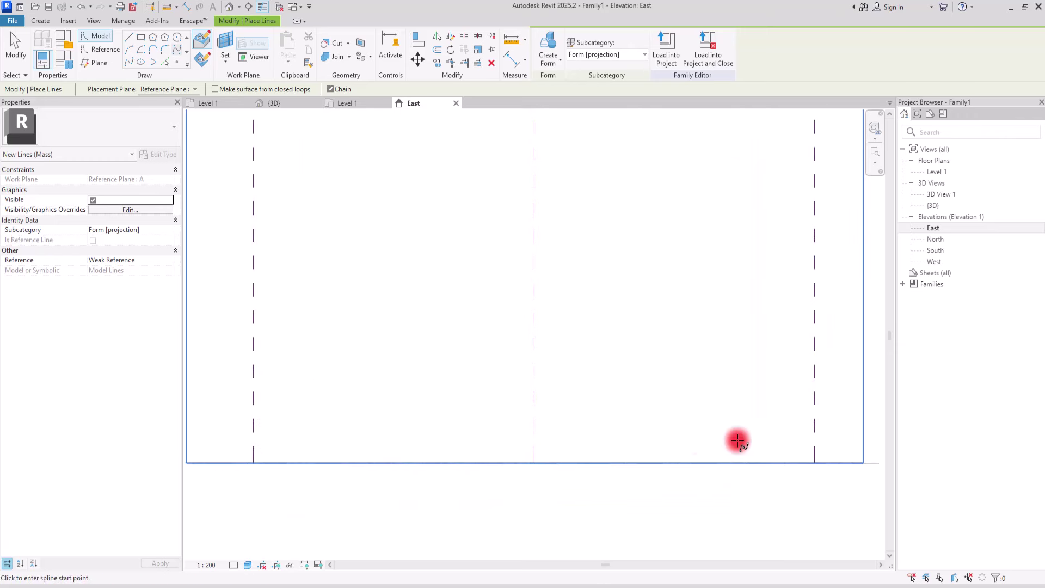
{"action": "scroll", "coordinate": [349, 456], "scroll_direction": "down", "scroll_amount": 3}
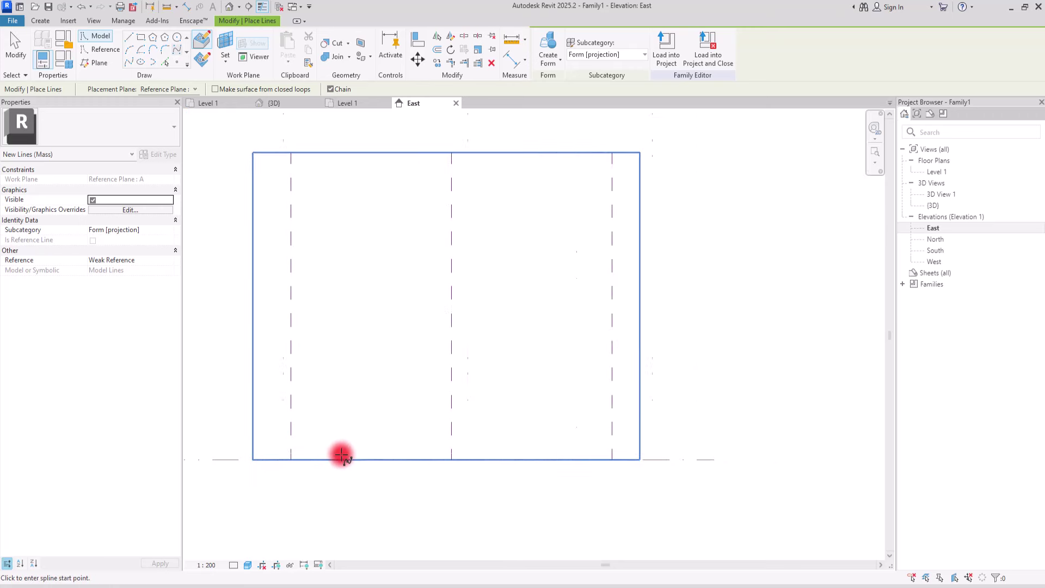
{"action": "scroll", "coordinate": [302, 457], "scroll_direction": "up", "scroll_amount": 4}
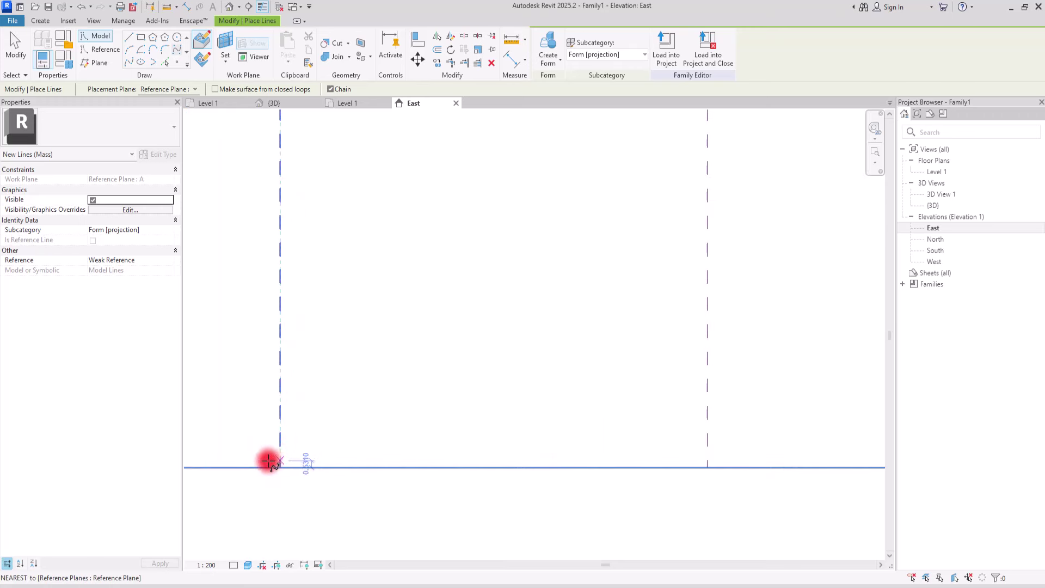
{"action": "scroll", "coordinate": [279, 459], "scroll_direction": "down", "scroll_amount": 2}
{"action": "scroll", "coordinate": [279, 455], "scroll_direction": "down", "scroll_amount": 2}
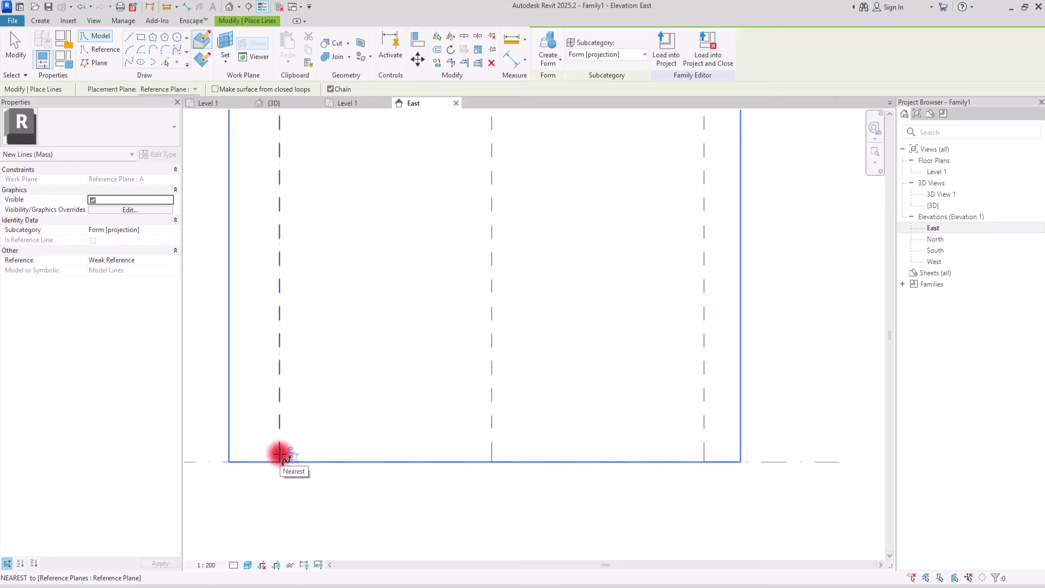
{"action": "left_click", "coordinate": [279, 455]}
{"action": "left_click", "coordinate": [331, 439]}
{"action": "left_click", "coordinate": [430, 484]}
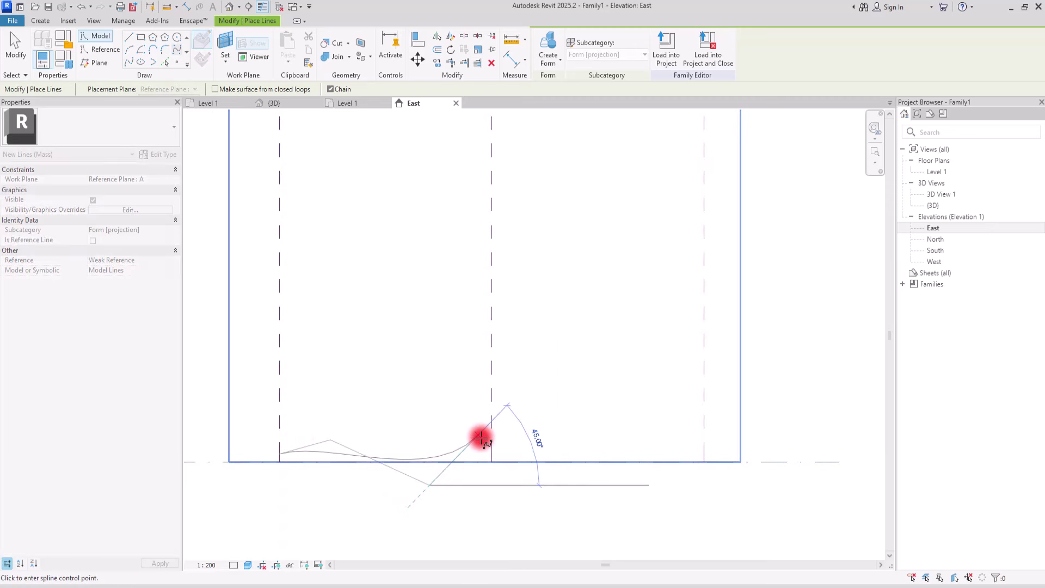
{"action": "left_click", "coordinate": [479, 436]}
{"action": "left_click", "coordinate": [638, 505]}
{"action": "left_click", "coordinate": [704, 449]}
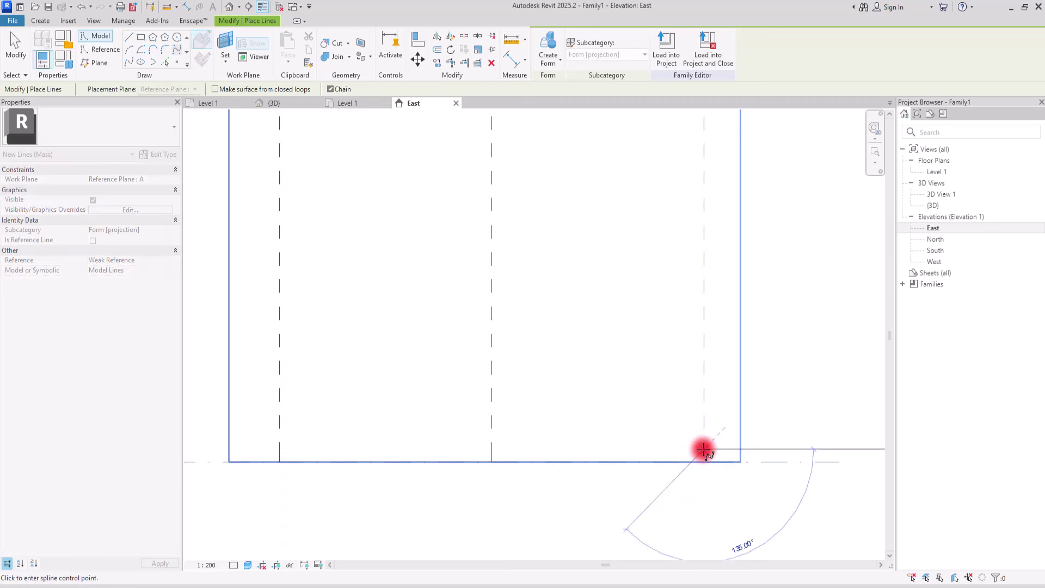
{"action": "key", "text": "Escape"}
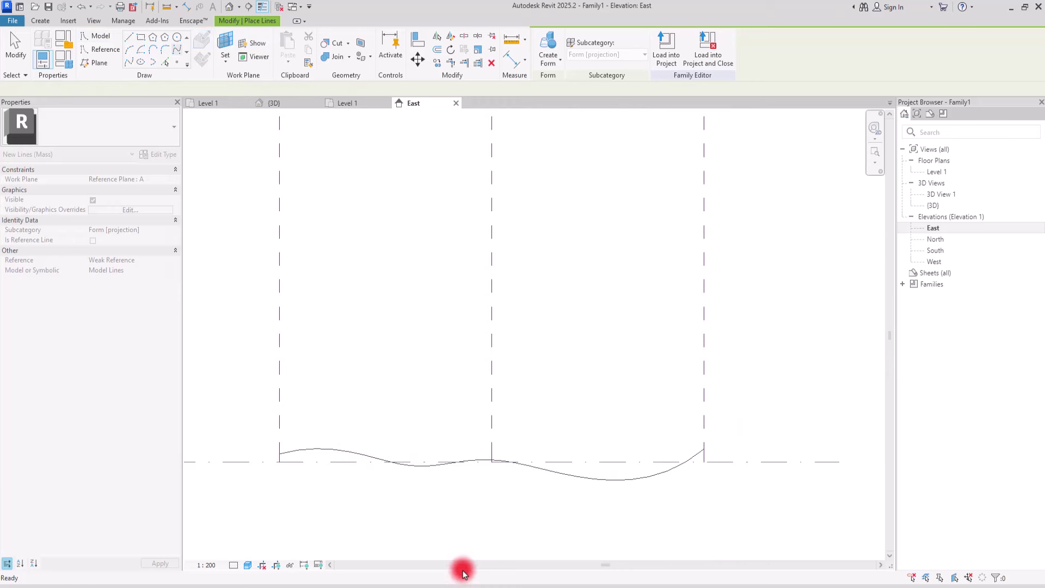
{"action": "key", "text": "Escape"}
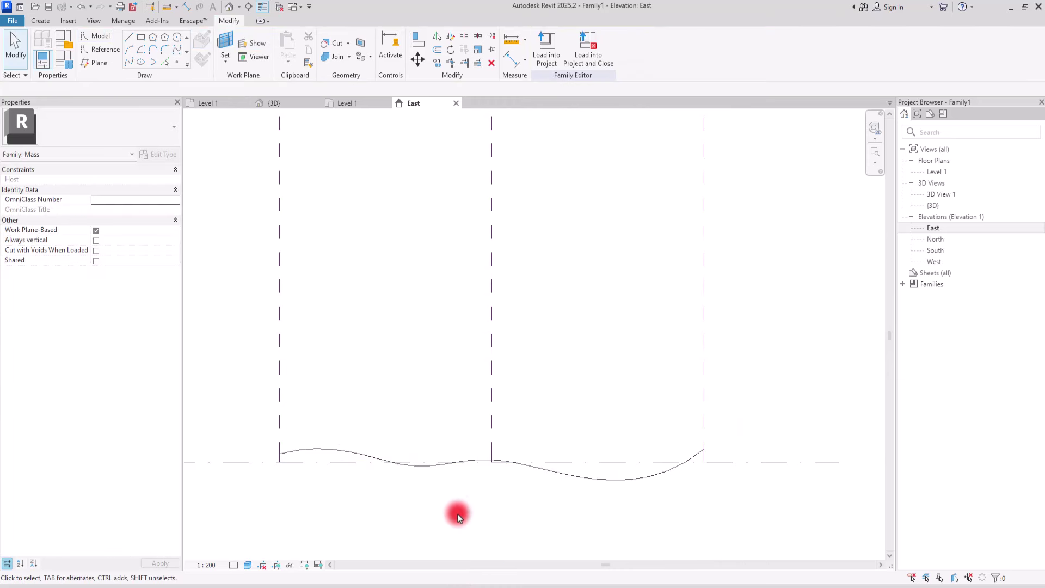
Reshape the spline by raising its middle peak and deepening the left dip
{"action": "left_click", "coordinate": [576, 475]}
{"action": "left_click_drag", "start_coordinate": [478, 435], "coordinate": [505, 415]}
{"action": "left_click_drag", "start_coordinate": [434, 482], "coordinate": [430, 504]}
{"action": "left_click_drag", "start_coordinate": [343, 439], "coordinate": [356, 427]}
{"action": "left_click", "coordinate": [363, 306]}
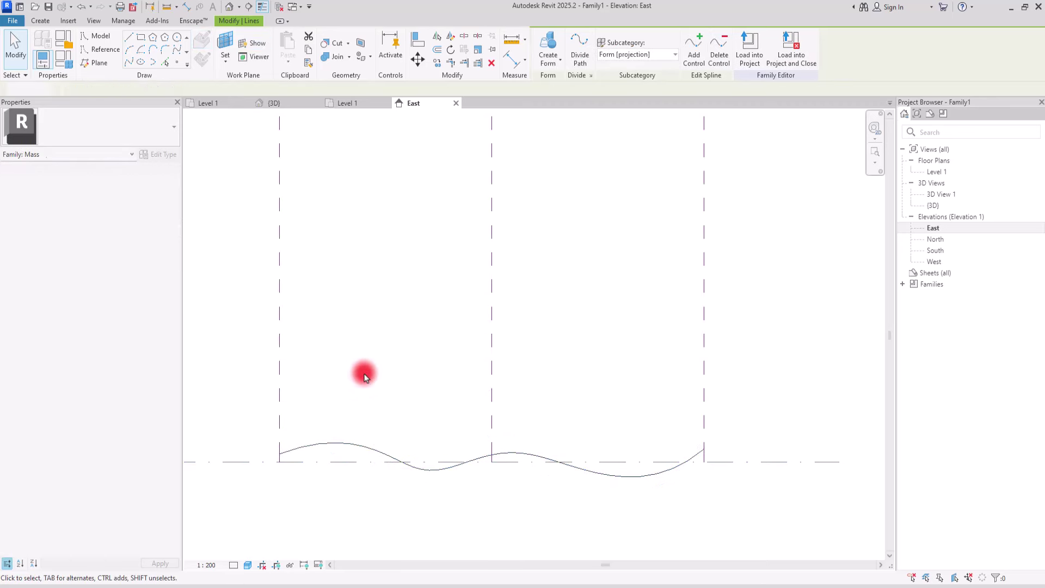
Draw a second four-point spline from the left to the right reference plane above the first
{"action": "key", "text": "l"}
{"action": "key", "text": "i"}
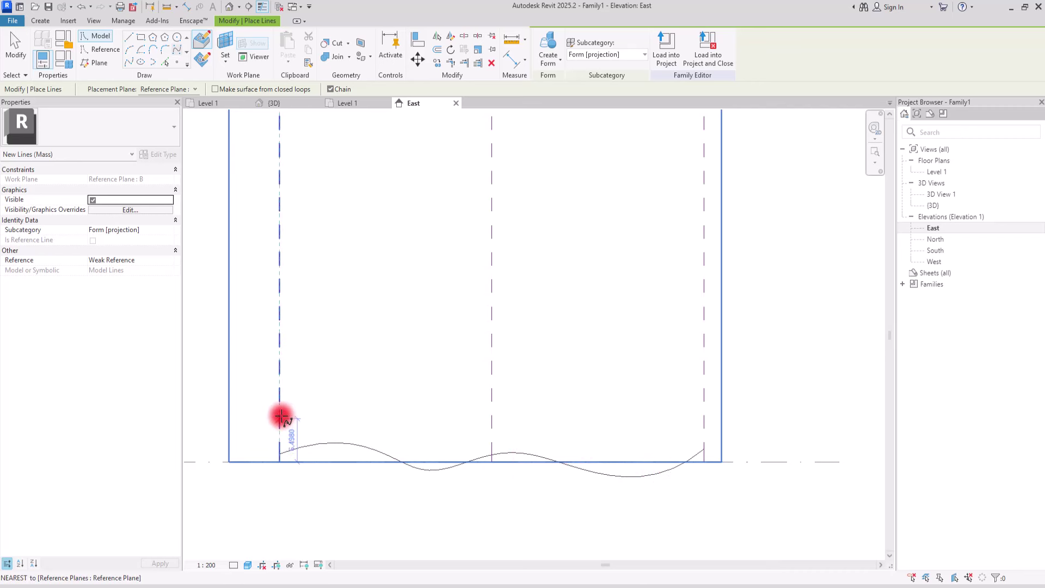
{"action": "left_click", "coordinate": [281, 398]}
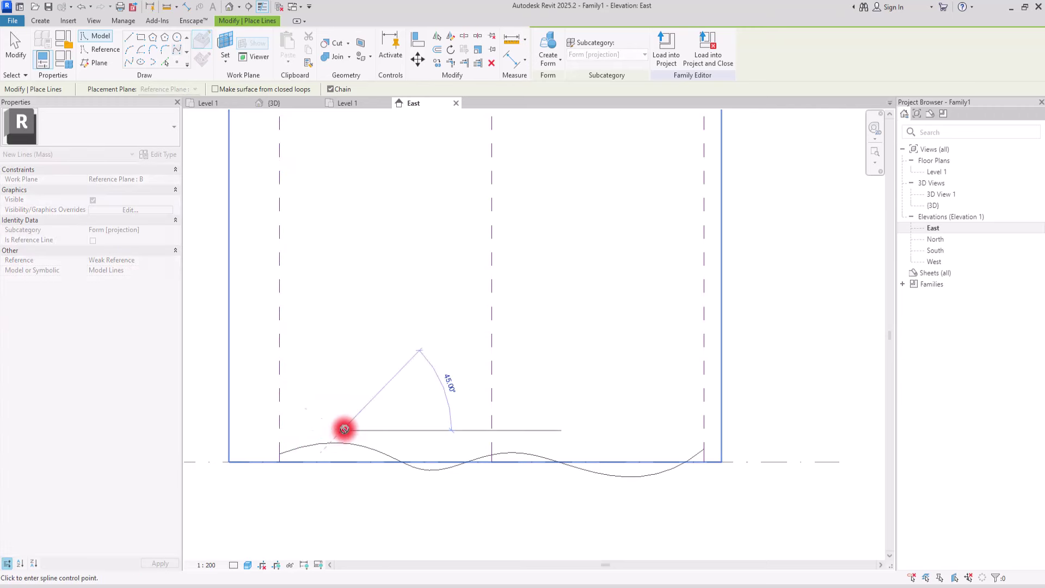
{"action": "left_click", "coordinate": [583, 429]}
{"action": "left_click", "coordinate": [637, 373]}
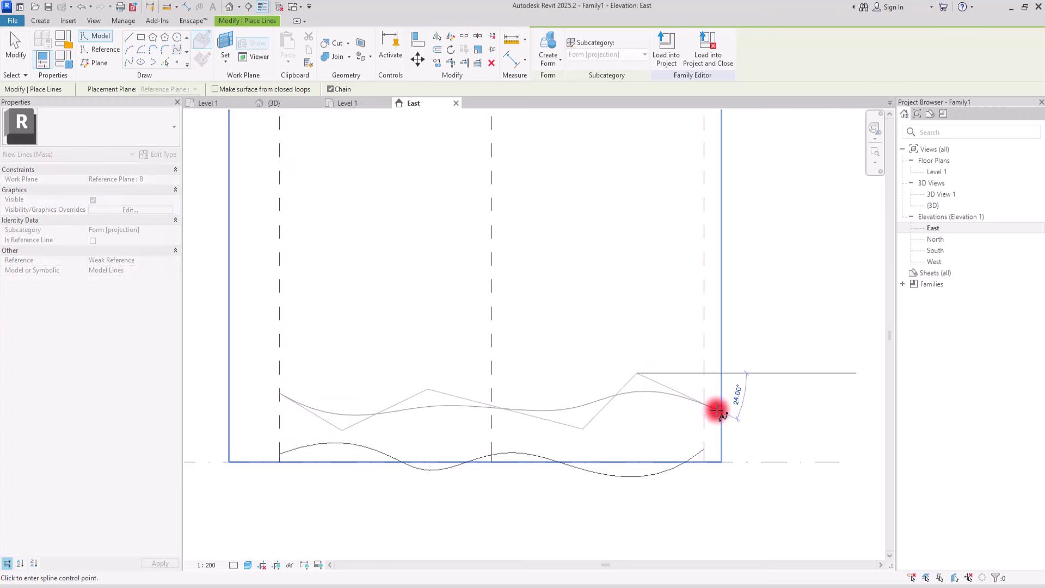
{"action": "left_click", "coordinate": [704, 409]}
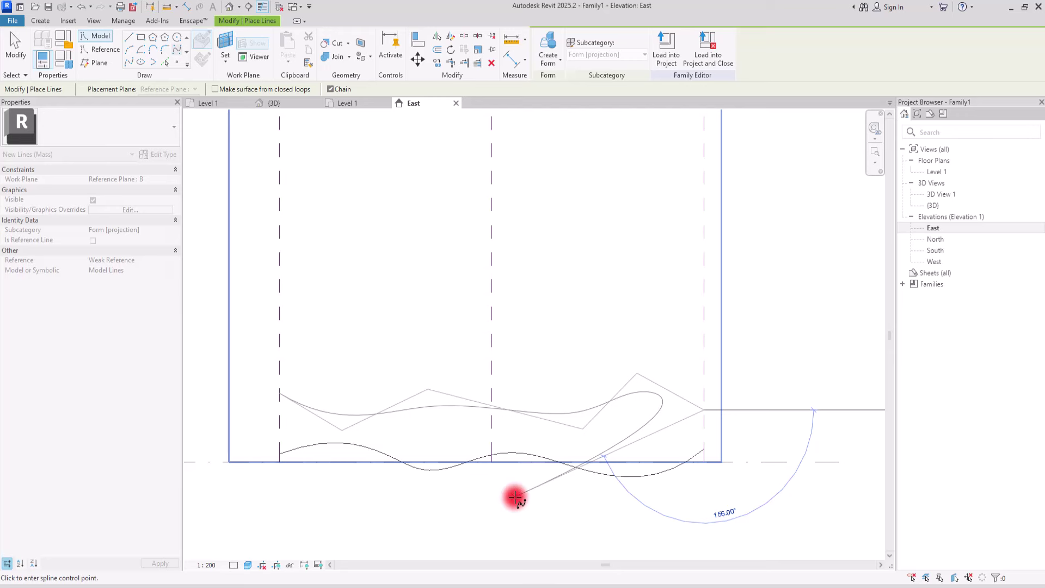
{"action": "key", "text": "Escape"}
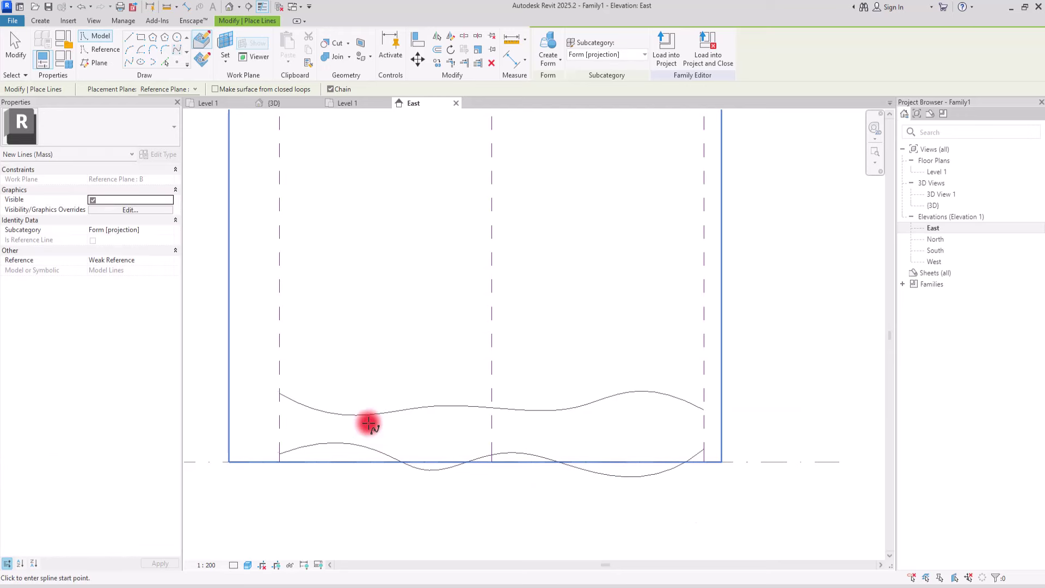
{"action": "key", "text": "Escape"}
Reshape the second spline's waves by dragging its control points up, down and sideways
{"action": "left_click", "coordinate": [412, 408]}
{"action": "left_click_drag", "start_coordinate": [428, 389], "coordinate": [433, 358]}
{"action": "left_click_drag", "start_coordinate": [343, 429], "coordinate": [349, 440]}
{"action": "left_click_drag", "start_coordinate": [583, 427], "coordinate": [573, 447]}
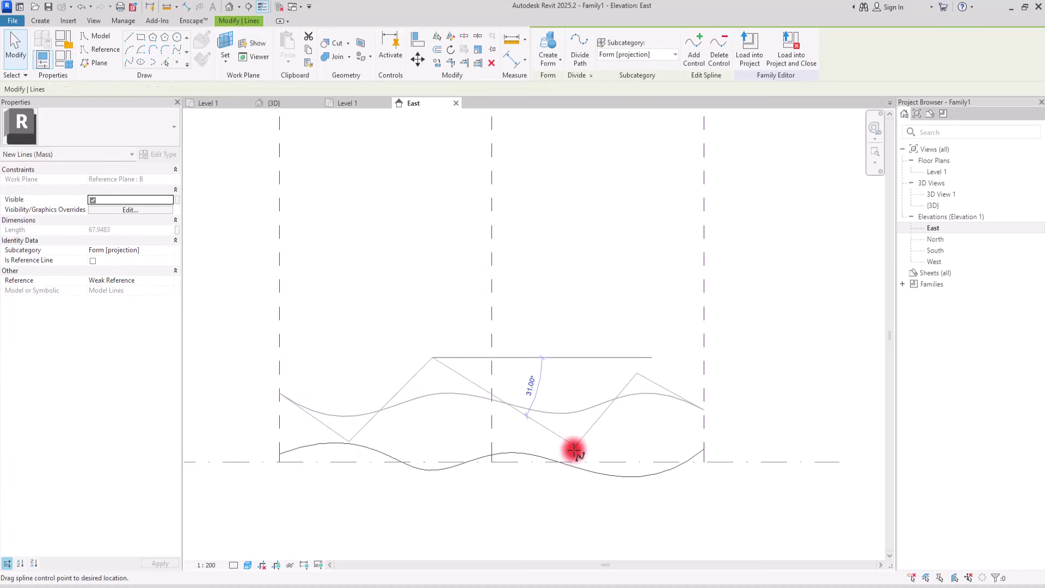
{"action": "left_click_drag", "start_coordinate": [637, 373], "coordinate": [651, 361]}
{"action": "left_click", "coordinate": [595, 342]}
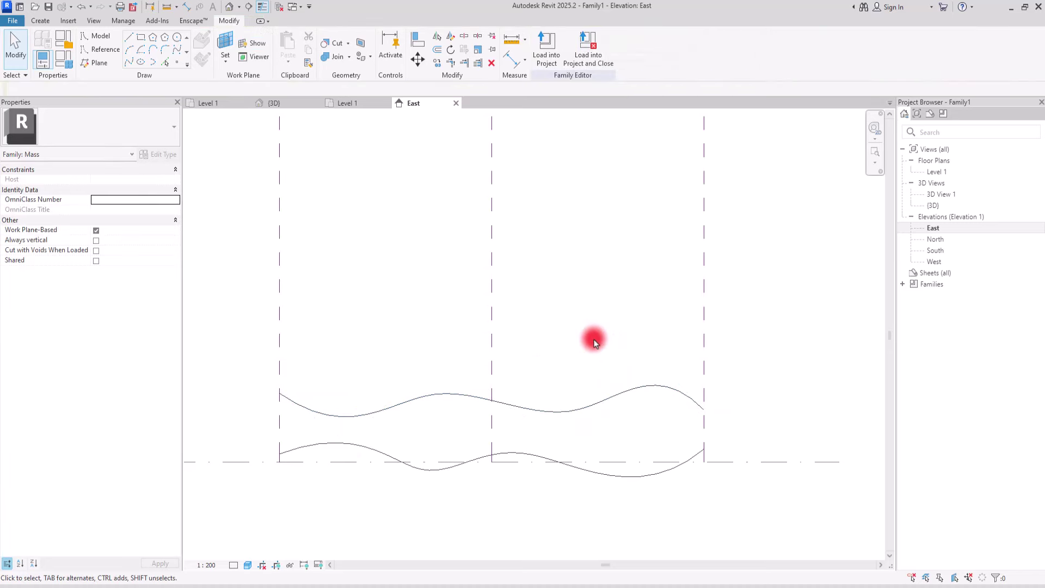
{"action": "left_click", "coordinate": [572, 402]}
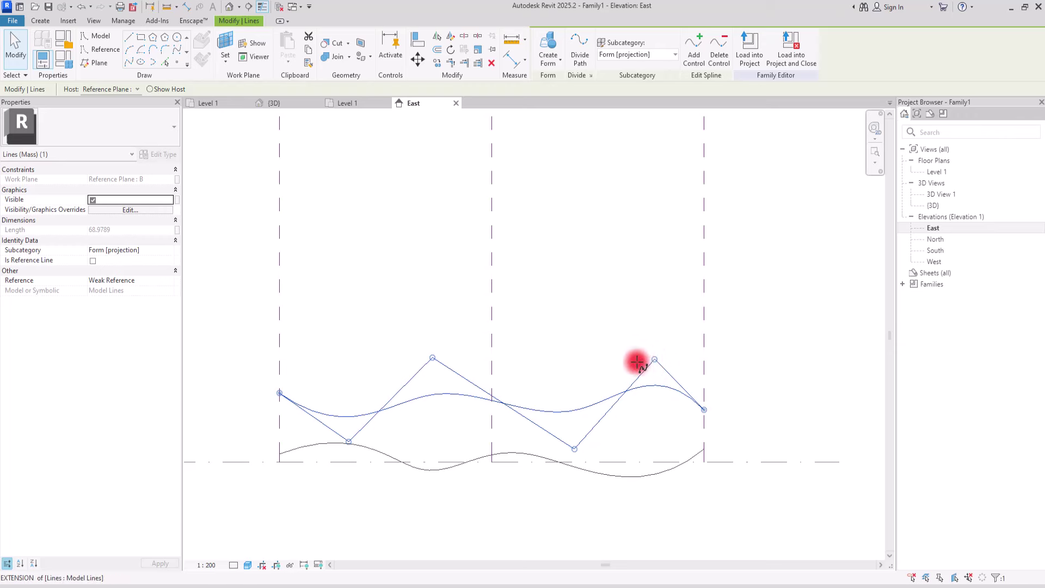
{"action": "left_click_drag", "start_coordinate": [636, 362], "coordinate": [623, 359]}
{"action": "left_click", "coordinate": [548, 320]}
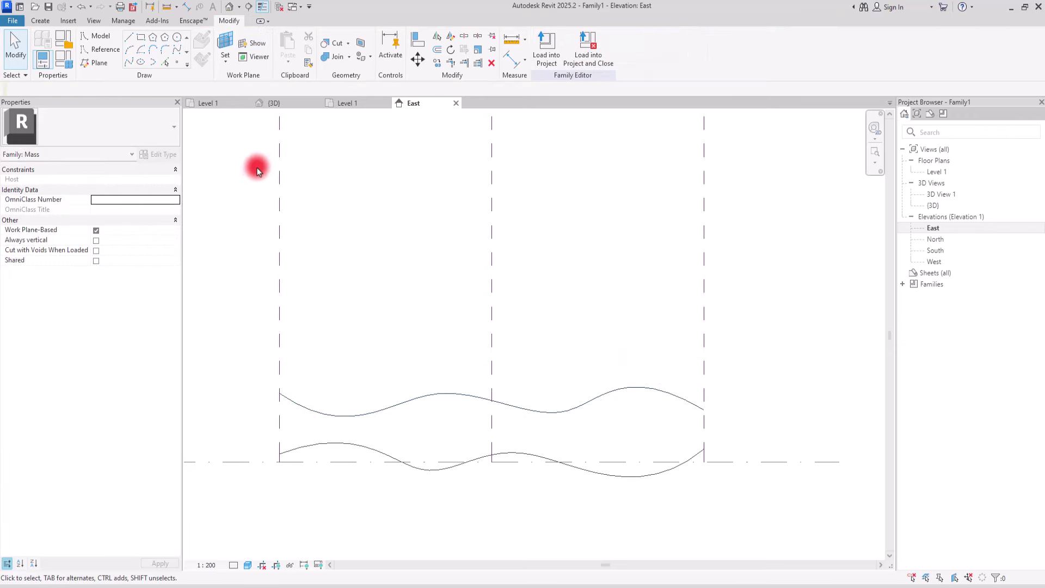
Set the work plane to Reference Plane : Center (Left/Right)
{"action": "left_click", "coordinate": [224, 66]}
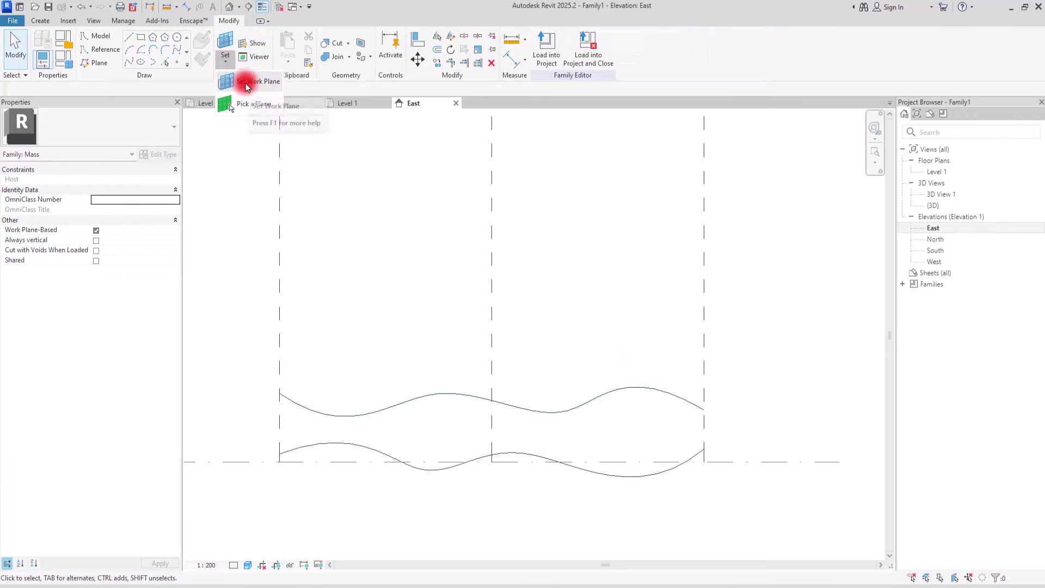
{"action": "left_click", "coordinate": [247, 85]}
{"action": "left_click", "coordinate": [789, 187]}
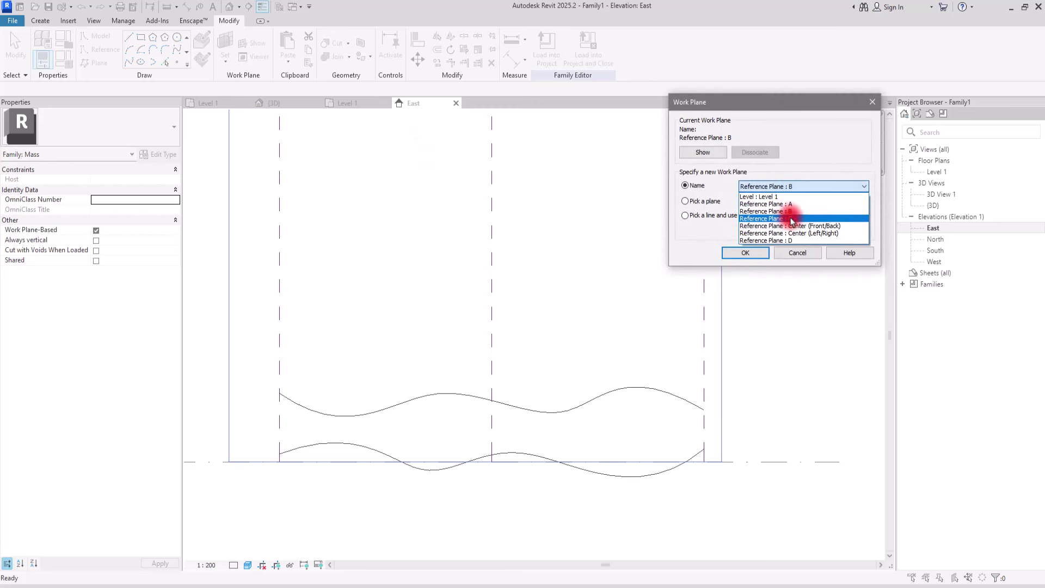
{"action": "left_click", "coordinate": [806, 235]}
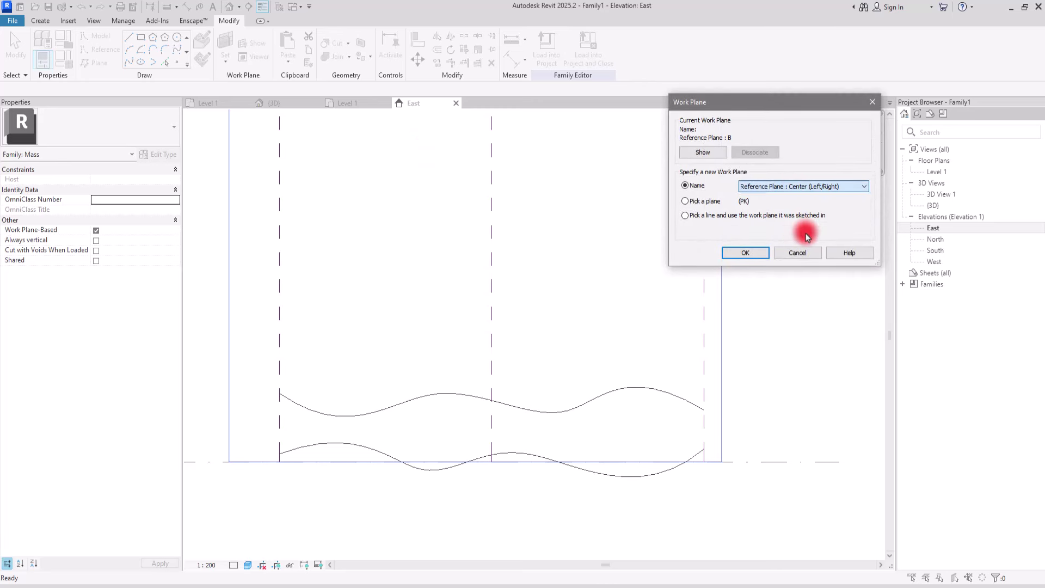
{"action": "left_click", "coordinate": [747, 253]}
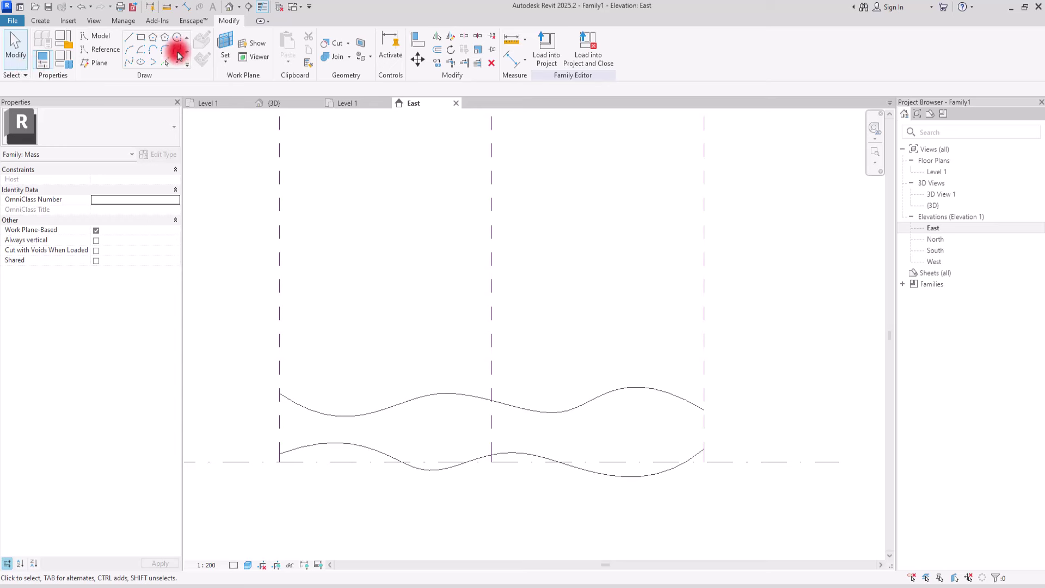
Draw a new spline from the left reference plane to the right one
{"action": "left_click", "coordinate": [179, 54]}
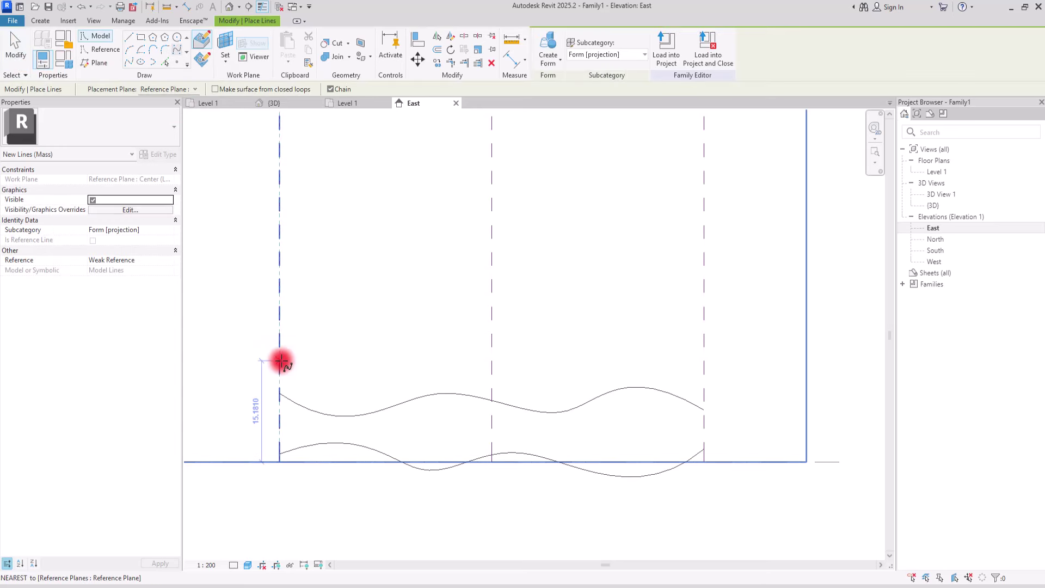
{"action": "left_click", "coordinate": [279, 362]}
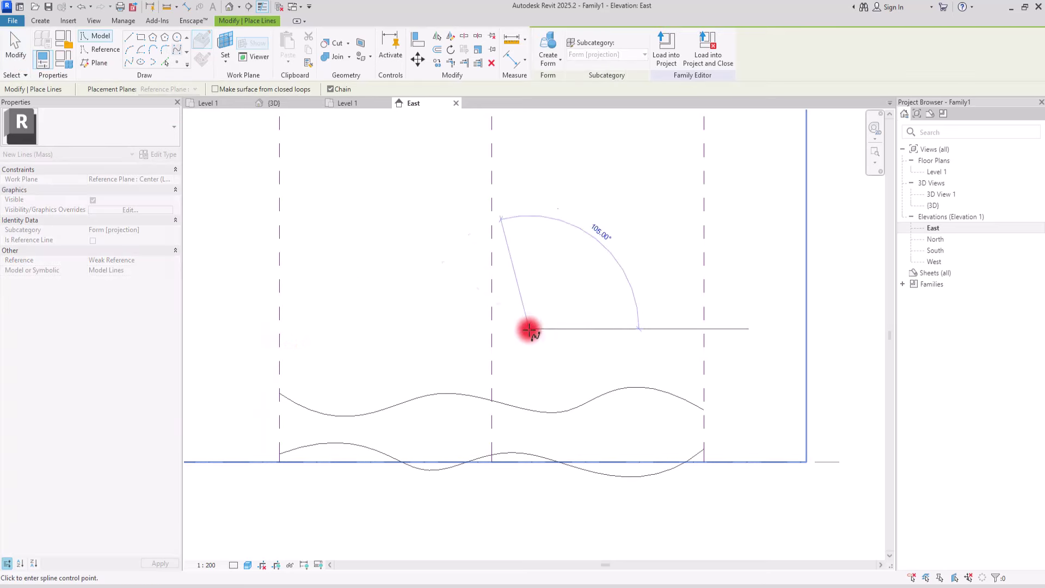
{"action": "left_click", "coordinate": [580, 358]}
{"action": "left_click", "coordinate": [660, 306]}
{"action": "left_click", "coordinate": [697, 327]}
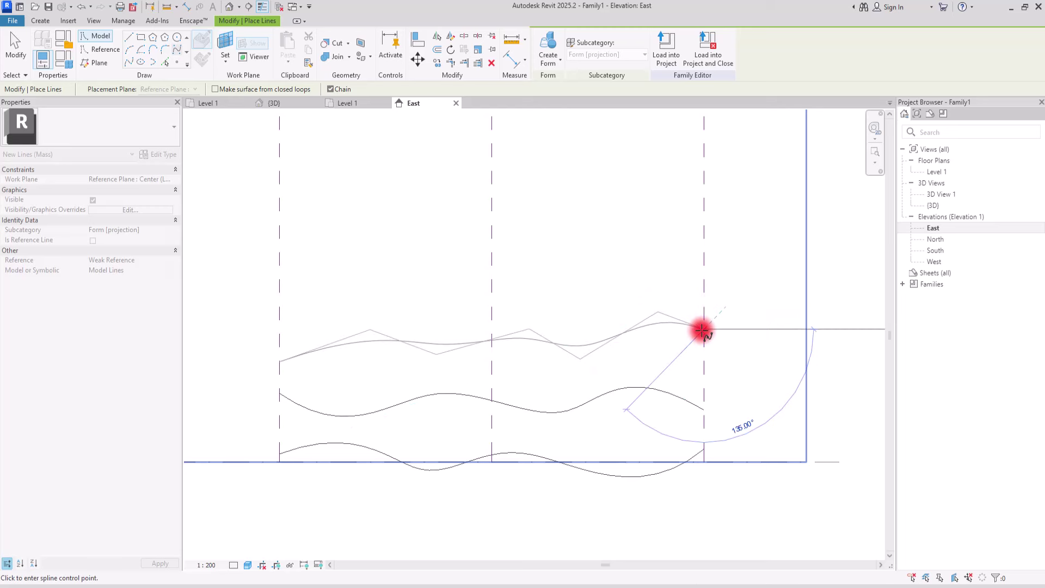
{"action": "key", "text": "Escape"}
{"action": "key", "text": "Escape"}
Drag the new spline's control points into higher peaks and deeper dips
{"action": "left_click_drag", "start_coordinate": [493, 334], "coordinate": [428, 301]}
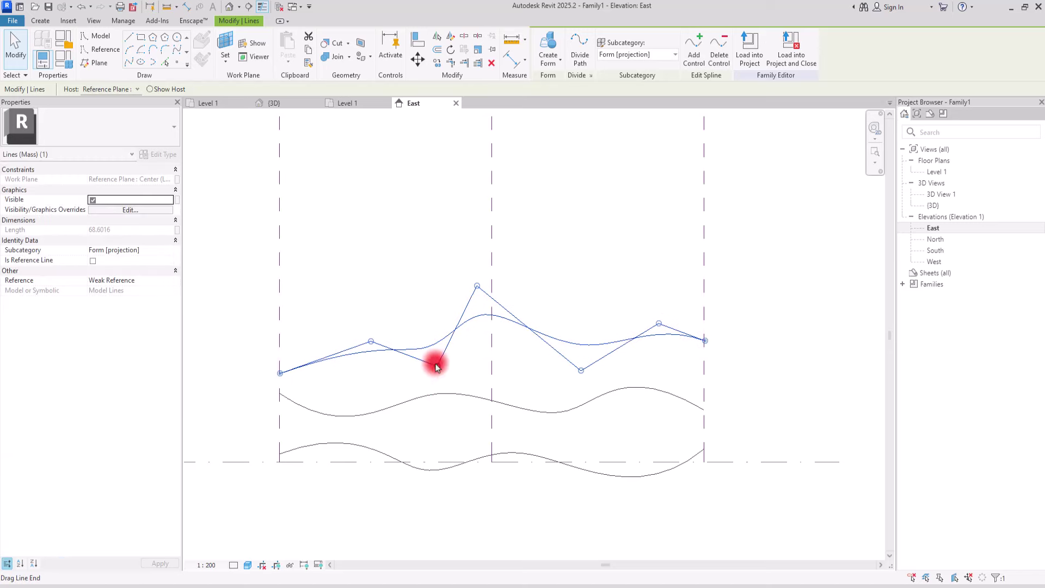
{"action": "left_click_drag", "start_coordinate": [436, 365], "coordinate": [428, 375]}
{"action": "left_click_drag", "start_coordinate": [370, 341], "coordinate": [342, 297]}
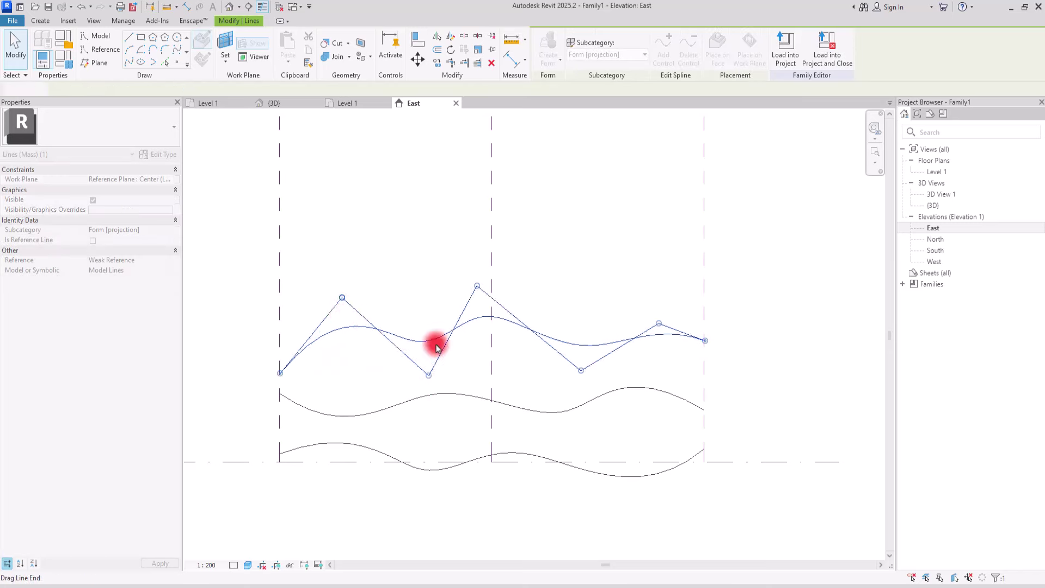
{"action": "left_click_drag", "start_coordinate": [585, 370], "coordinate": [585, 397]}
{"action": "left_click_drag", "start_coordinate": [658, 323], "coordinate": [670, 278]}
{"action": "mouse_move", "coordinate": [343, 299]}
{"action": "left_mouse_down"}
{"action": "mouse_move", "coordinate": [350, 289]}
{"action": "mouse_move", "coordinate": [343, 299]}
{"action": "left_mouse_up"}
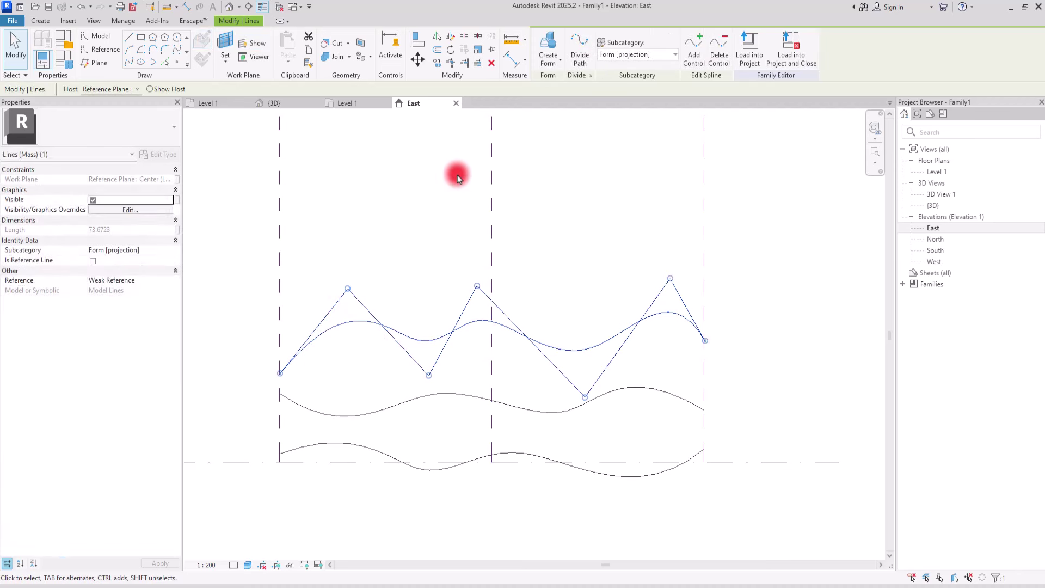
{"action": "left_click", "coordinate": [457, 175]}
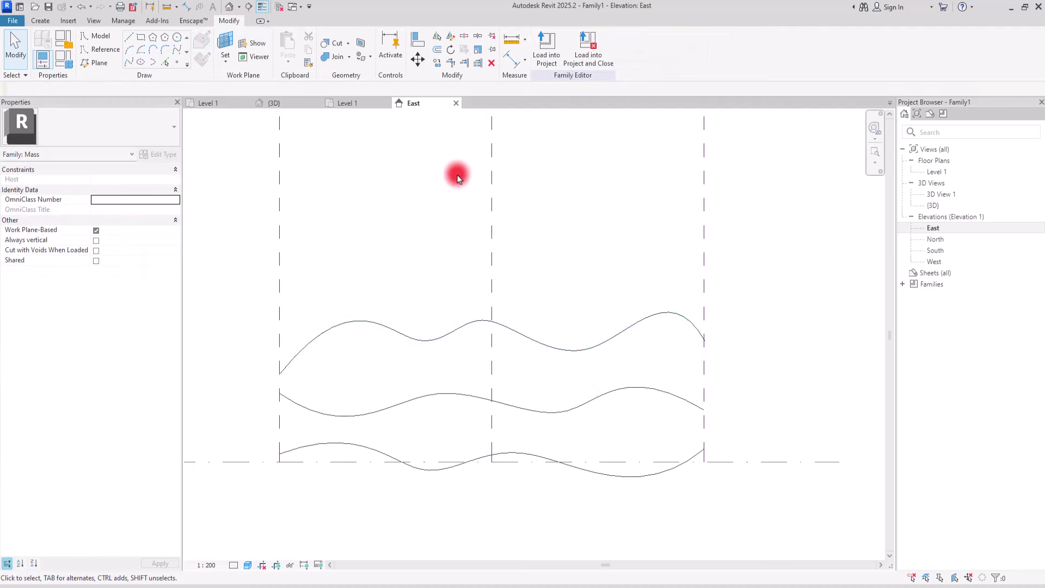
{"action": "left_click", "coordinate": [667, 320]}
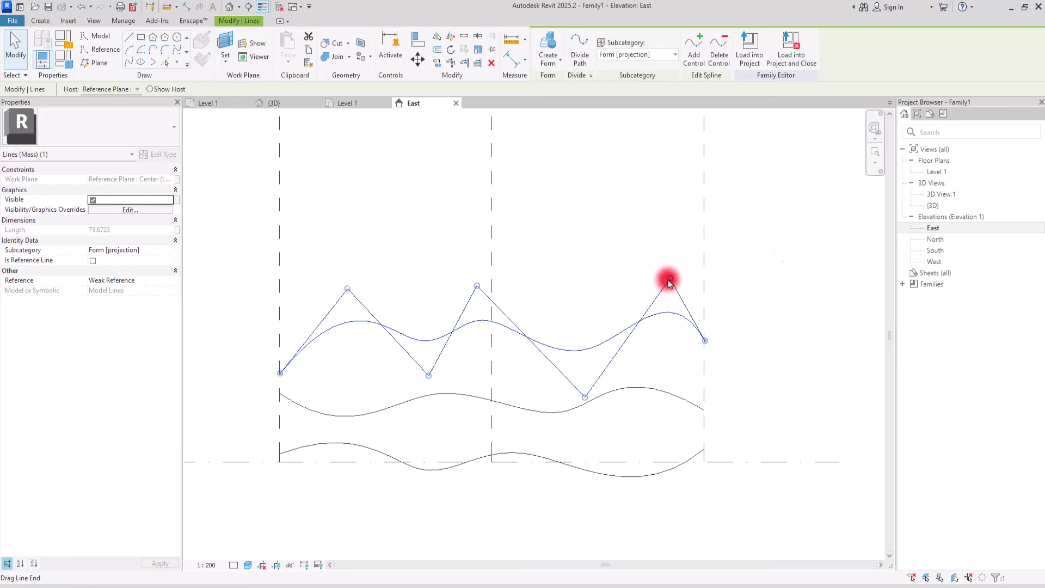
{"action": "left_click_drag", "start_coordinate": [669, 281], "coordinate": [640, 283]}
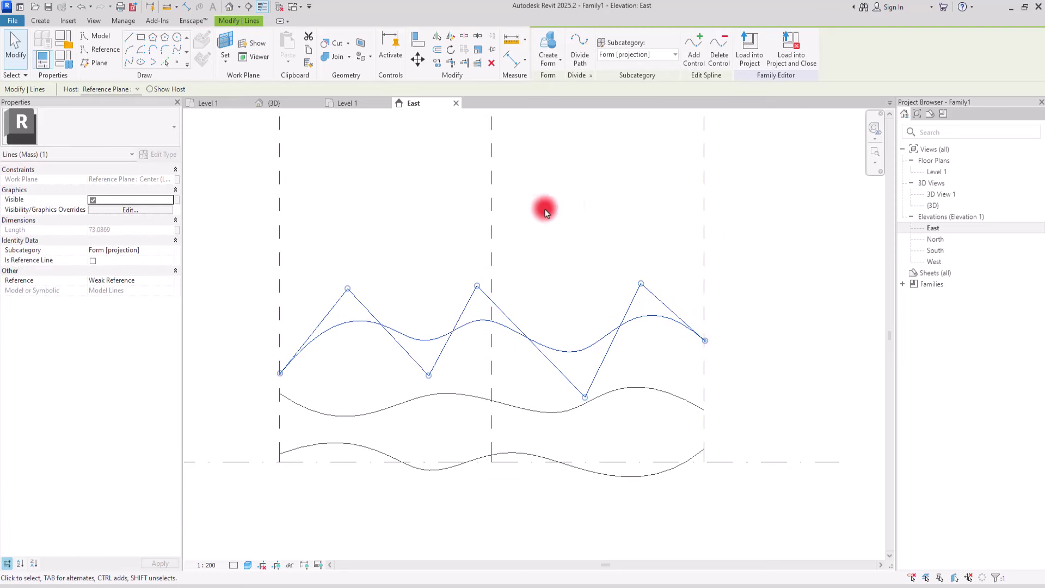
{"action": "left_click", "coordinate": [579, 206]}
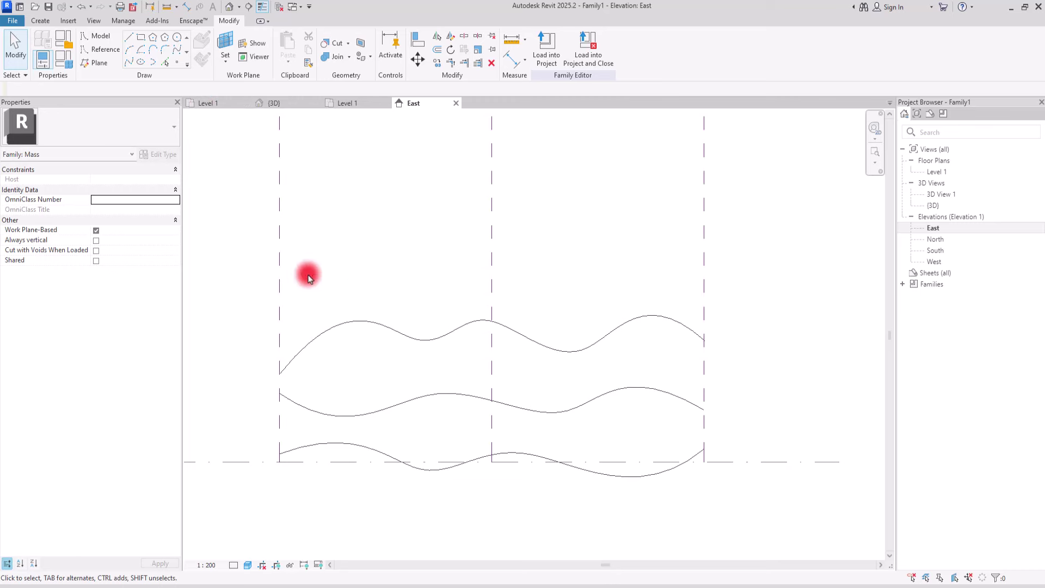
Rework the upper spline's points, raising the left peak and lowering both low points
{"action": "left_click", "coordinate": [345, 321]}
{"action": "left_click_drag", "start_coordinate": [345, 287], "coordinate": [358, 329]}
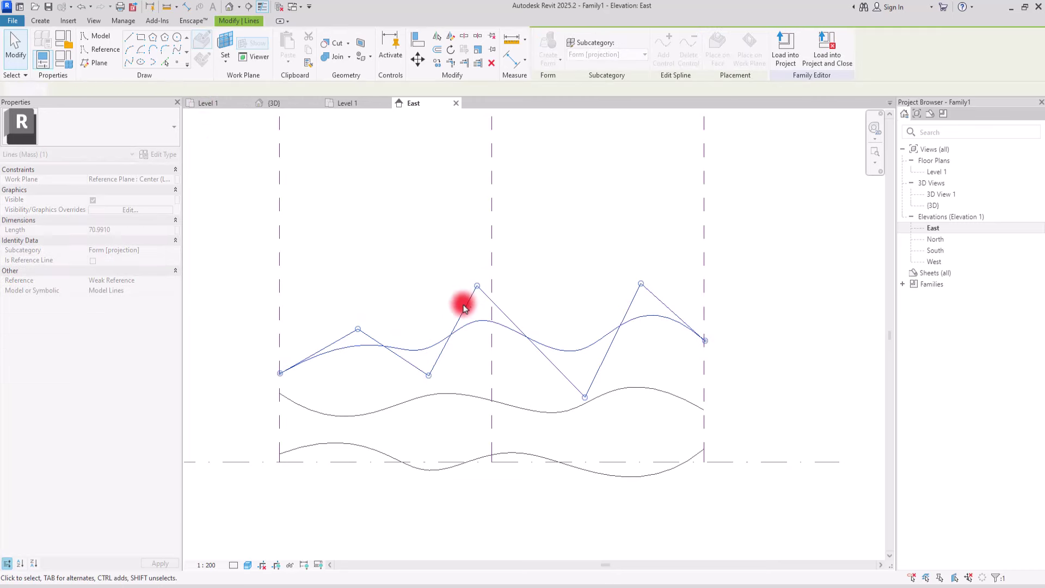
{"action": "left_click_drag", "start_coordinate": [477, 285], "coordinate": [481, 324]}
{"action": "left_click_drag", "start_coordinate": [640, 284], "coordinate": [634, 321]}
{"action": "left_click_drag", "start_coordinate": [358, 329], "coordinate": [348, 290]}
{"action": "left_click_drag", "start_coordinate": [480, 323], "coordinate": [502, 300]}
{"action": "left_click_drag", "start_coordinate": [429, 375], "coordinate": [418, 402]}
{"action": "left_click_drag", "start_coordinate": [585, 397], "coordinate": [584, 415]}
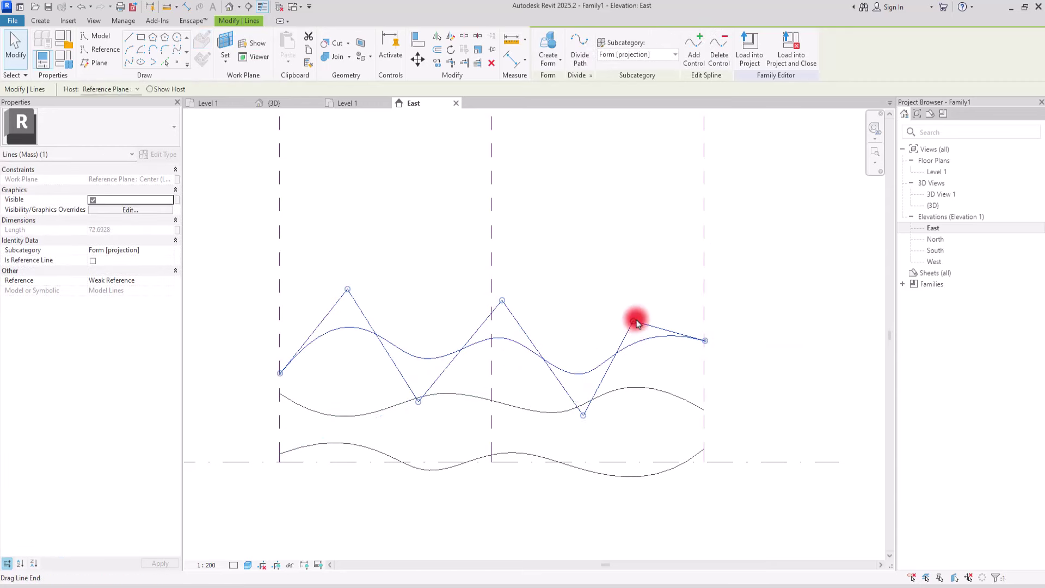
{"action": "key", "text": "Escape"}
{"action": "left_click", "coordinate": [225, 59]}
Set the work plane to Reference Plane : C
{"action": "left_click", "coordinate": [257, 85]}
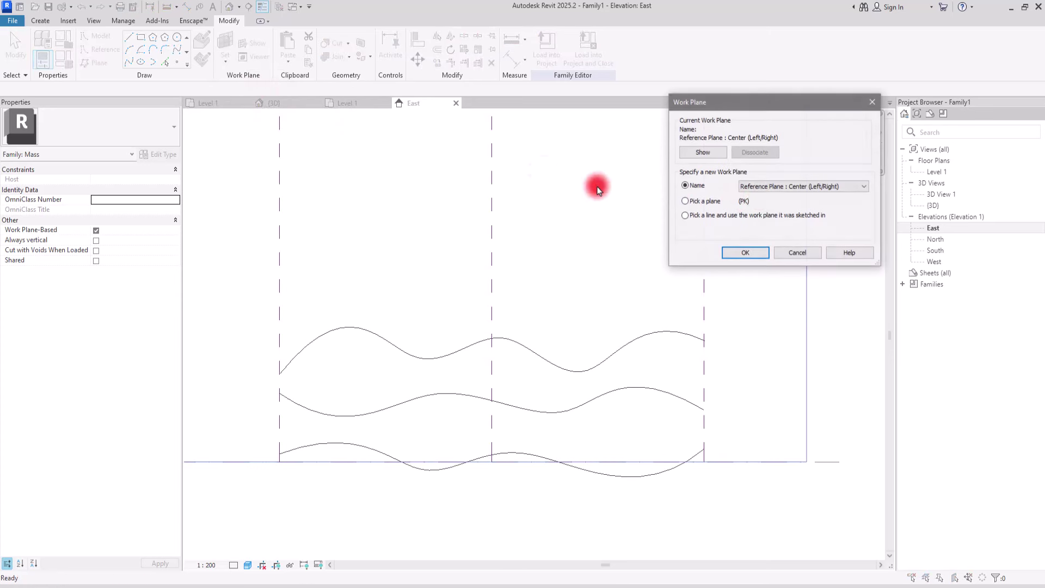
{"action": "left_click", "coordinate": [794, 188]}
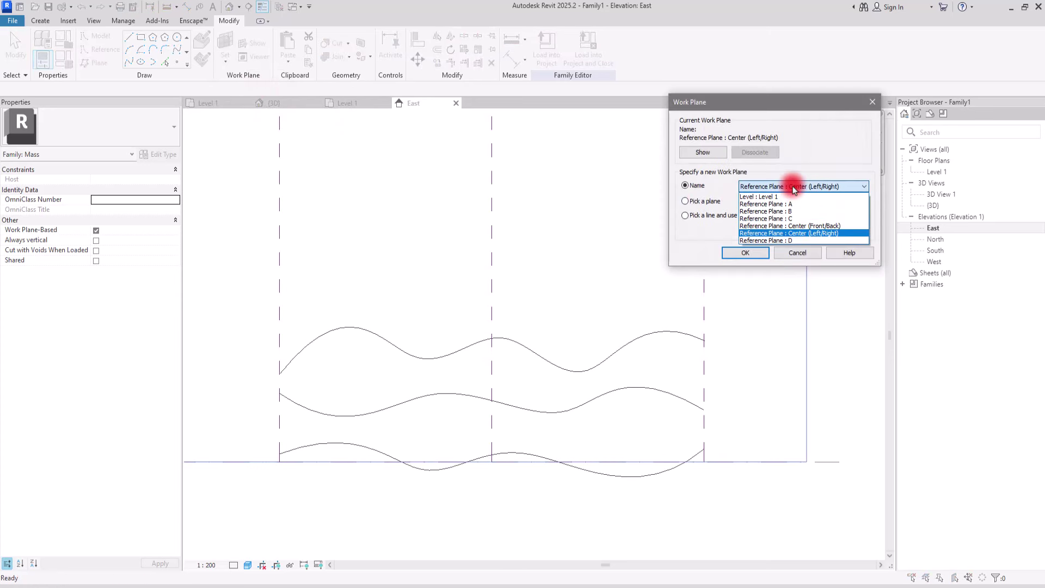
{"action": "left_click", "coordinate": [775, 221]}
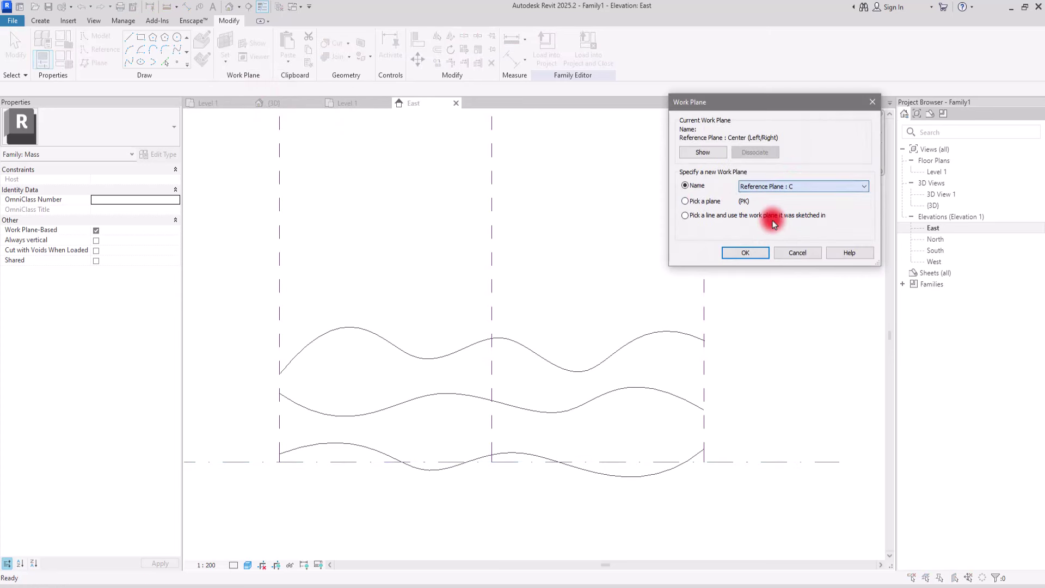
{"action": "left_click", "coordinate": [744, 254]}
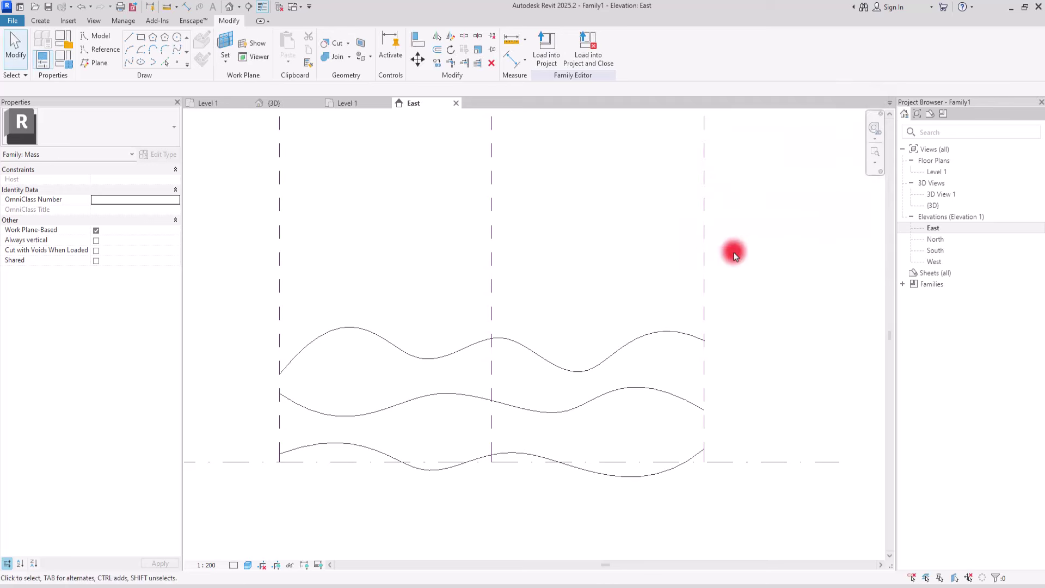
Draw a spline rising from the left reference plane to the right one
{"action": "left_click", "coordinate": [175, 52]}
{"action": "left_click", "coordinate": [279, 257]}
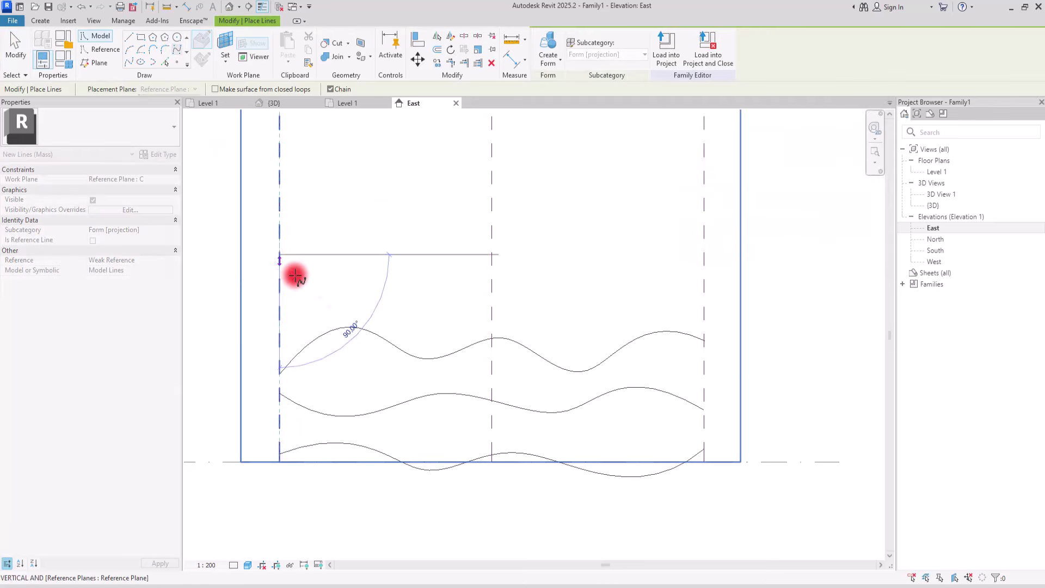
{"action": "left_click", "coordinate": [660, 245]}
{"action": "left_click", "coordinate": [704, 234]}
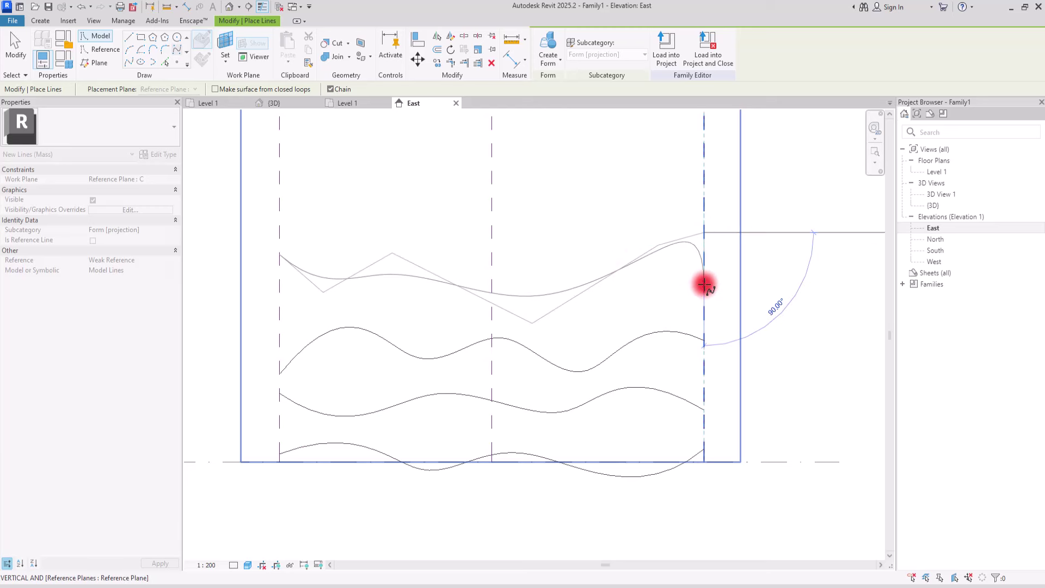
{"action": "key", "text": "Escape"}
{"action": "key", "text": "Escape"}
Reshape the new spline by moving its upper-right, middle and upper-left control points
{"action": "left_click", "coordinate": [612, 270]}
{"action": "left_click_drag", "start_coordinate": [660, 245], "coordinate": [617, 224]}
{"action": "left_click_drag", "start_coordinate": [532, 323], "coordinate": [544, 329]}
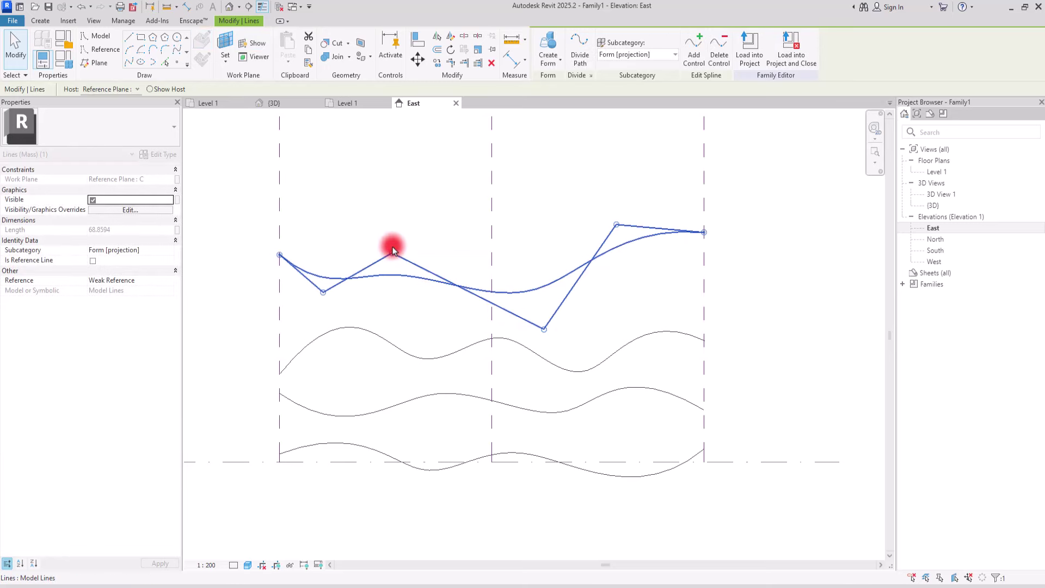
{"action": "left_click_drag", "start_coordinate": [392, 253], "coordinate": [413, 237]}
{"action": "left_click", "coordinate": [374, 312]}
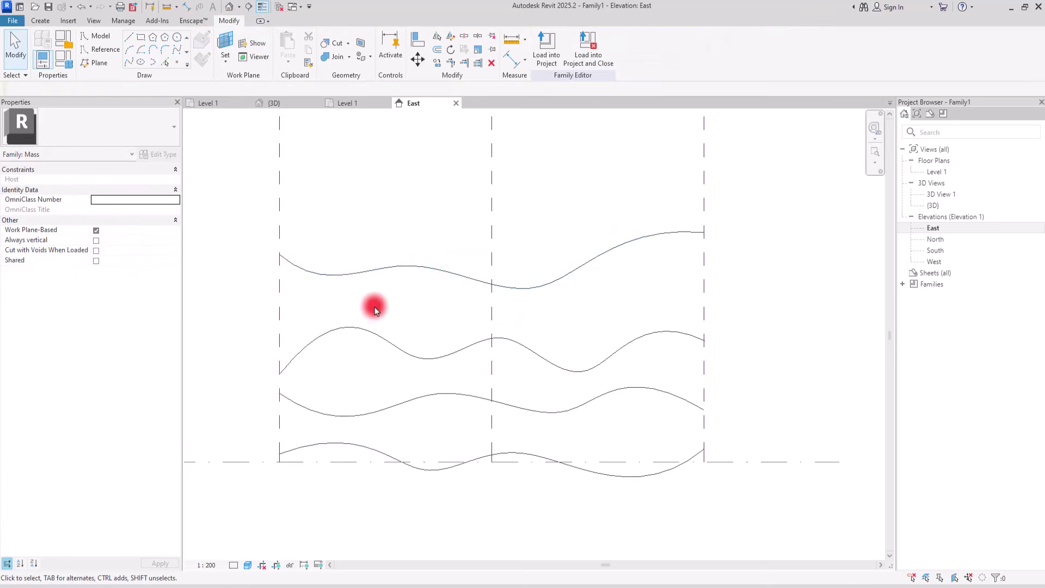
{"action": "scroll", "coordinate": [411, 310], "scroll_direction": "down", "scroll_amount": 3}
{"action": "scroll", "coordinate": [410, 262], "scroll_direction": "up", "scroll_amount": 2}
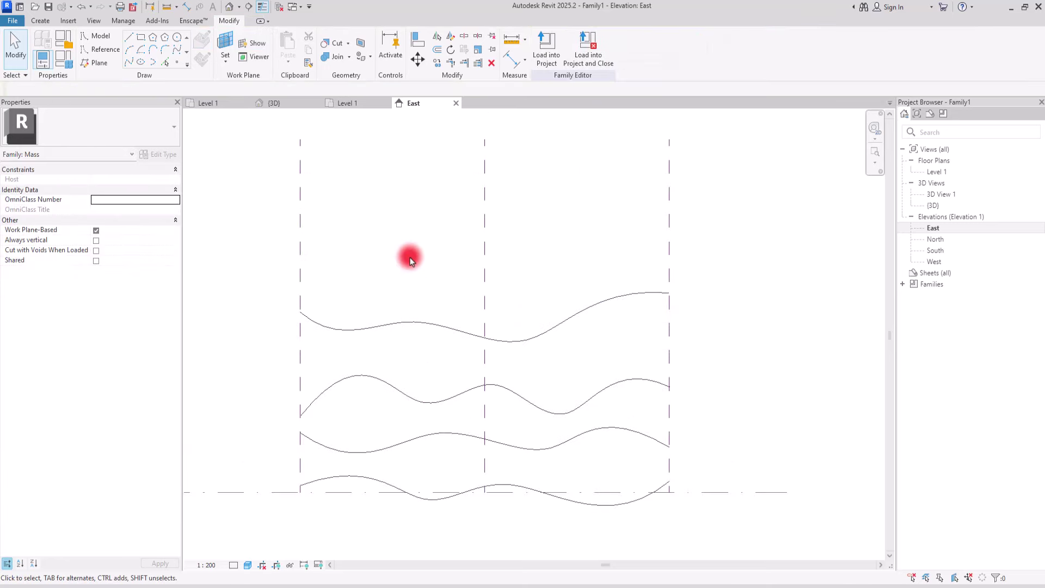
Set the work plane to Reference Plane : D
{"action": "left_click", "coordinate": [225, 61]}
{"action": "left_click", "coordinate": [247, 84]}
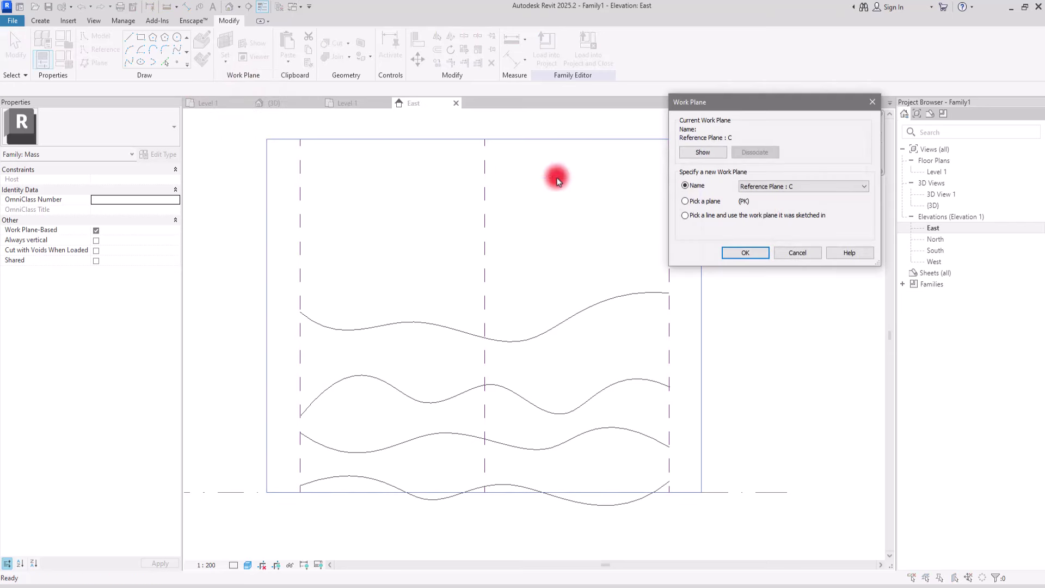
{"action": "left_click", "coordinate": [781, 188]}
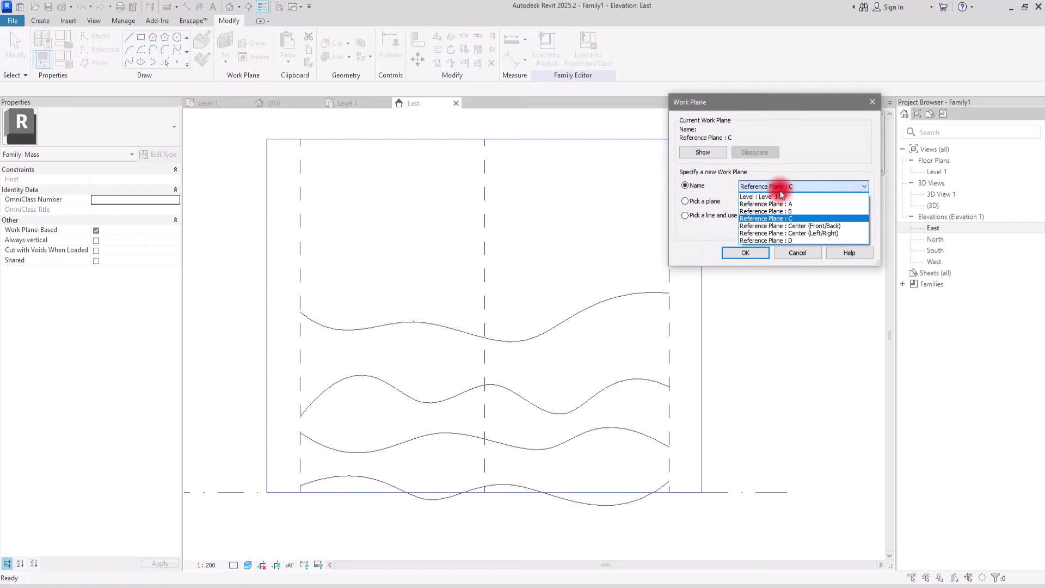
{"action": "left_click", "coordinate": [778, 241]}
{"action": "left_click", "coordinate": [745, 253]}
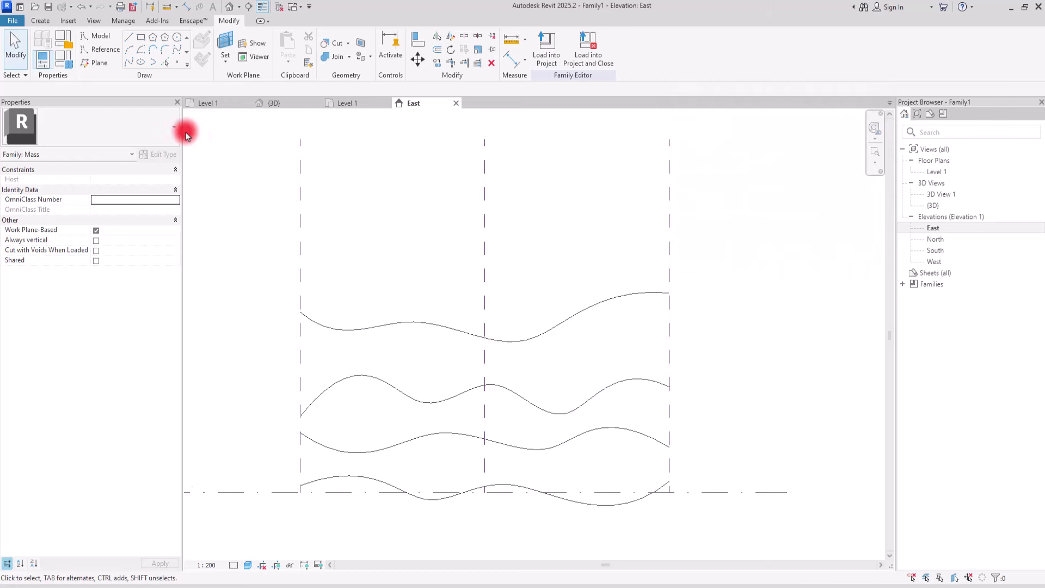
Draw a five-point spline from the left reference plane to the right one
{"action": "left_click", "coordinate": [300, 283]}
{"action": "left_click", "coordinate": [365, 266]}
{"action": "left_click", "coordinate": [527, 262]}
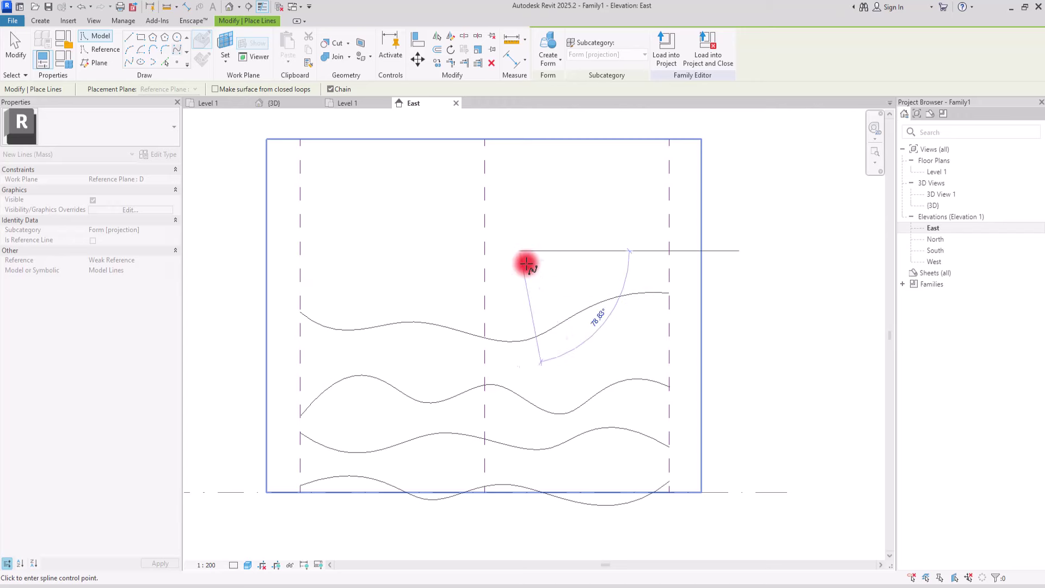
{"action": "left_click", "coordinate": [616, 241]}
{"action": "left_click", "coordinate": [669, 266]}
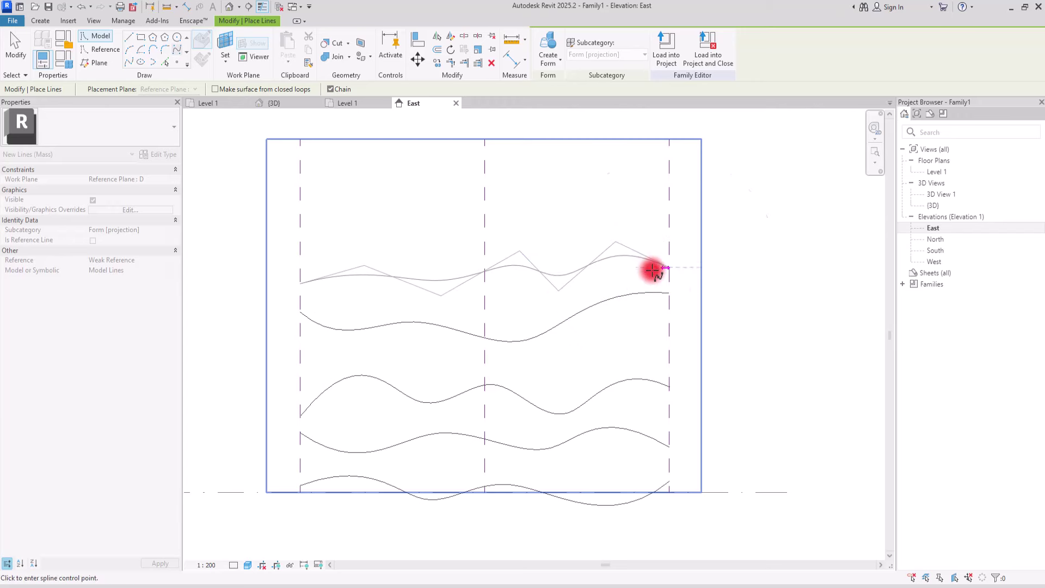
{"action": "key", "text": "Escape"}
{"action": "key", "text": "Escape"}
Reshape the new spline by dragging two of its control points
{"action": "left_click", "coordinate": [507, 269]}
{"action": "left_click_drag", "start_coordinate": [441, 295], "coordinate": [436, 308]}
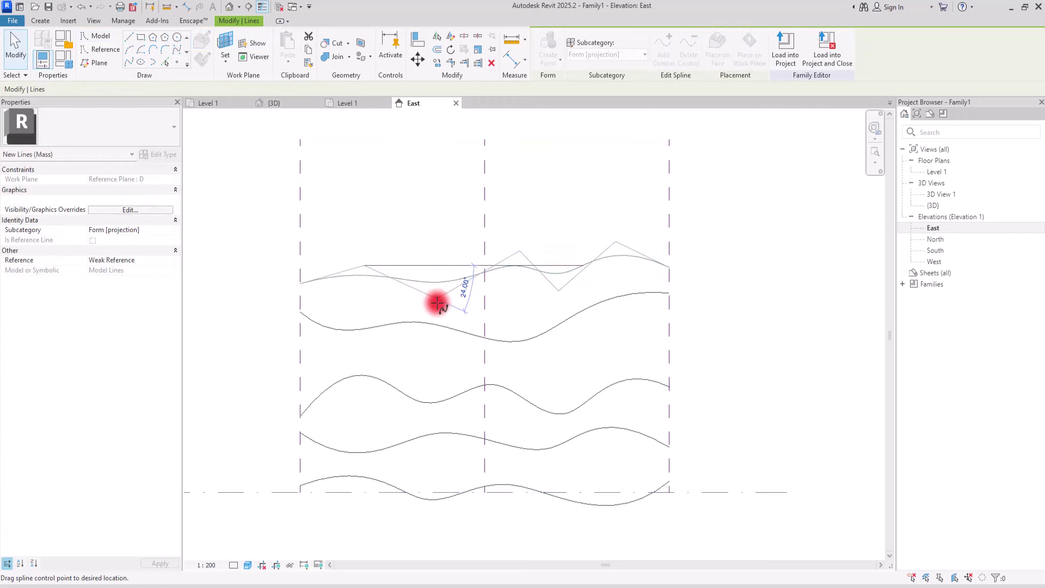
{"action": "left_click_drag", "start_coordinate": [485, 250], "coordinate": [467, 243]}
{"action": "left_click", "coordinate": [393, 228]}
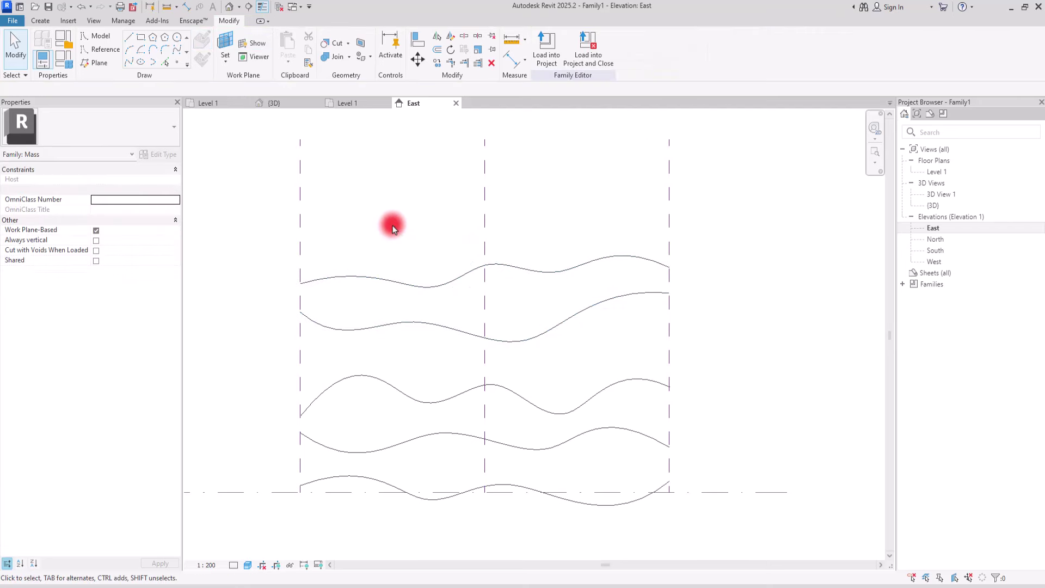
Inspect the five splines from front and isometric angles in {3D}, then return to Level 1
{"action": "left_click", "coordinate": [278, 102]}
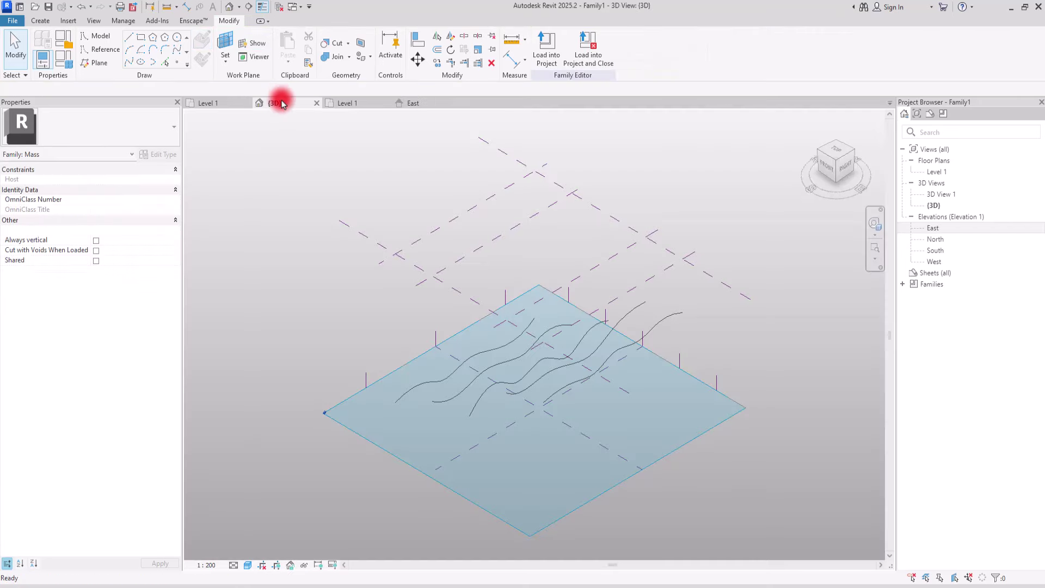
{"action": "middle_click_drag", "start_coordinate": [452, 404], "coordinate": [527, 341], "text": "shift"}
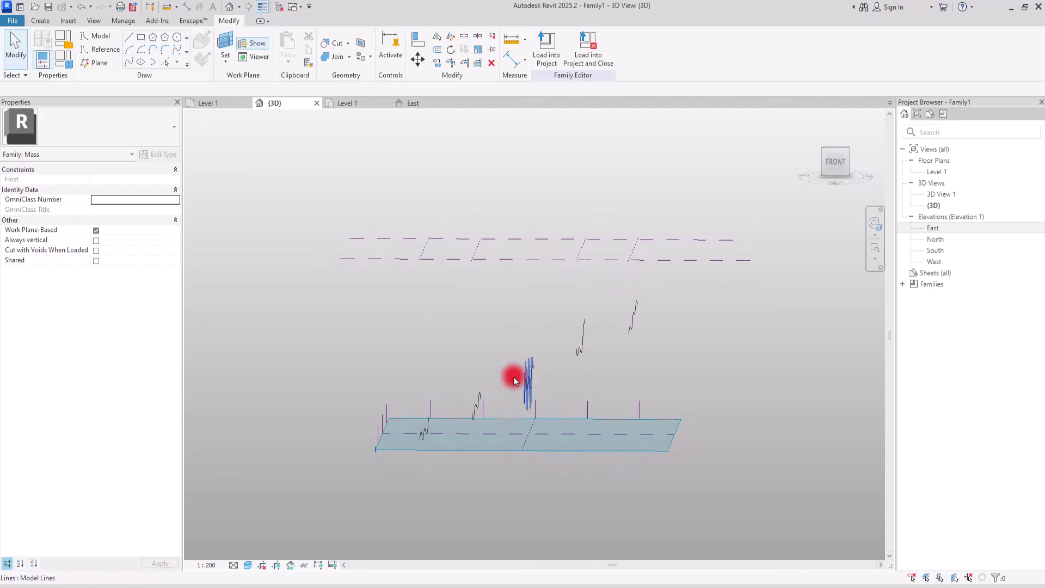
{"action": "middle_click_drag", "start_coordinate": [443, 318], "coordinate": [440, 384], "text": "shift"}
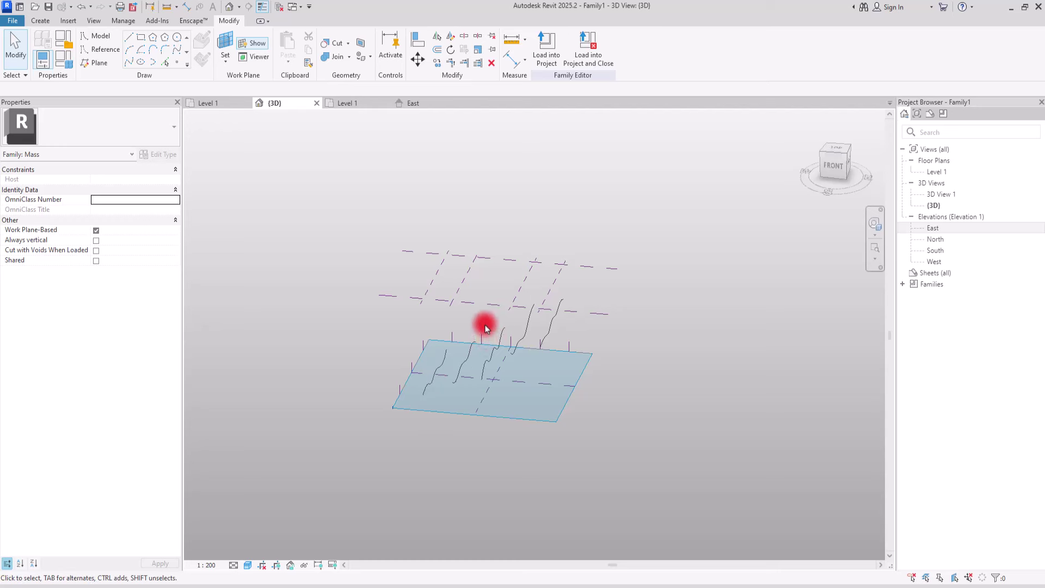
{"action": "left_click", "coordinate": [430, 262]}
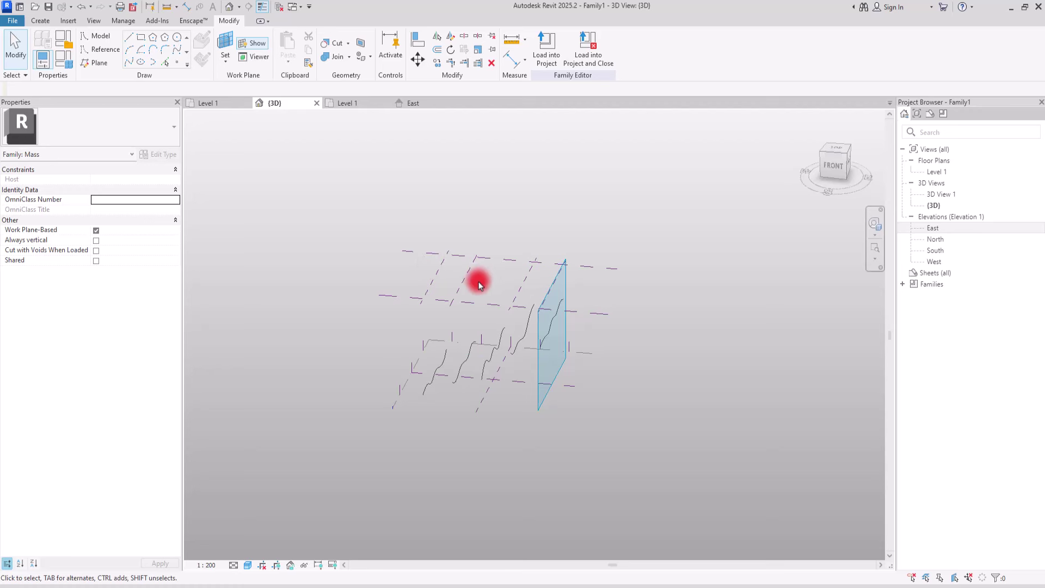
{"action": "left_click", "coordinate": [351, 104]}
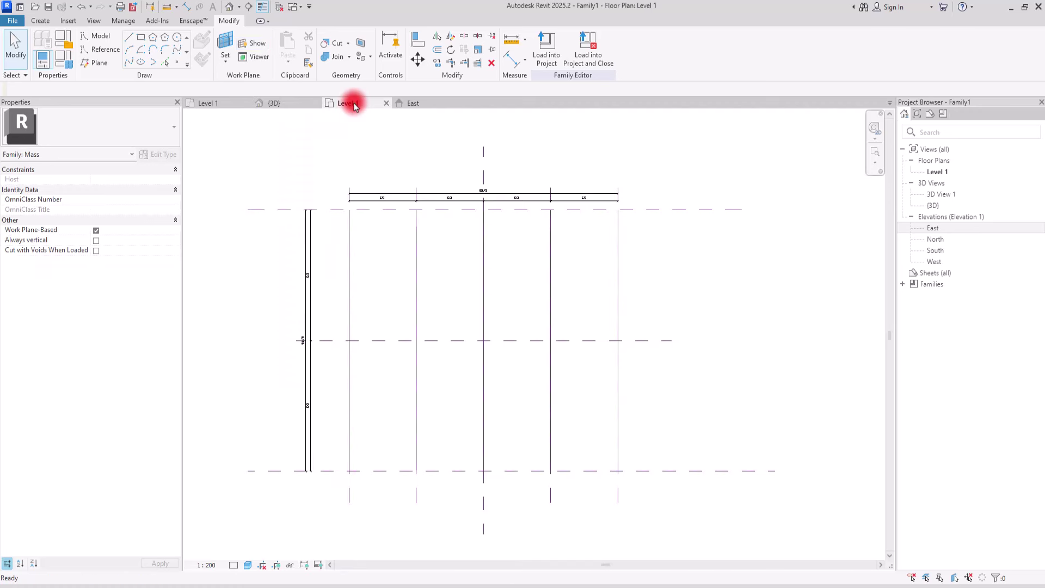
Nudge reference plane A left four times until the overall dimension reads 107.35
{"action": "left_click", "coordinate": [349, 500]}
{"action": "key", "text": "Left"}
{"action": "key", "text": "Left"}
{"action": "key", "text": "Left"}
{"action": "key", "text": "Left"}
{"action": "key", "text": "Left"}
{"action": "key", "text": "Left"}
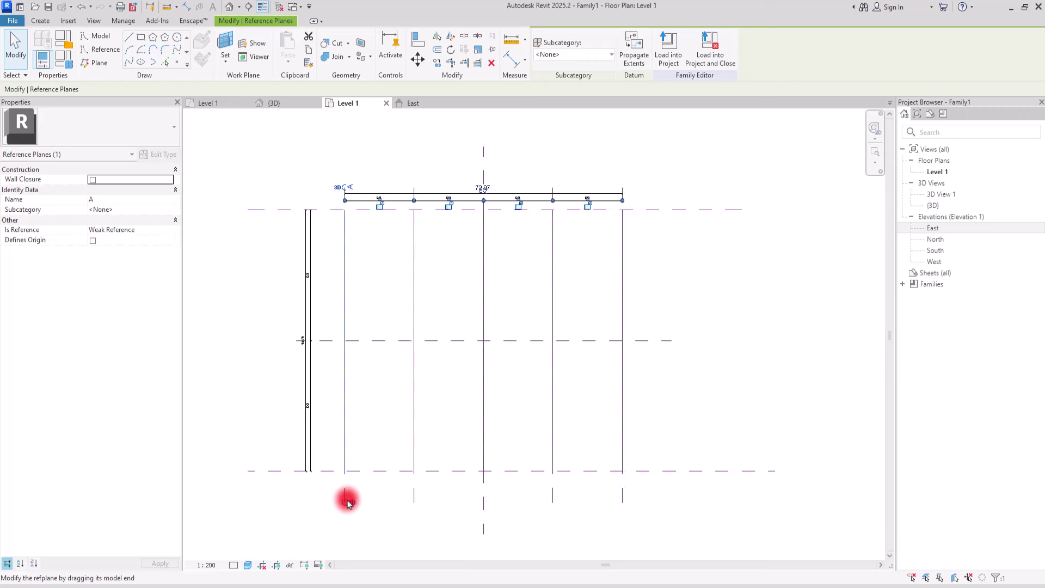
{"action": "key", "text": "Left"}
{"action": "key", "text": "Left"}
{"action": "key", "text": "Left"}
{"action": "key", "text": "Left"}
{"action": "key", "text": "Left"}
{"action": "key", "text": "Left"}
{"action": "key", "text": "Left"}
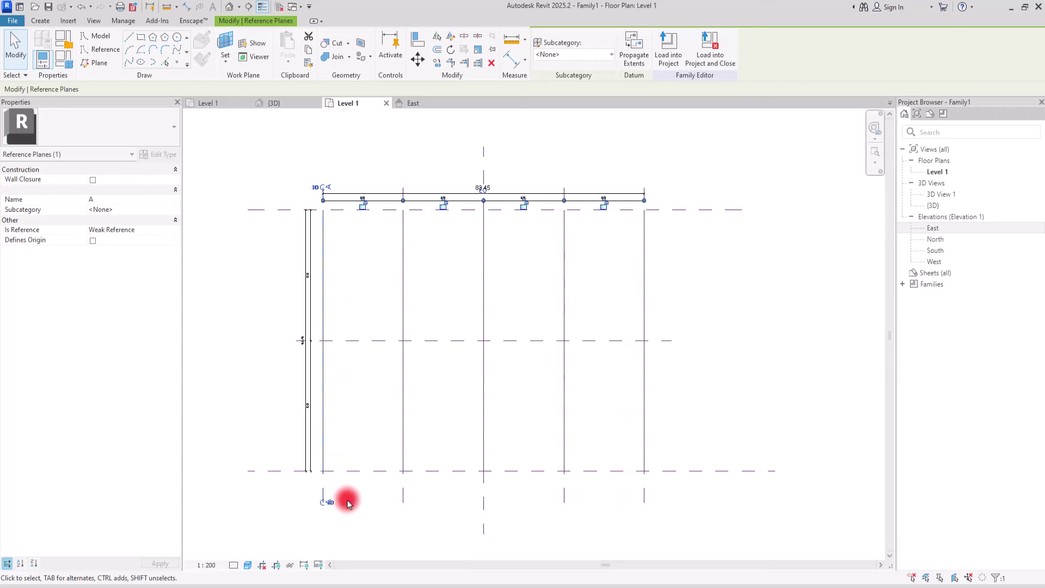
{"action": "key", "text": "Left"}
{"action": "key", "text": "Left"}
{"action": "key", "text": "Left"}
{"action": "key", "text": "Left"}
{"action": "key", "text": "Left"}
{"action": "key", "text": "Left"}
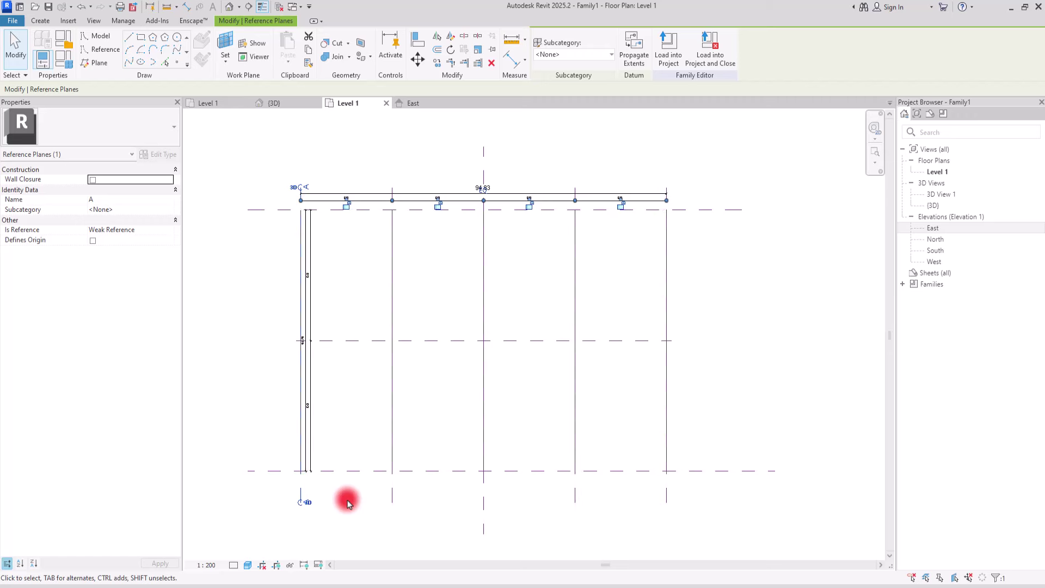
{"action": "key", "text": "Left"}
{"action": "key", "text": "Left"}
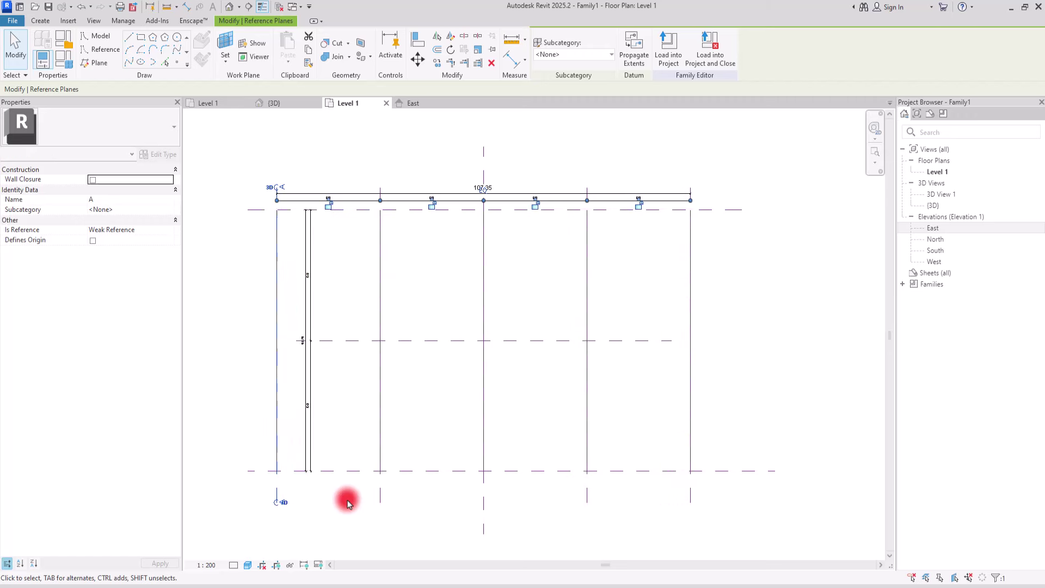
Orbit the {3D} view to an isometric angle and hide the work plane display
{"action": "left_click", "coordinate": [272, 103]}
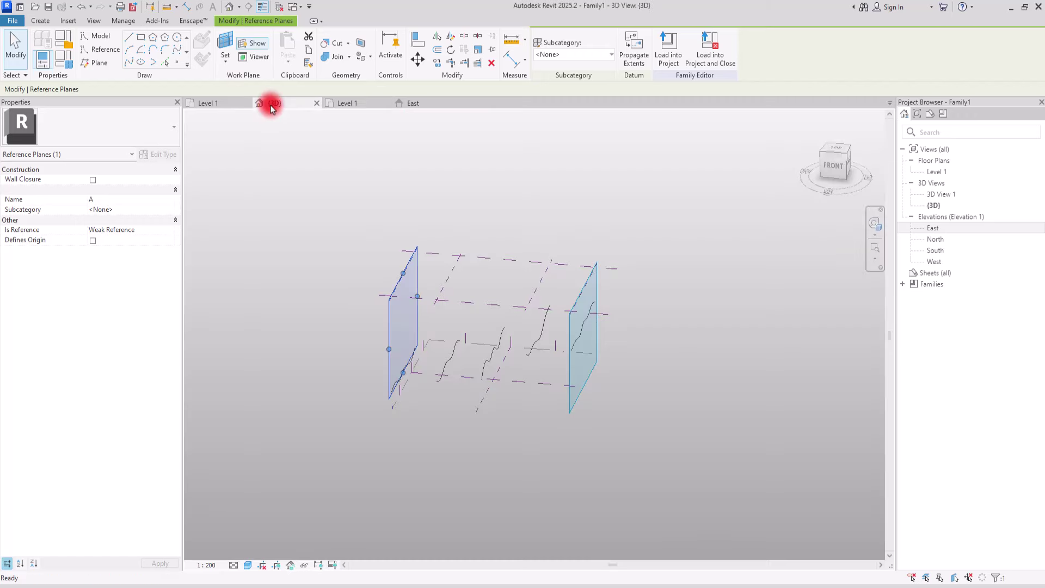
{"action": "middle_click_drag", "start_coordinate": [502, 242], "coordinate": [623, 315], "text": "shift"}
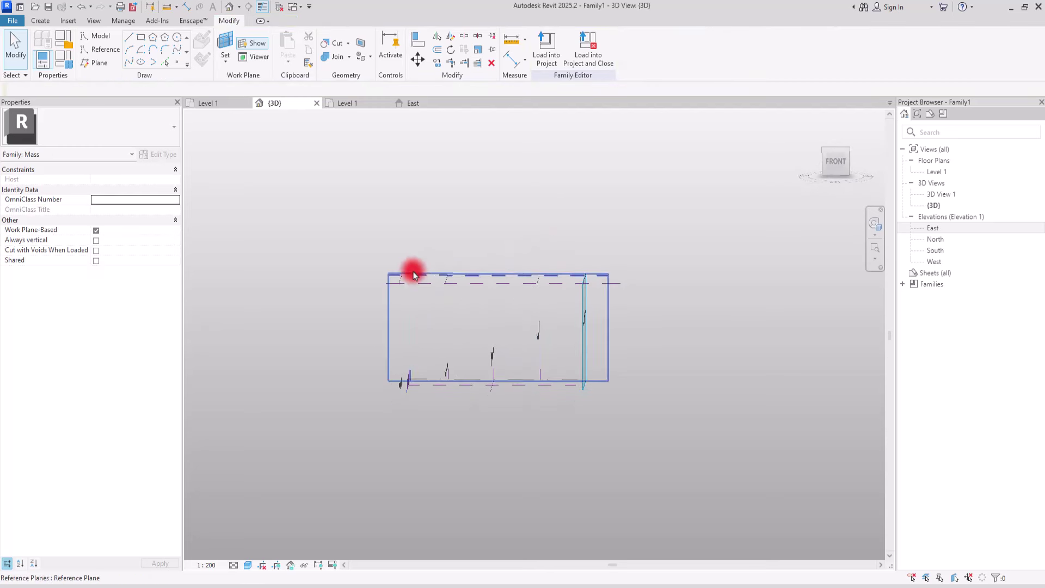
{"action": "middle_click_drag", "start_coordinate": [413, 270], "coordinate": [530, 299], "text": "shift"}
{"action": "left_click", "coordinate": [257, 48]}
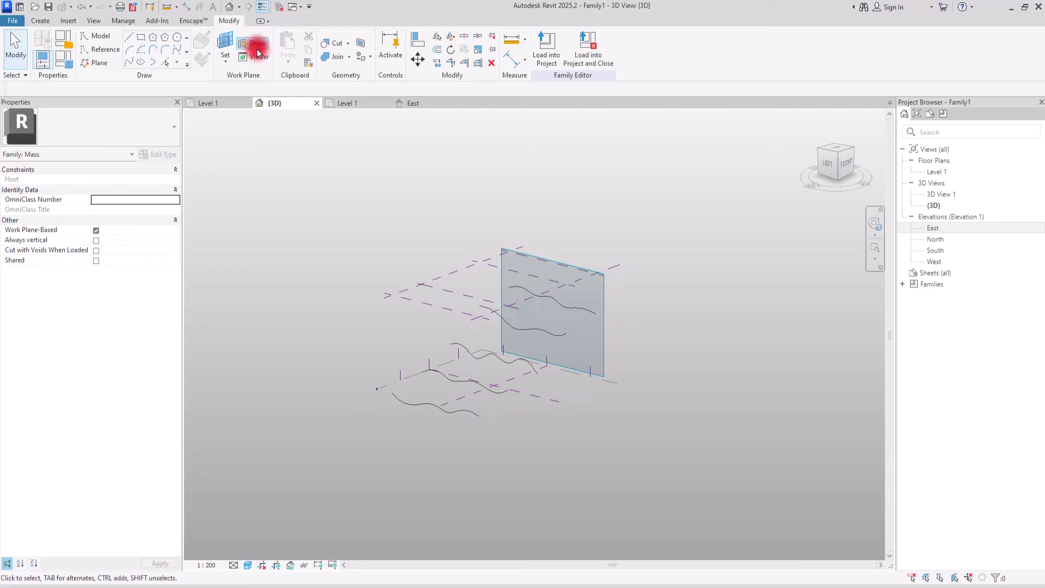
{"action": "left_click", "coordinate": [256, 48]}
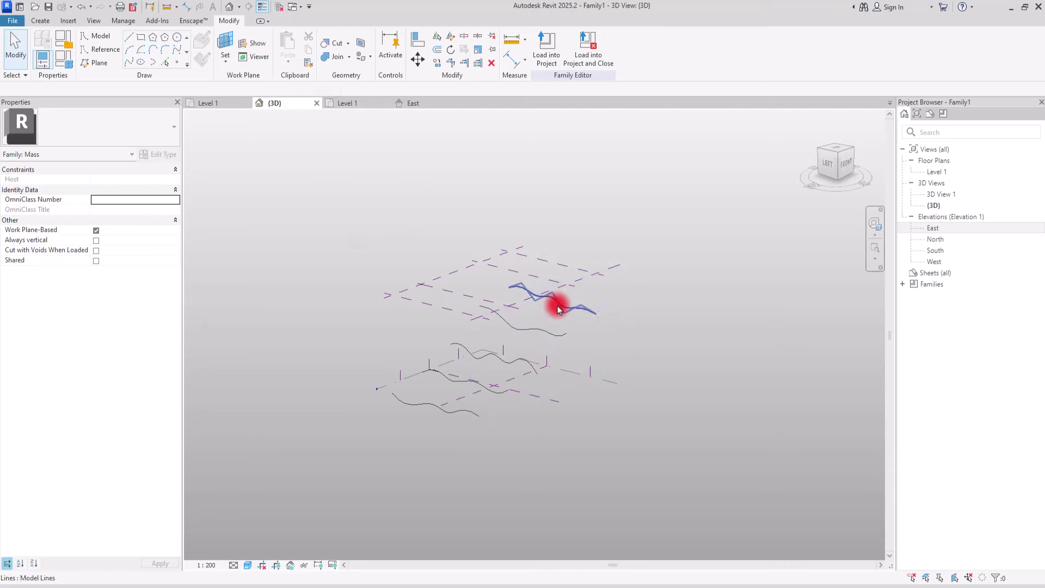
Zoom in and select the bottom and middle splines
{"action": "scroll", "coordinate": [539, 305], "scroll_direction": "up", "scroll_amount": 3}
{"action": "middle_click_drag", "start_coordinate": [565, 385], "coordinate": [650, 371], "text": "shift"}
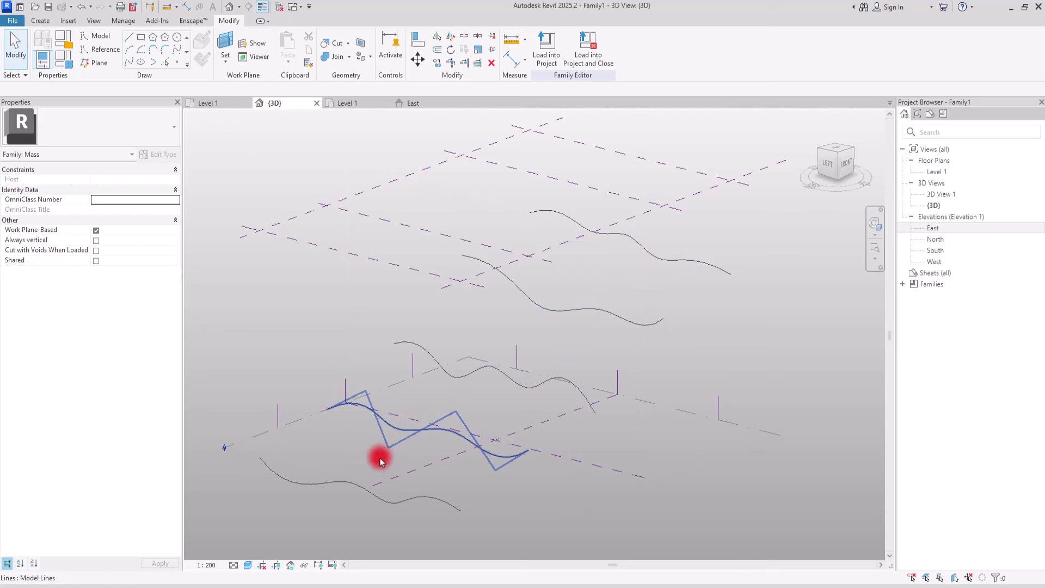
{"action": "left_click", "coordinate": [309, 484]}
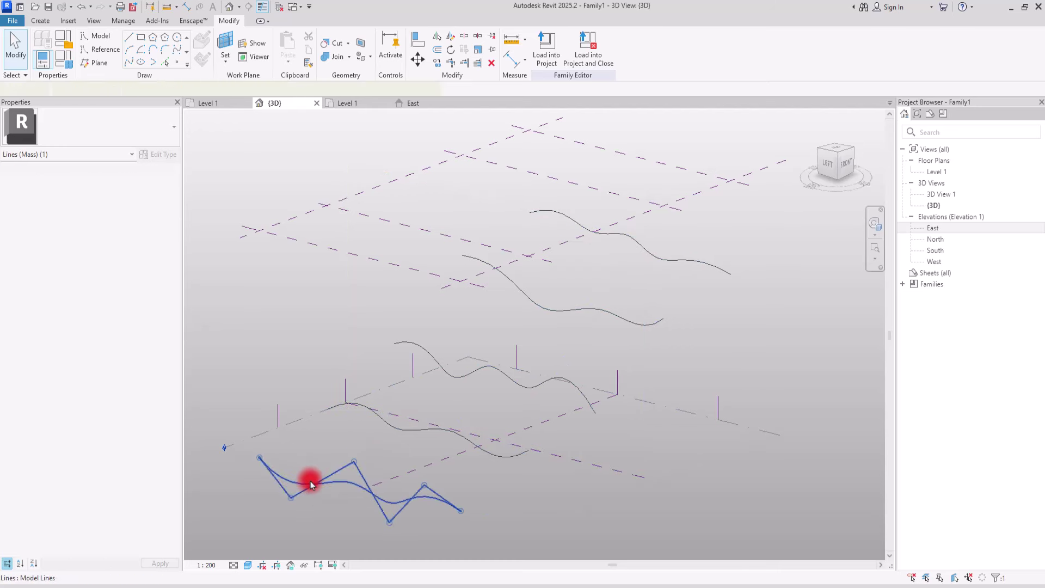
{"action": "left_click", "coordinate": [401, 425], "text": "ctrl"}
Add the remaining three splines to the selection and create a Solid Form from all five
{"action": "left_click", "coordinate": [450, 375], "text": "ctrl"}
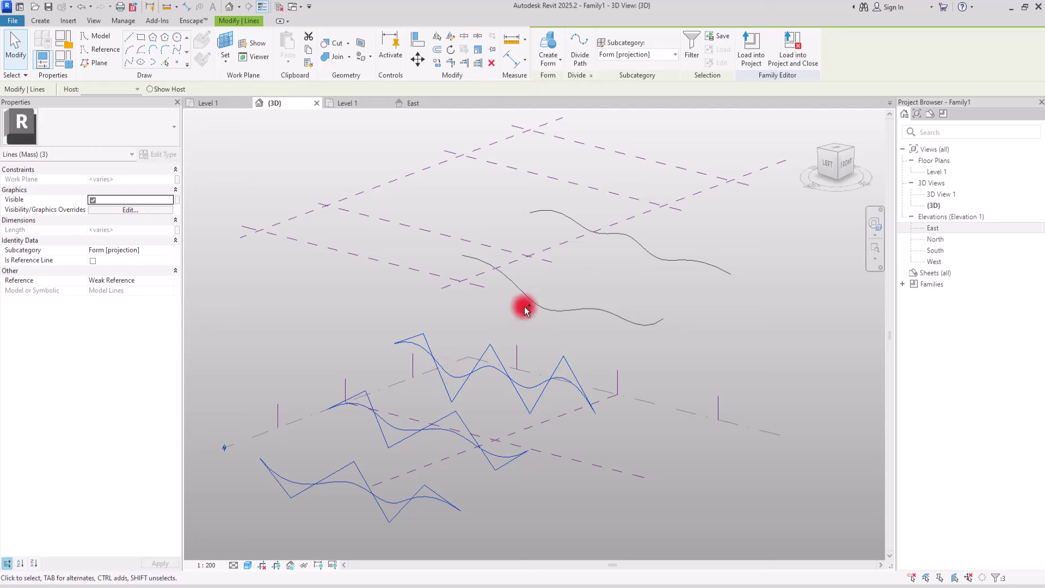
{"action": "left_click", "coordinate": [553, 281], "text": "ctrl"}
{"action": "left_click", "coordinate": [584, 210], "text": "ctrl"}
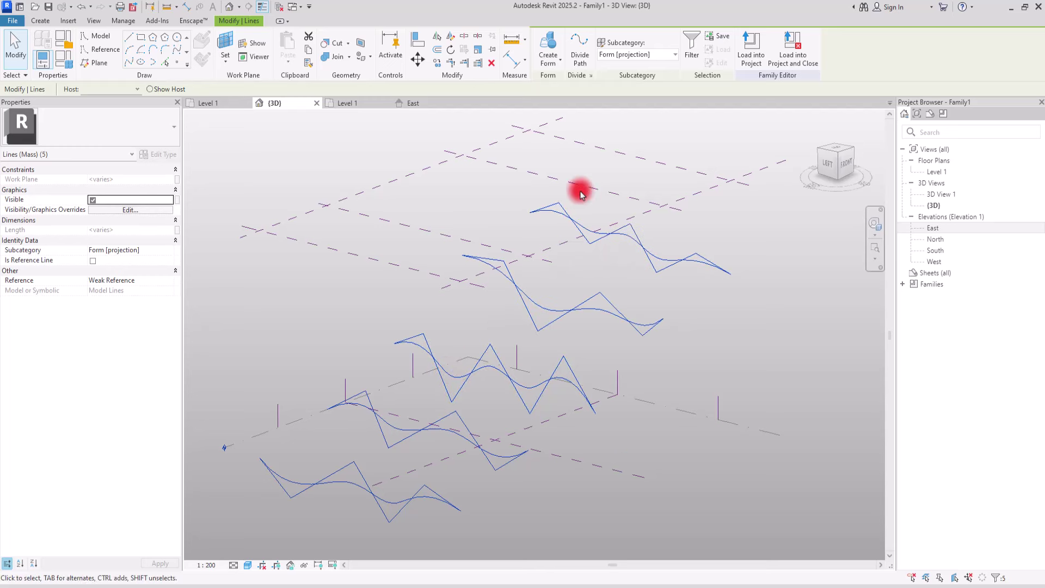
{"action": "left_click", "coordinate": [558, 65]}
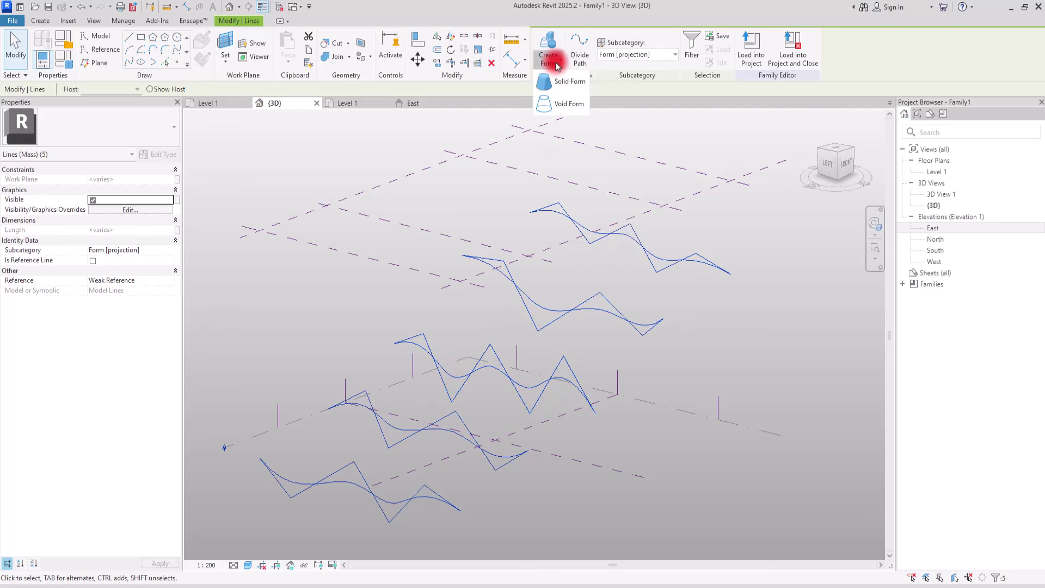
{"action": "left_click", "coordinate": [556, 90]}
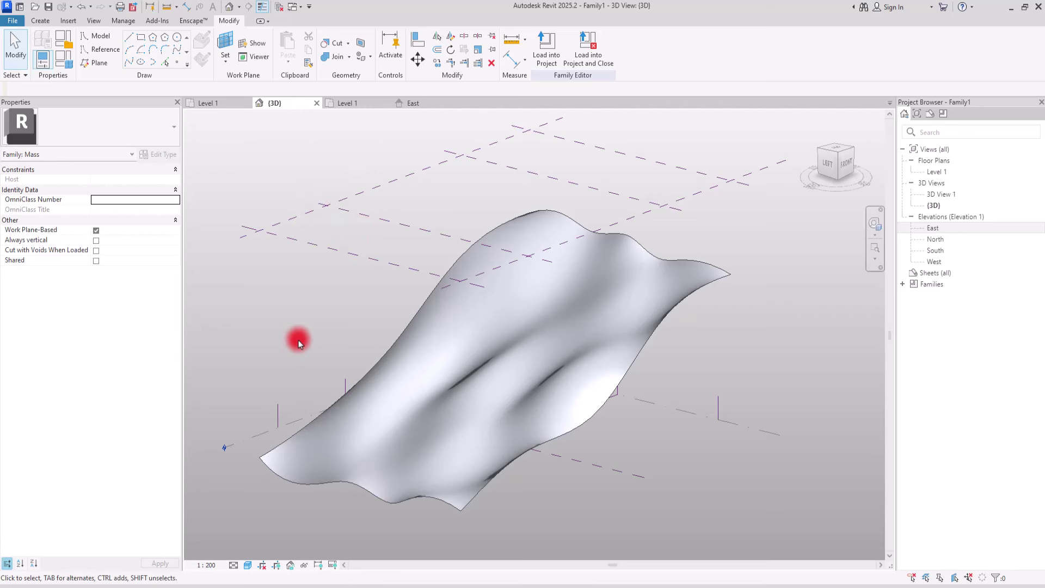
{"action": "mouse_move", "coordinate": [439, 390]}
{"action": "middle_mouse_down", "text": "shift"}
{"action": "mouse_move", "coordinate": [739, 439]}
{"action": "mouse_move", "coordinate": [571, 410]}
{"action": "mouse_move", "coordinate": [602, 373]}
{"action": "mouse_move", "coordinate": [539, 343]}
{"action": "middle_mouse_up", "text": "shift"}
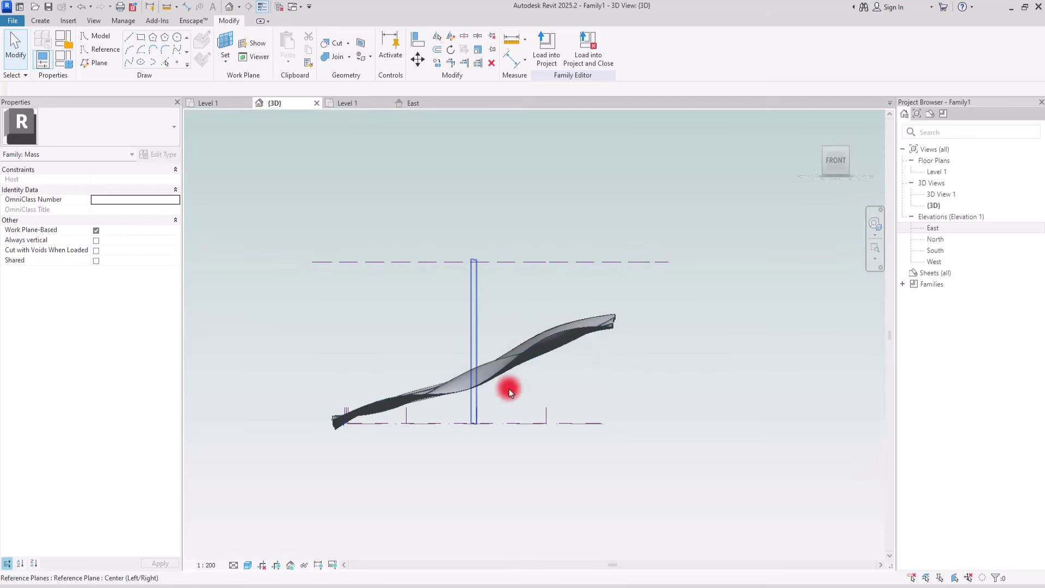
{"action": "middle_click_drag", "start_coordinate": [506, 387], "coordinate": [583, 373], "text": "shift"}
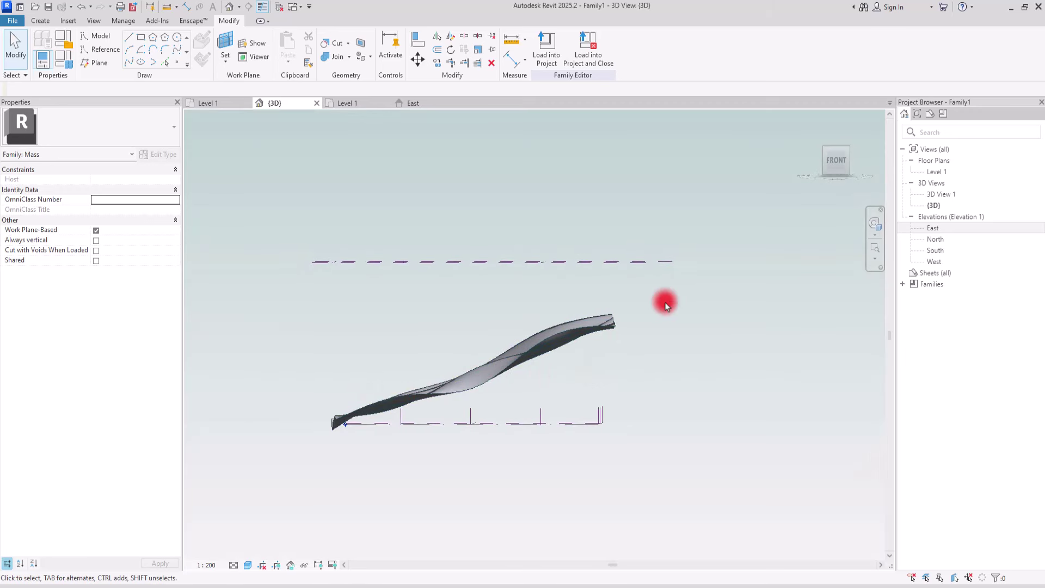
{"action": "mouse_move", "coordinate": [647, 335]}
{"action": "middle_mouse_down", "text": "shift"}
{"action": "mouse_move", "coordinate": [546, 357]}
{"action": "mouse_move", "coordinate": [807, 401]}
{"action": "mouse_move", "coordinate": [898, 401]}
{"action": "mouse_move", "coordinate": [851, 460]}
{"action": "mouse_move", "coordinate": [816, 435]}
{"action": "middle_mouse_up", "text": "shift"}
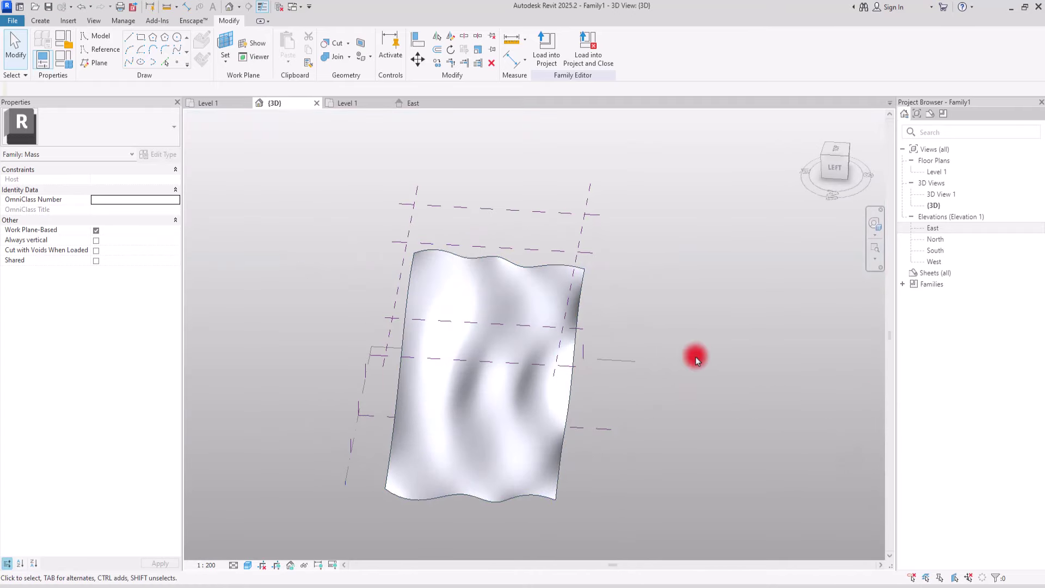
{"action": "mouse_move", "coordinate": [693, 401]}
{"action": "middle_mouse_down", "text": "shift"}
{"action": "mouse_move", "coordinate": [548, 305]}
{"action": "mouse_move", "coordinate": [426, 296]}
{"action": "mouse_move", "coordinate": [485, 331]}
{"action": "mouse_move", "coordinate": [684, 299]}
{"action": "mouse_move", "coordinate": [781, 298]}
{"action": "mouse_move", "coordinate": [543, 315]}
{"action": "middle_mouse_up", "text": "shift"}
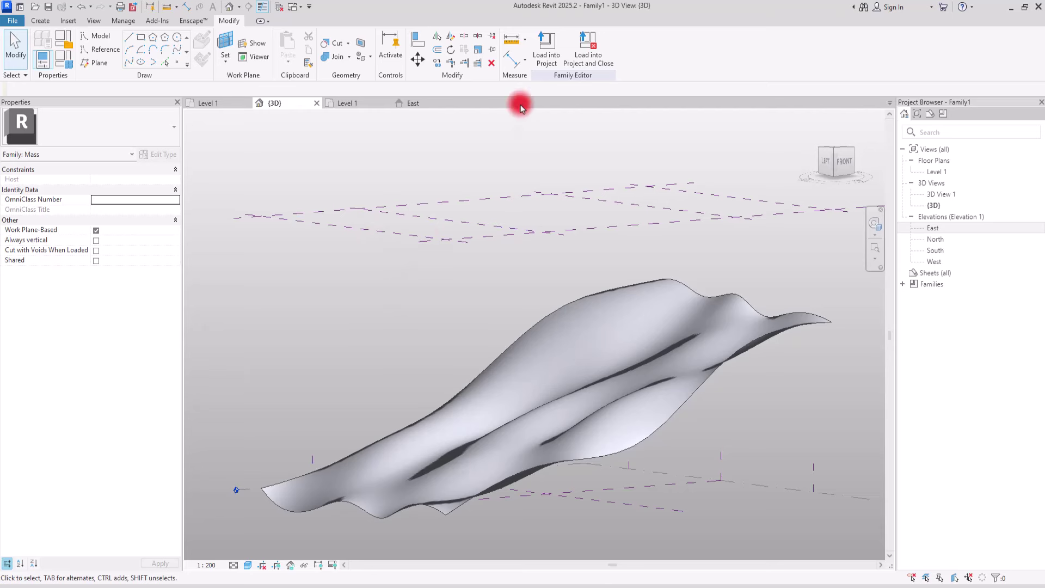
Load the mass family into Project1 and place an instance in the Level 1 plan
{"action": "left_click", "coordinate": [547, 48]}
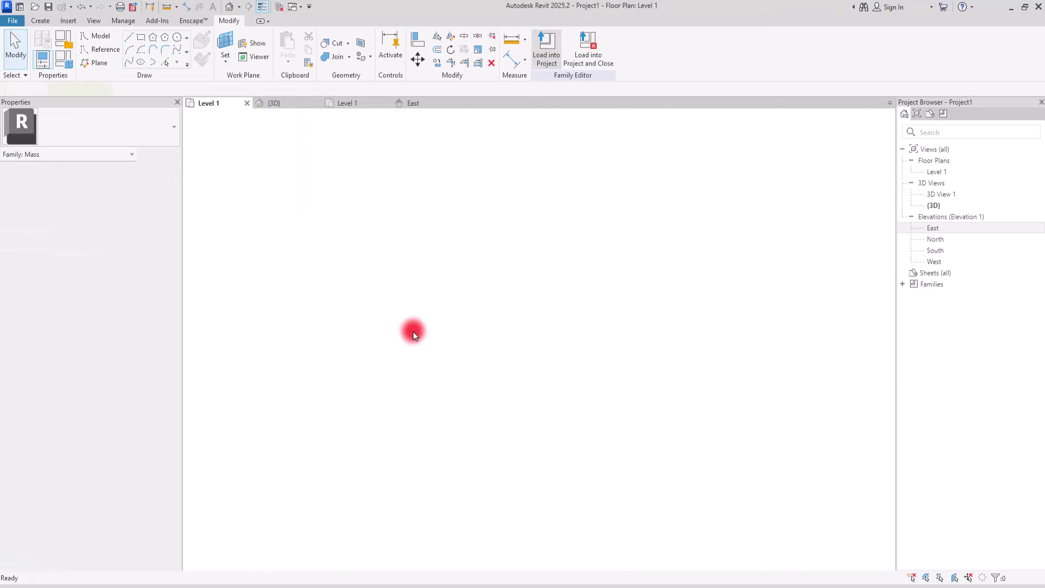
{"action": "scroll", "coordinate": [474, 303], "scroll_direction": "down", "scroll_amount": 3}
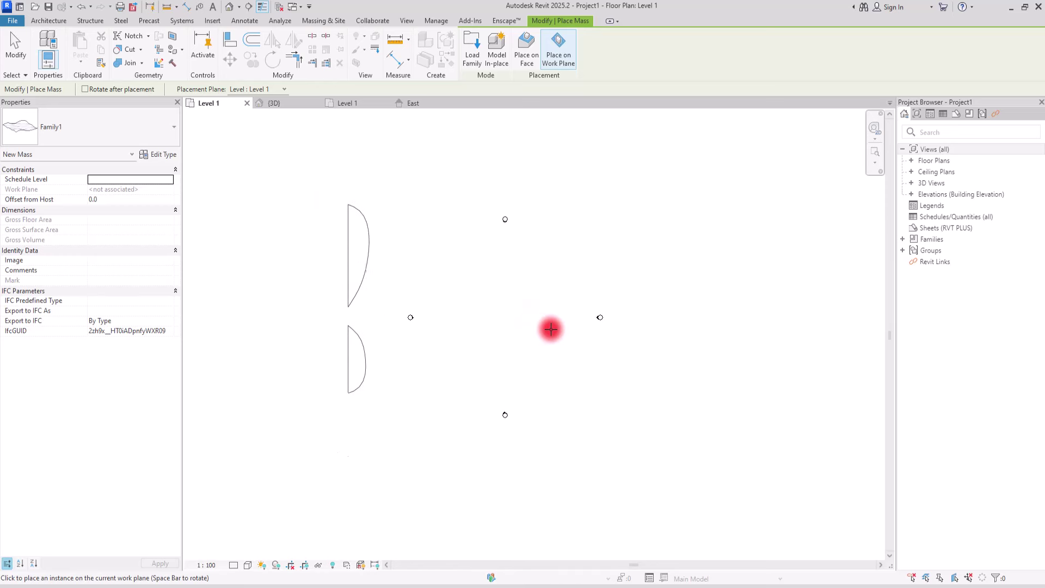
{"action": "left_click", "coordinate": [551, 328]}
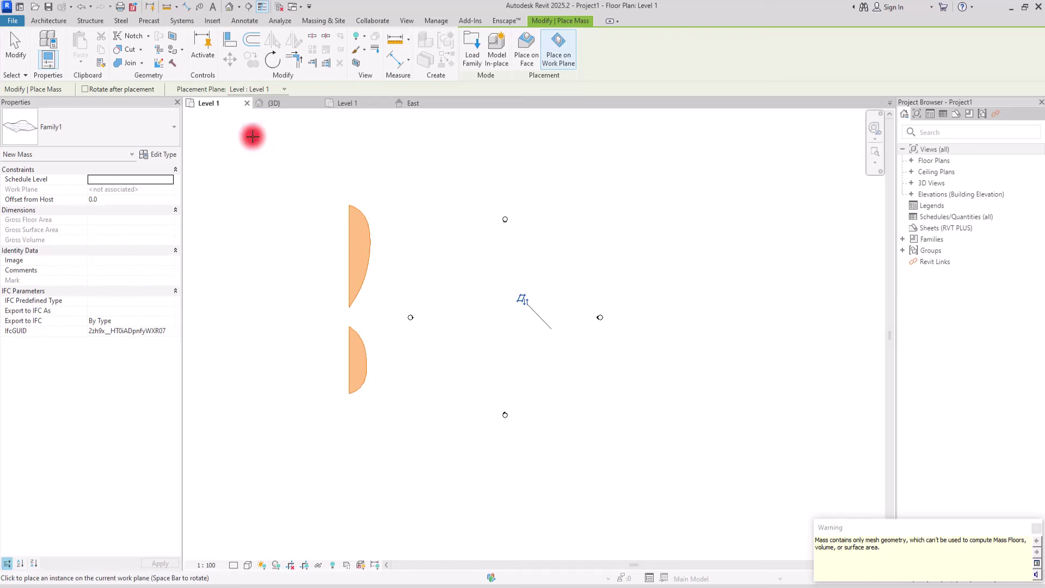
Open the default 3D view and orbit to frame the wavy mass
{"action": "left_click", "coordinate": [229, 7]}
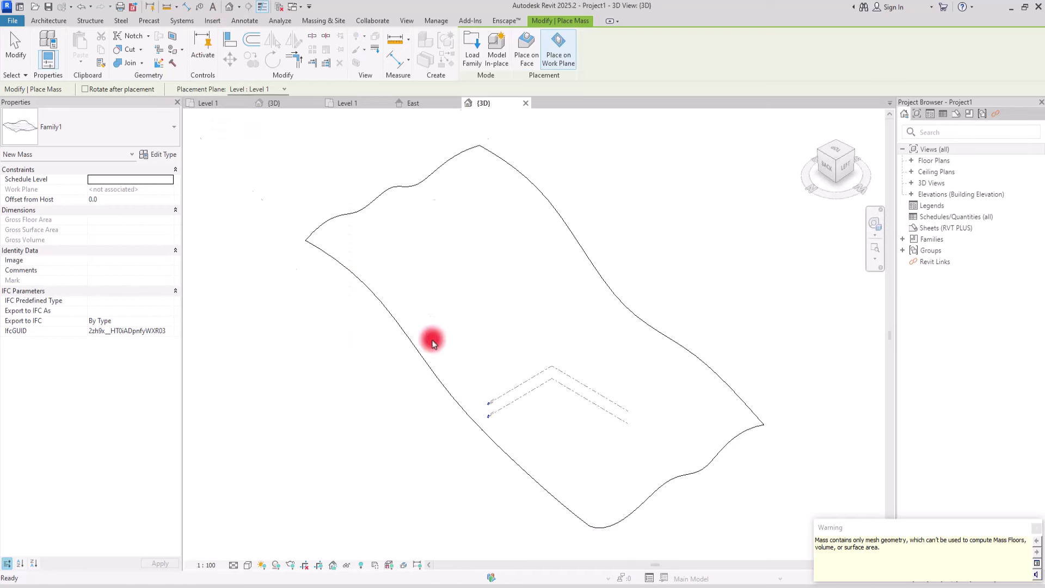
{"action": "middle_click_drag", "start_coordinate": [432, 273], "coordinate": [723, 298], "text": "shift"}
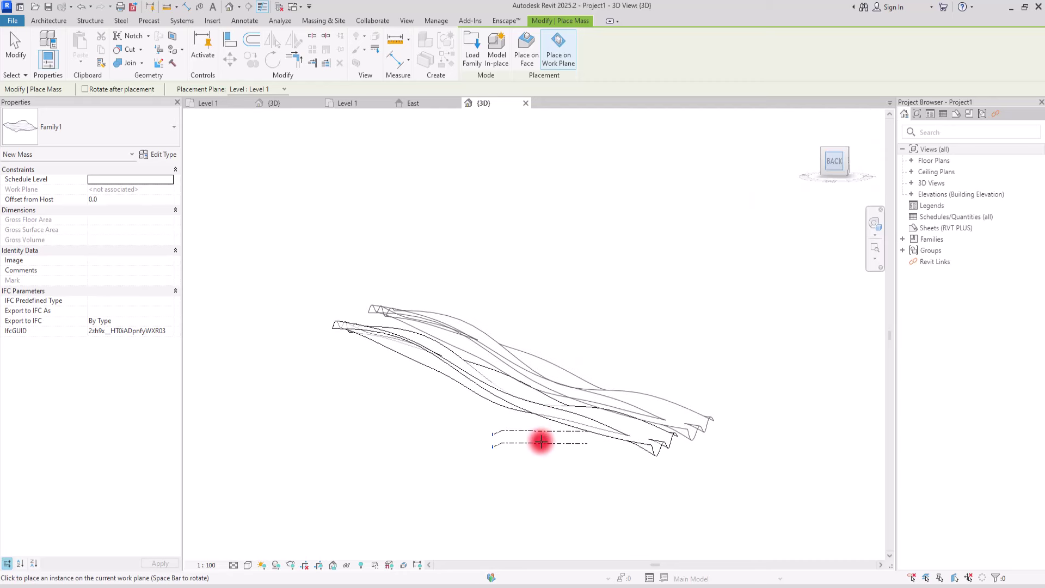
{"action": "scroll", "coordinate": [541, 439], "scroll_direction": "down", "scroll_amount": 6}
{"action": "scroll", "coordinate": [501, 324], "scroll_direction": "up", "scroll_amount": 8}
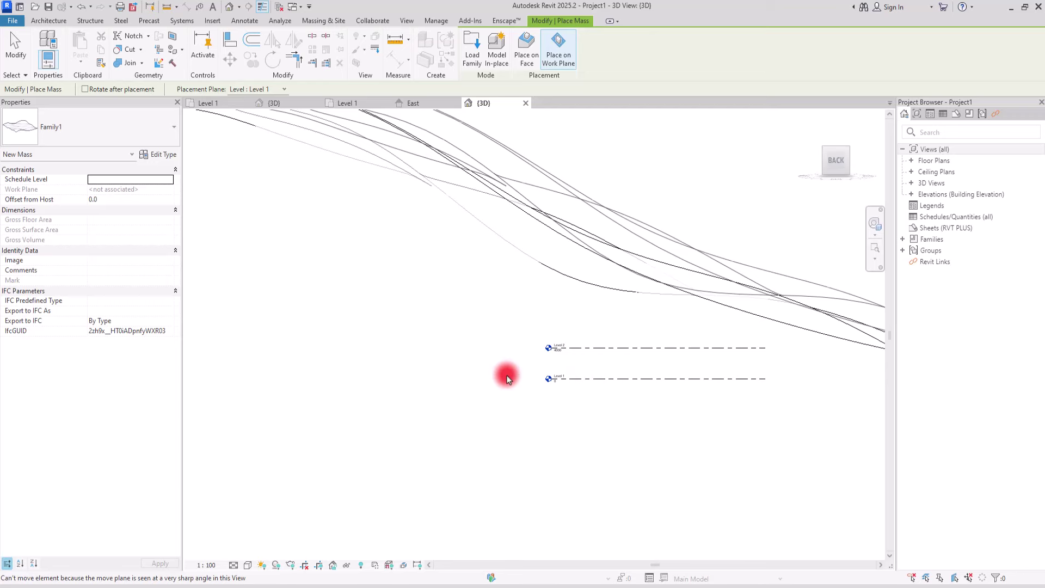
{"action": "key", "text": "Escape"}
{"action": "scroll", "coordinate": [479, 381], "scroll_direction": "down", "scroll_amount": 3}
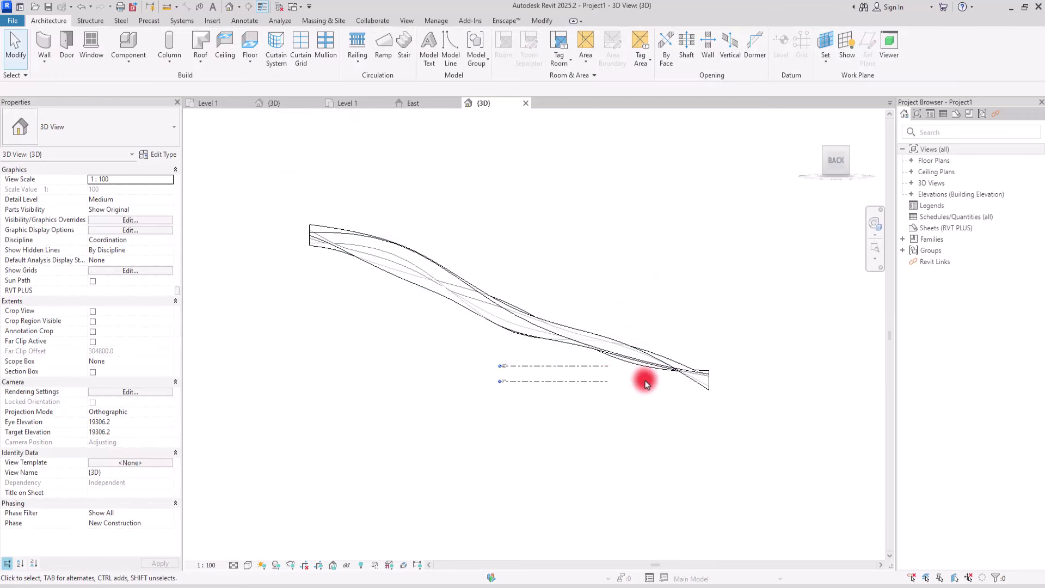
{"action": "middle_click_drag", "start_coordinate": [630, 381], "coordinate": [377, 416], "text": "shift"}
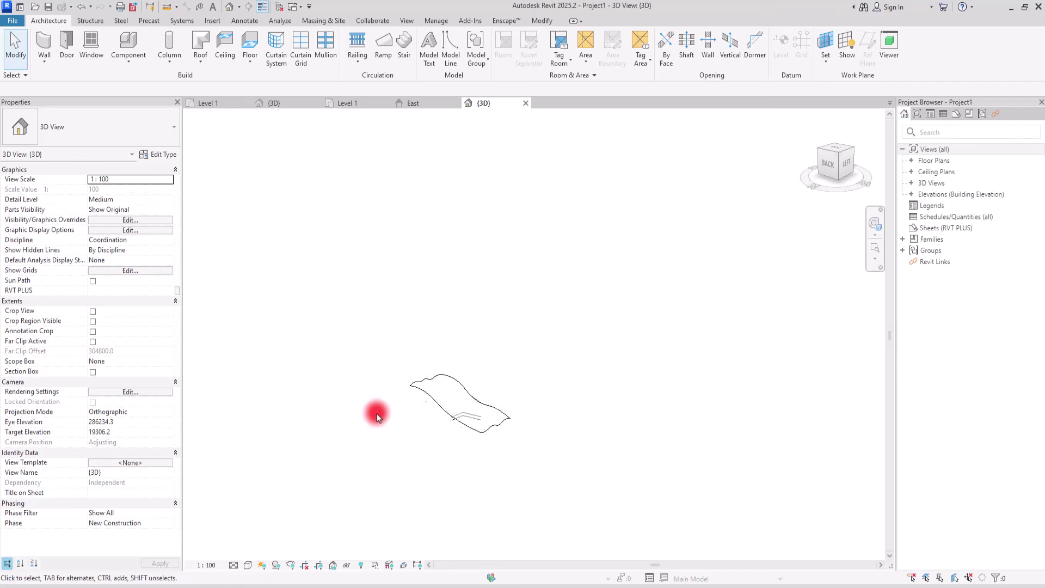
{"action": "scroll", "coordinate": [490, 420], "scroll_direction": "up", "scroll_amount": 8}
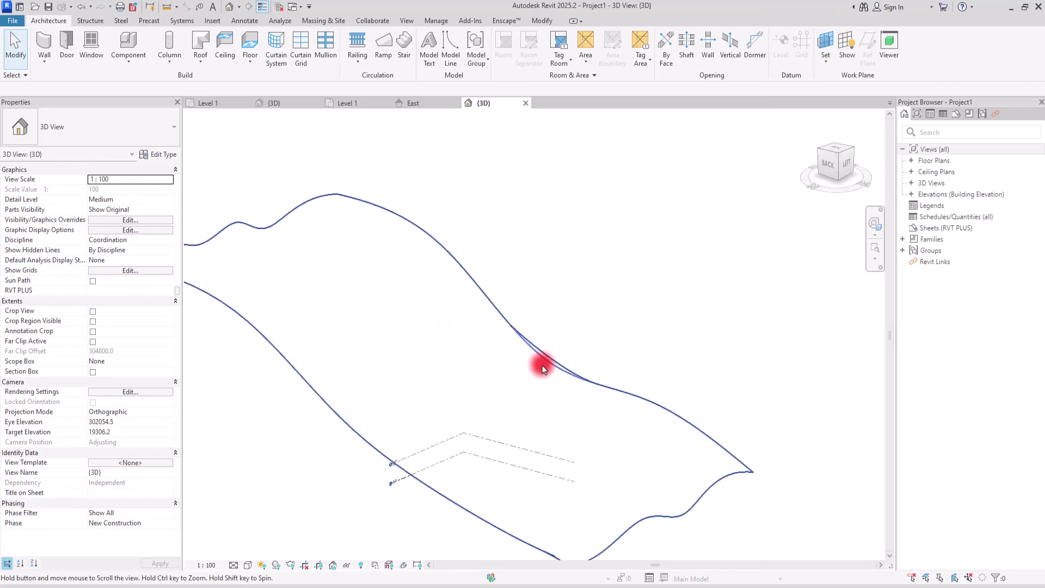
{"action": "middle_click_drag", "start_coordinate": [542, 370], "coordinate": [542, 352]}
Hide the Levels category in this view and re-center the mass
{"action": "left_click", "coordinate": [401, 465]}
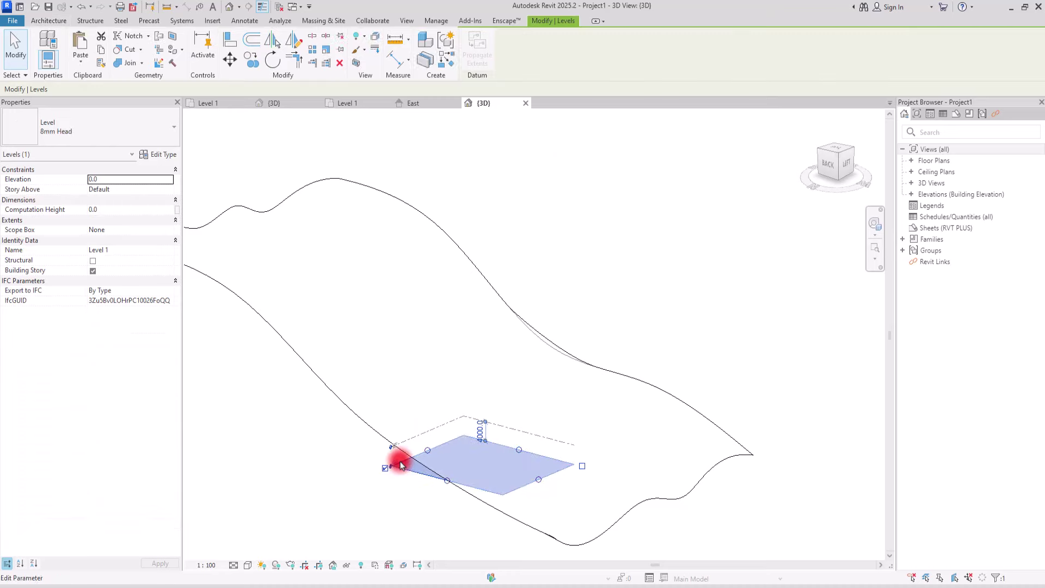
{"action": "right_click", "coordinate": [401, 464]}
{"action": "mouse_move", "coordinate": [497, 215]}
{"action": "left_click", "coordinate": [610, 217]}
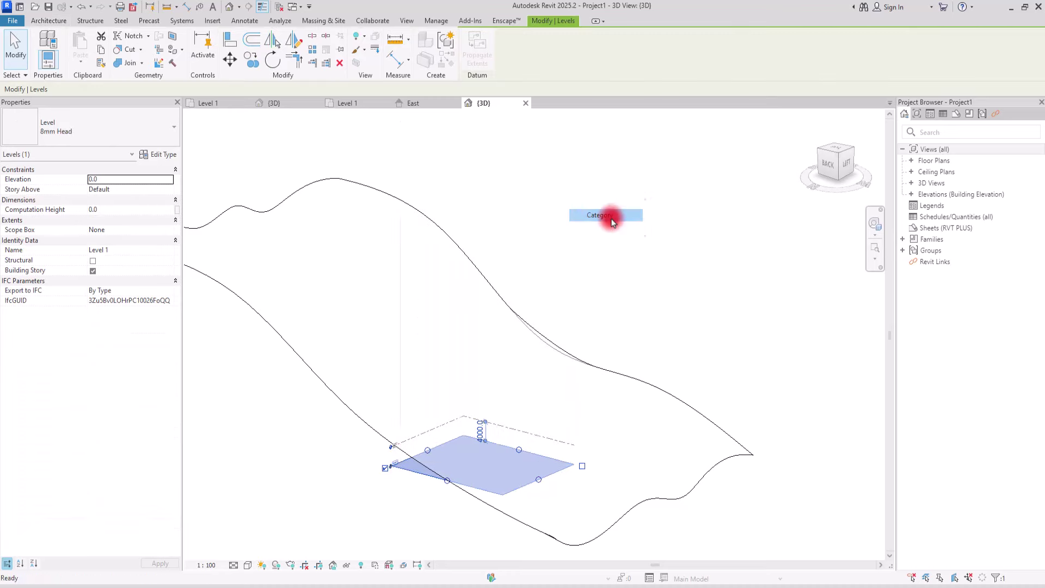
{"action": "scroll", "coordinate": [687, 282], "scroll_direction": "down", "scroll_amount": 5}
{"action": "middle_click_drag", "start_coordinate": [654, 332], "coordinate": [582, 288]}
{"action": "scroll", "coordinate": [363, 368], "scroll_direction": "up", "scroll_amount": 1}
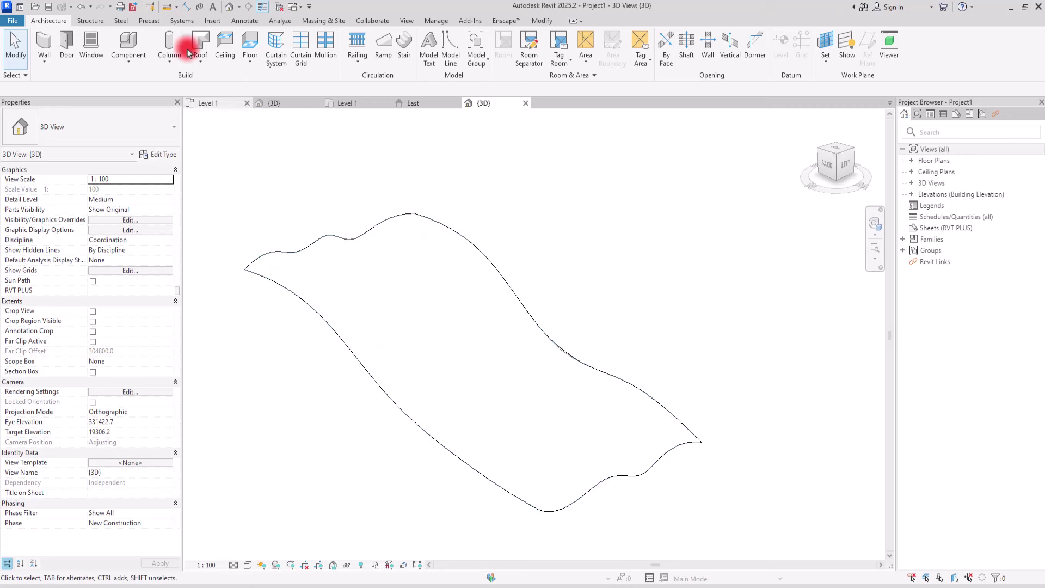
Create a Grassland - 1200mm toposolid from the mass's top face via Model by Face
{"action": "left_click", "coordinate": [317, 22]}
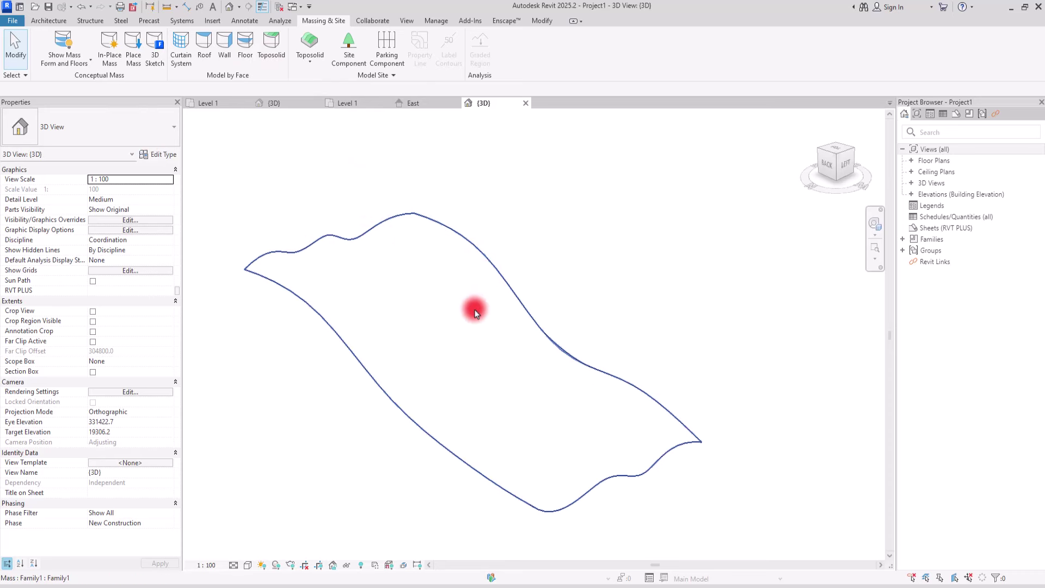
{"action": "left_click", "coordinate": [269, 43]}
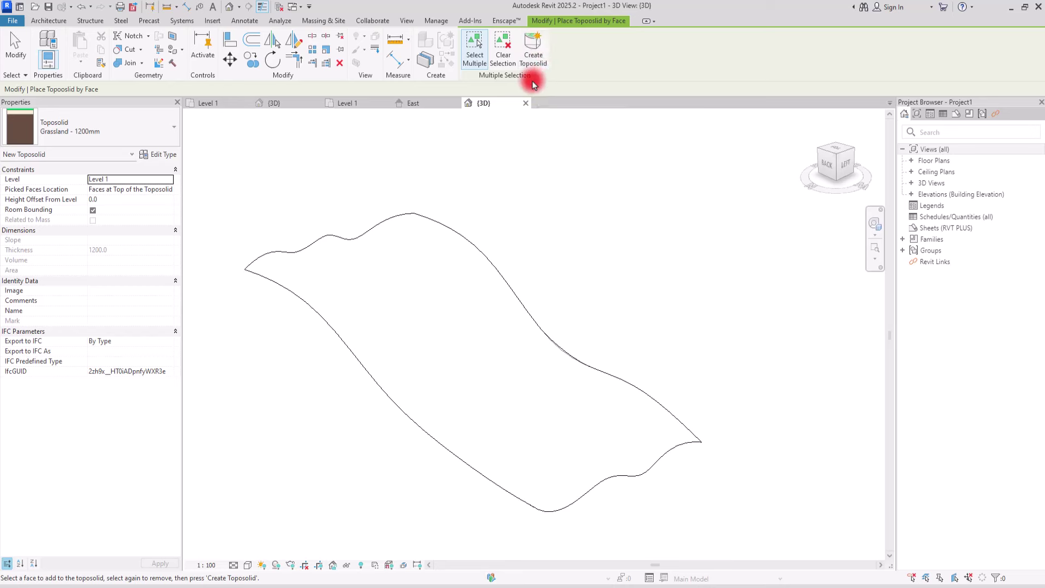
{"action": "left_click", "coordinate": [428, 221]}
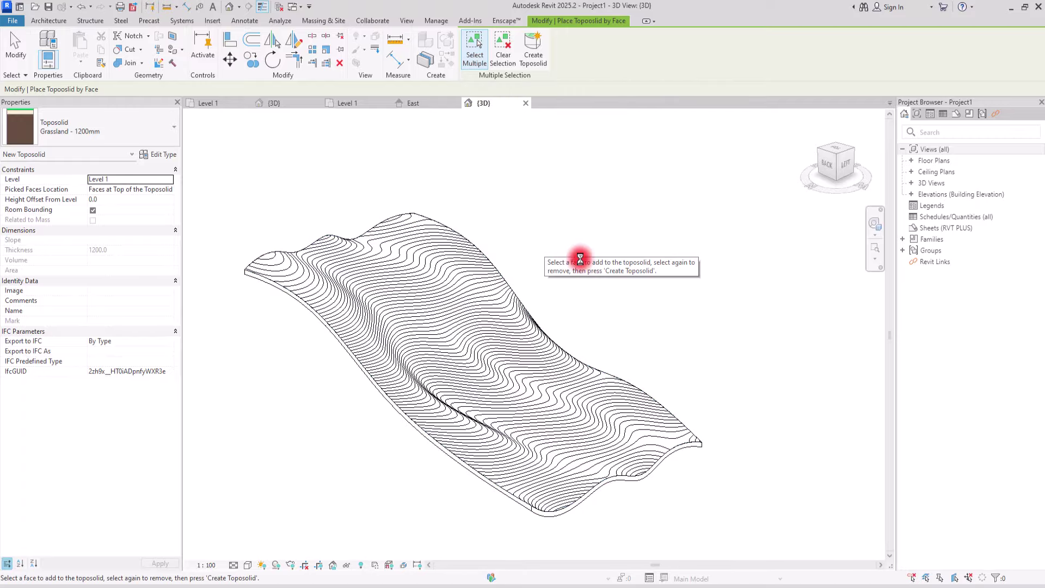
{"action": "key", "text": "Escape"}
{"action": "middle_click_drag", "start_coordinate": [577, 203], "coordinate": [465, 259], "text": "shift"}
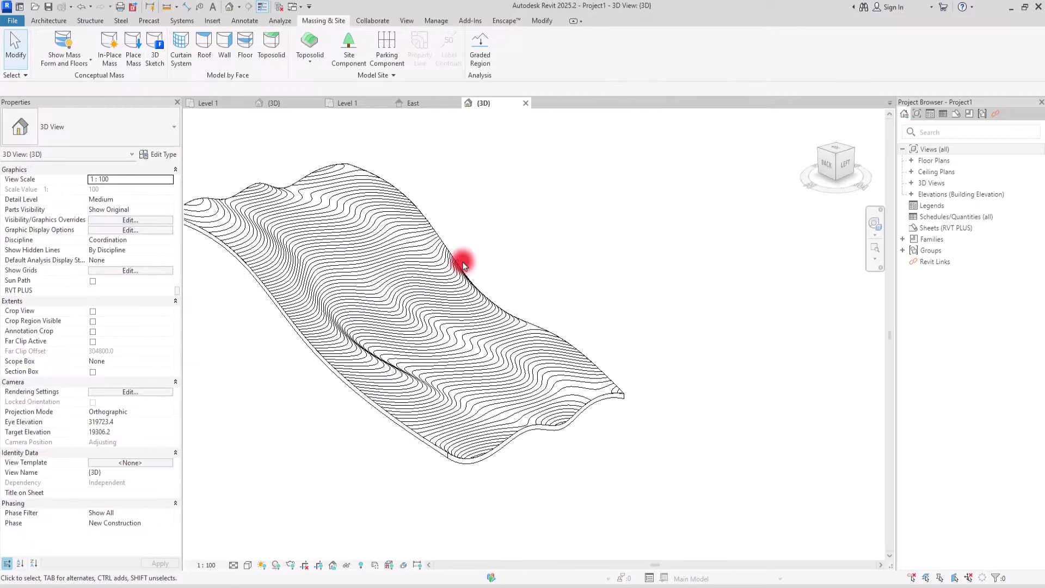
Turn on shadows, set detail level to Fine and visual style to Shaded
{"action": "left_click", "coordinate": [452, 260]}
{"action": "middle_click_drag", "start_coordinate": [593, 283], "coordinate": [562, 308], "text": "shift"}
{"action": "left_click", "coordinate": [581, 275]}
{"action": "scroll", "coordinate": [436, 264], "scroll_direction": "up", "scroll_amount": 3}
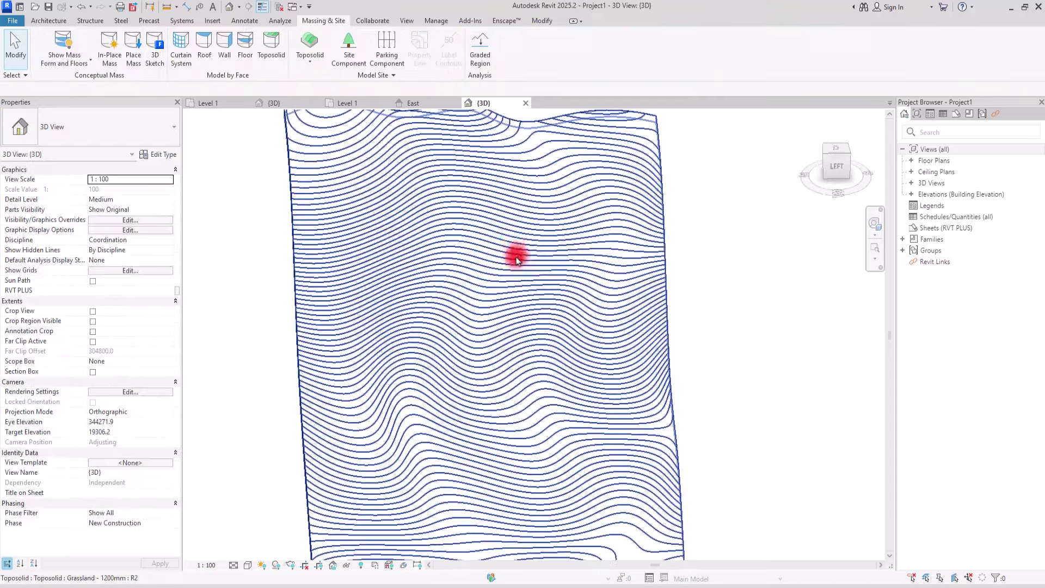
{"action": "scroll", "coordinate": [518, 257], "scroll_direction": "down", "scroll_amount": 3}
{"action": "left_click", "coordinate": [262, 565]}
{"action": "left_click", "coordinate": [276, 567]}
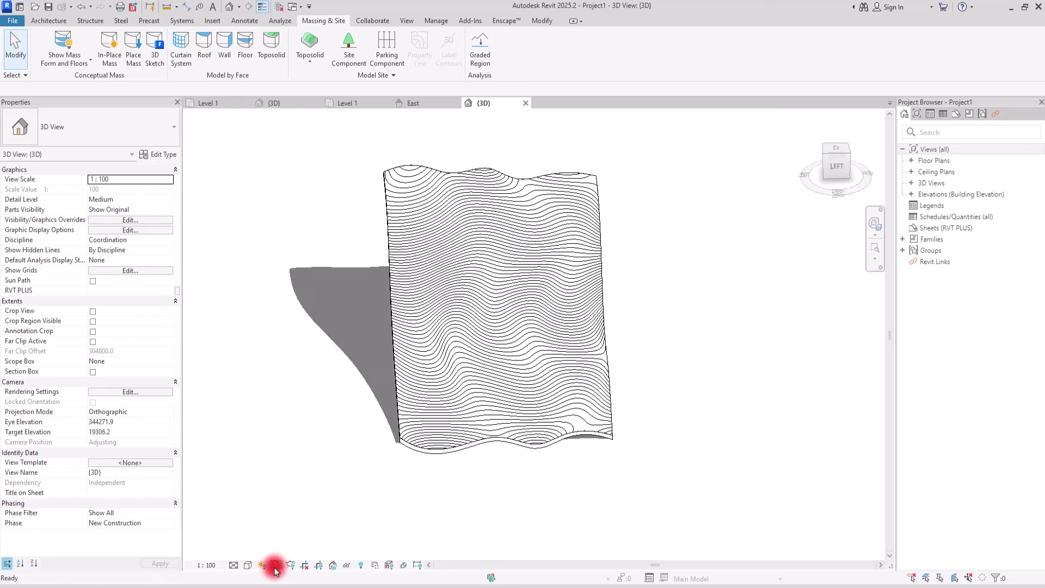
{"action": "left_click", "coordinate": [234, 565]}
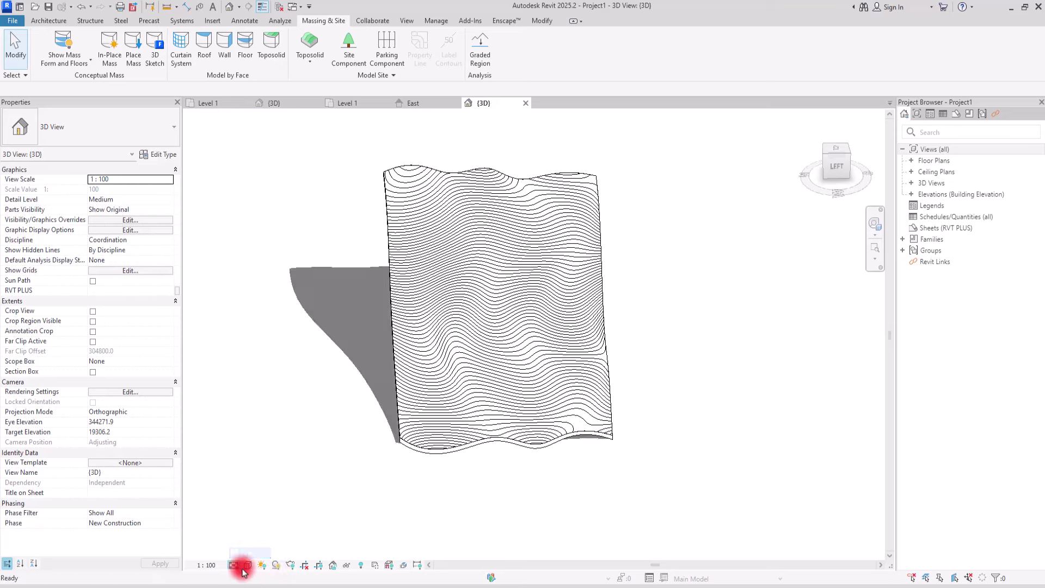
{"action": "left_click", "coordinate": [246, 566]}
{"action": "left_click", "coordinate": [269, 520]}
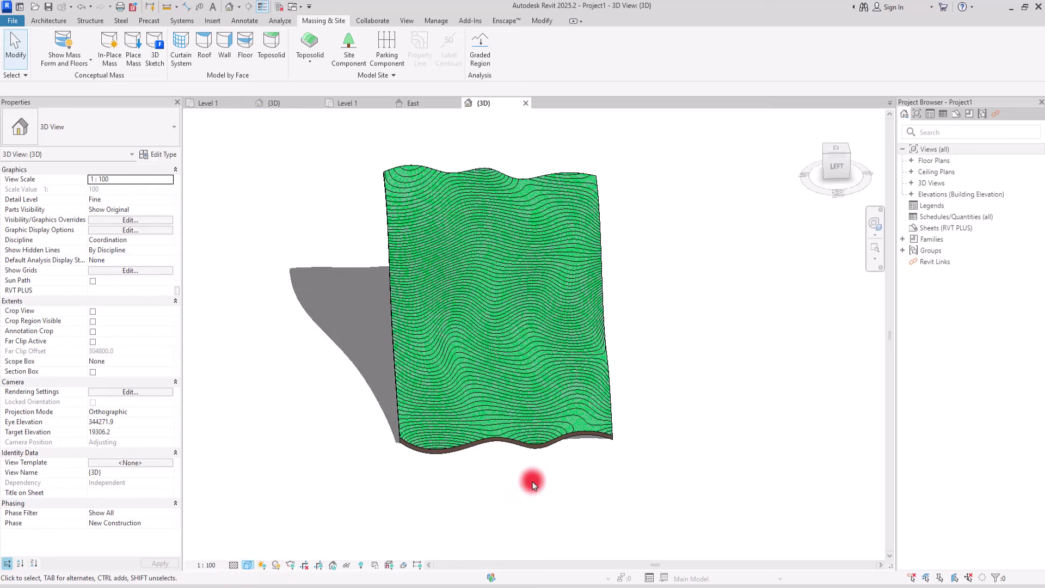
Hide masses so only the green toposolid shows, then return to Family1's East elevation
{"action": "middle_click_drag", "start_coordinate": [533, 484], "coordinate": [483, 272], "text": "shift"}
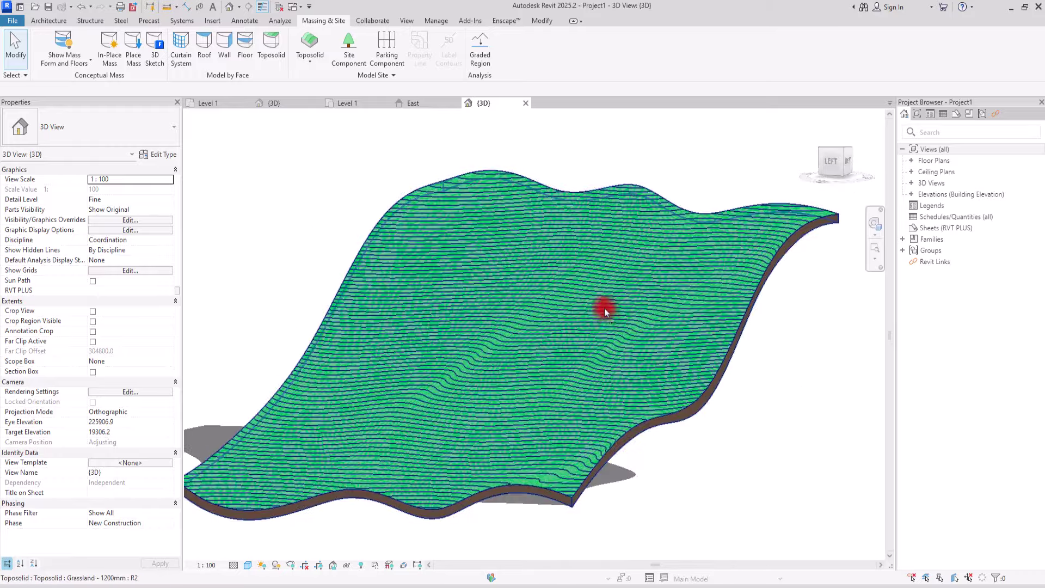
{"action": "scroll", "coordinate": [490, 332], "scroll_direction": "up", "scroll_amount": 6}
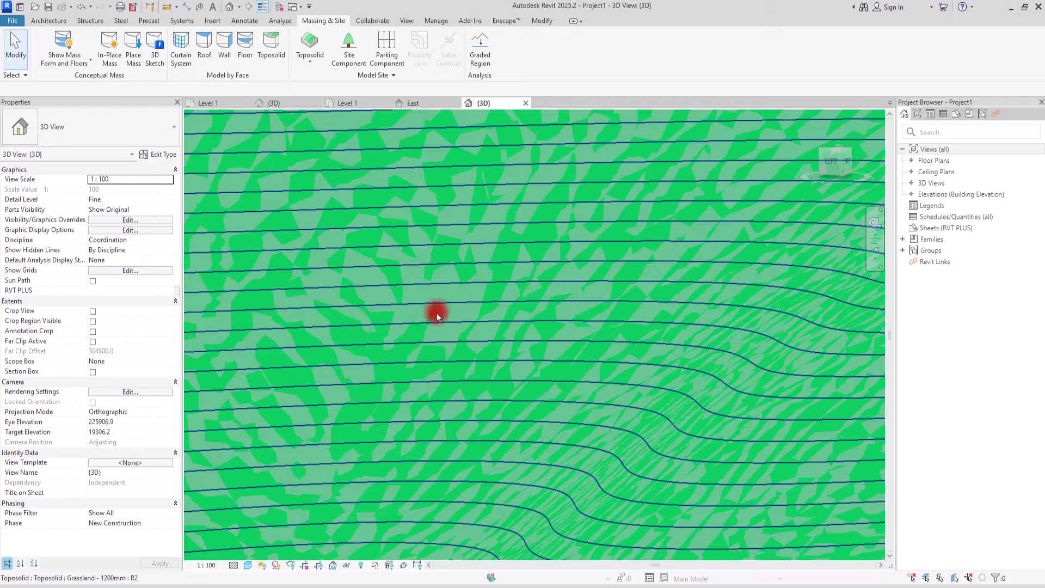
{"action": "middle_click_drag", "start_coordinate": [415, 320], "coordinate": [316, 240], "text": "shift"}
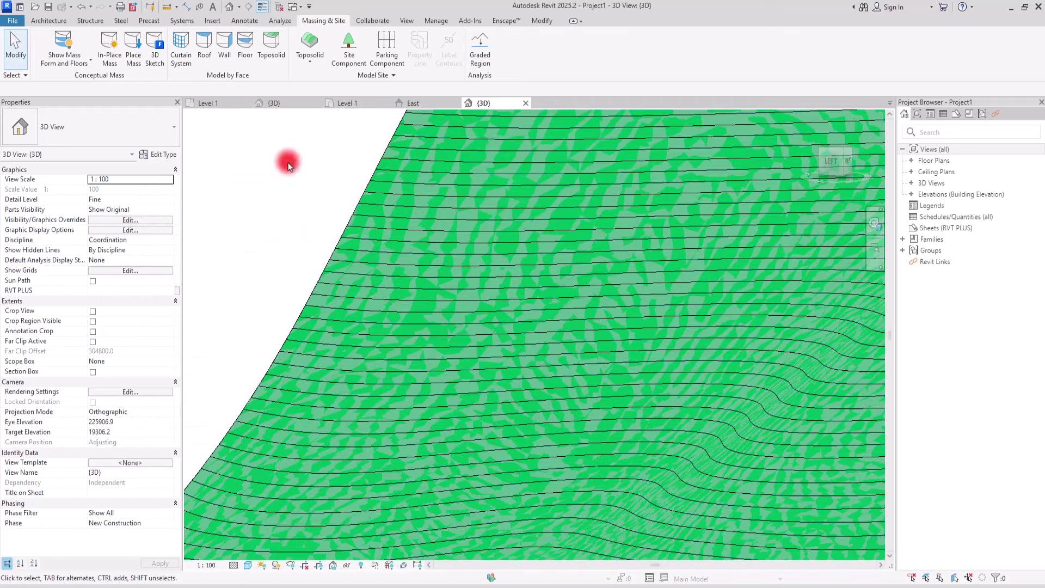
{"action": "left_click", "coordinate": [75, 41]}
{"action": "scroll", "coordinate": [280, 191], "scroll_direction": "down", "scroll_amount": 5}
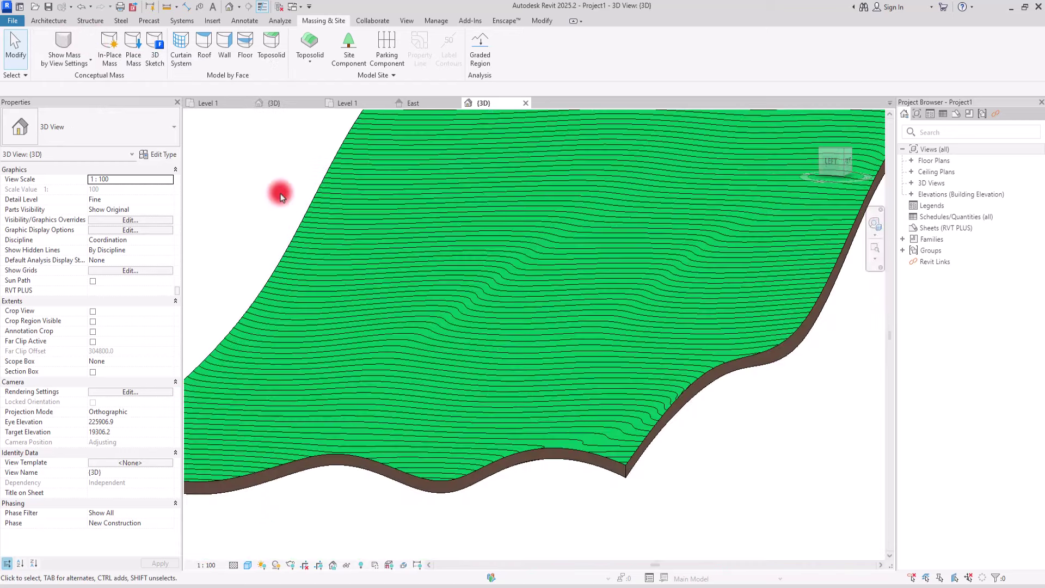
{"action": "middle_click_drag", "start_coordinate": [364, 224], "coordinate": [674, 471]}
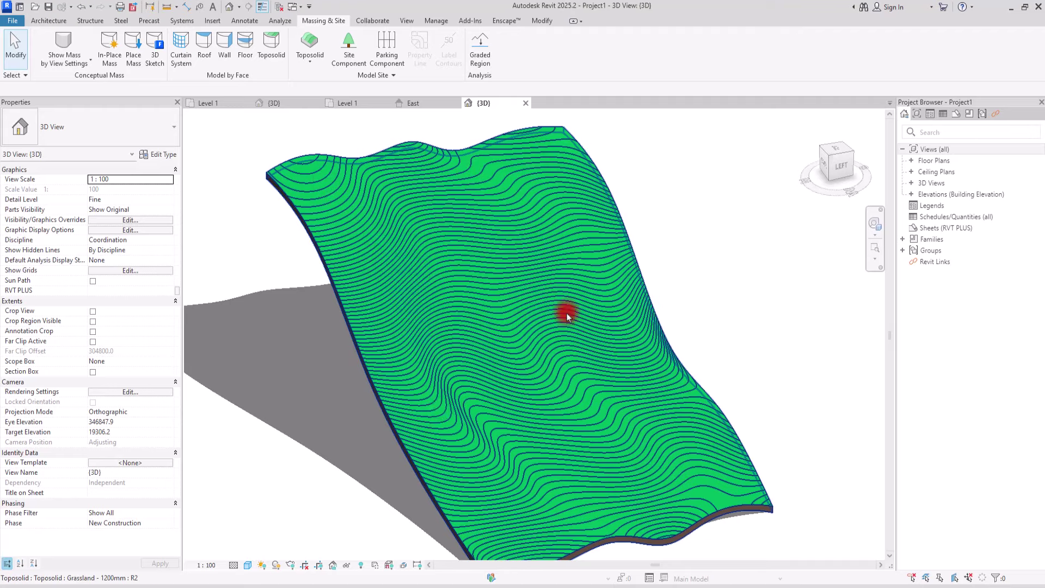
{"action": "middle_click_drag", "start_coordinate": [303, 401], "coordinate": [383, 379], "text": "shift"}
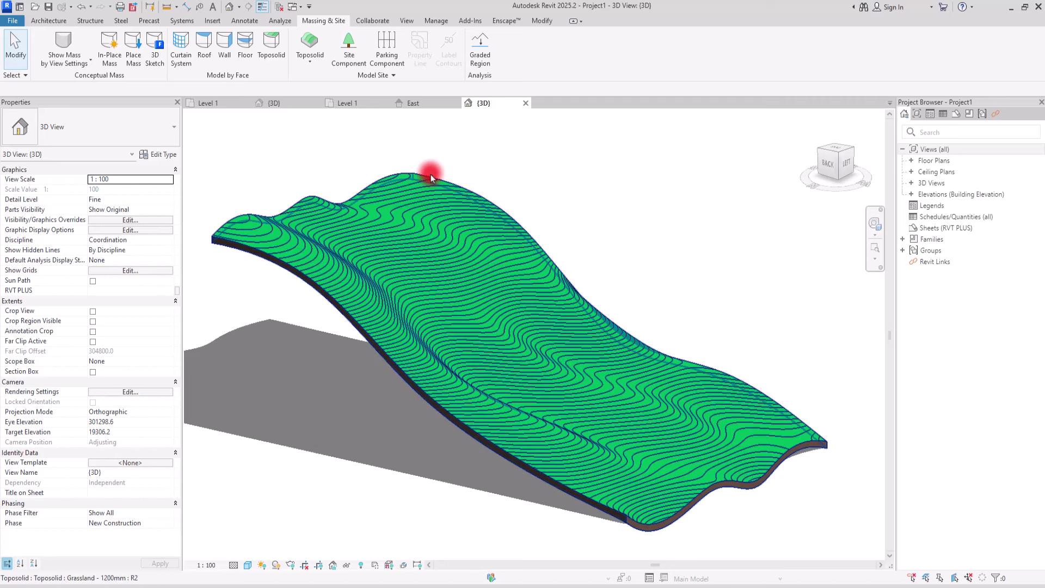
{"action": "left_click", "coordinate": [428, 107]}
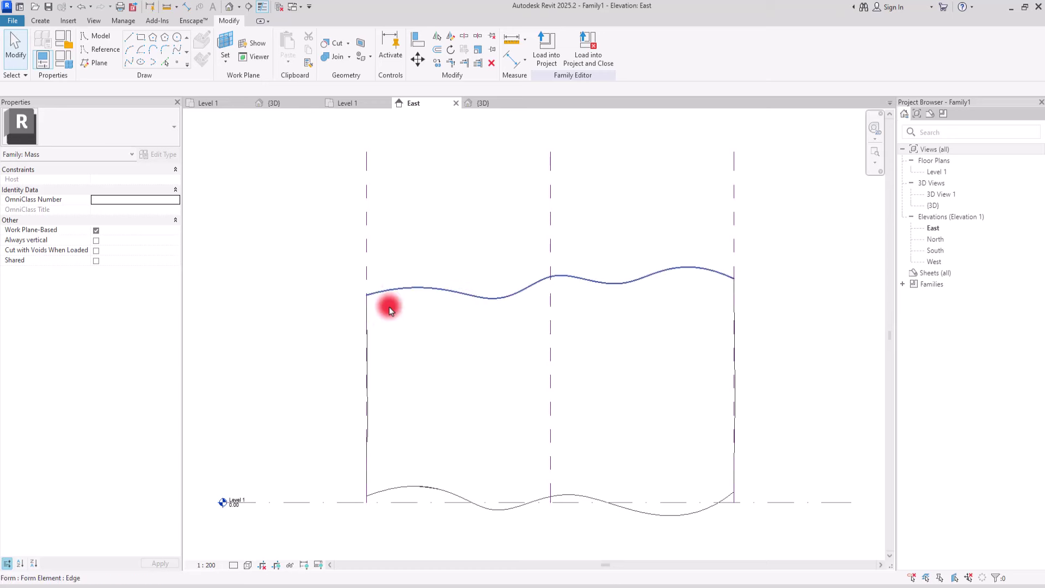
Select the lower-middle wavy profile in the East elevation and enter Edit Profile on its spline
{"action": "left_click", "coordinate": [446, 340]}
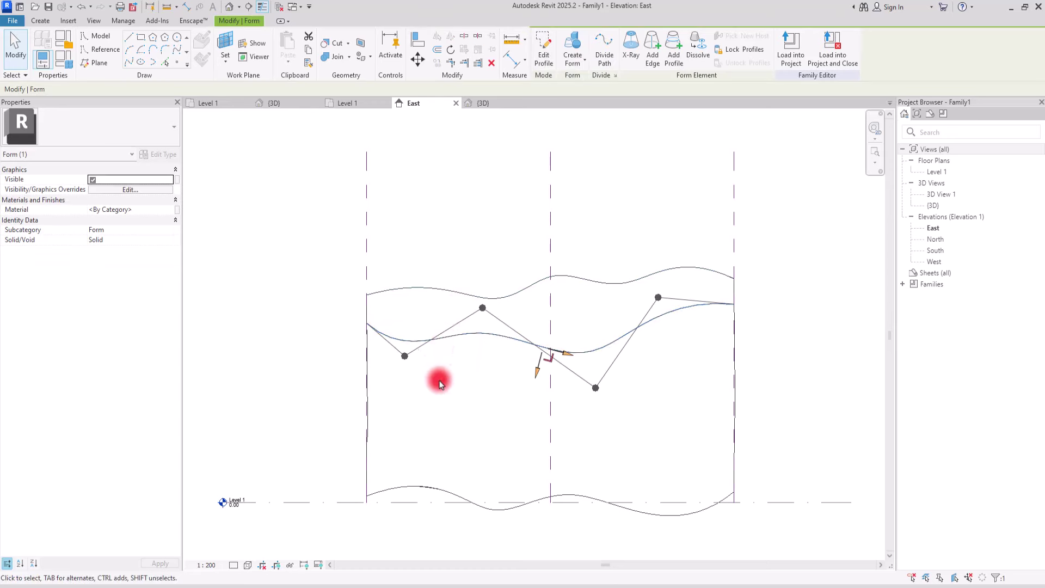
{"action": "left_click", "coordinate": [434, 397]}
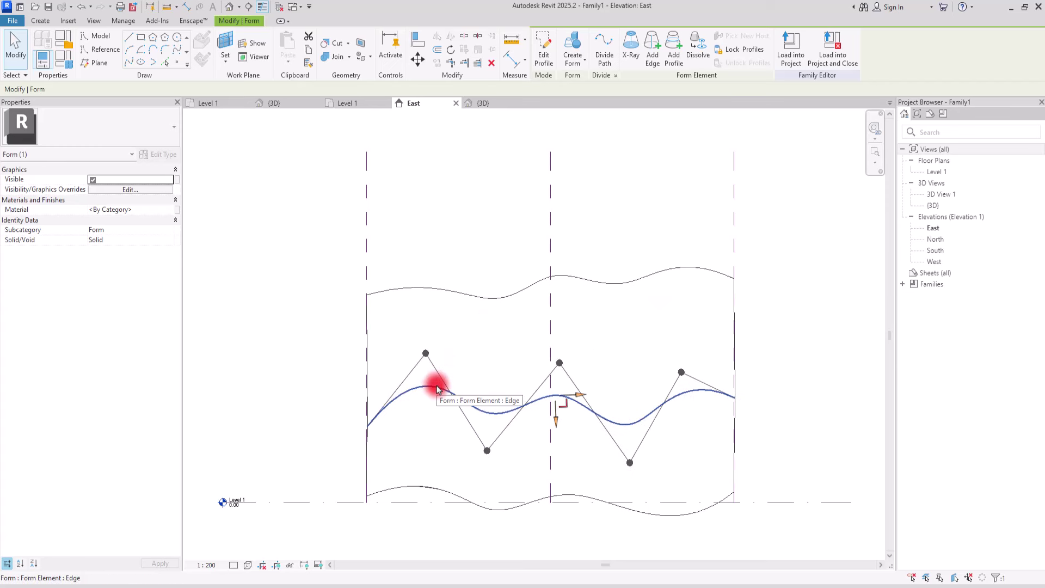
{"action": "left_click", "coordinate": [546, 53]}
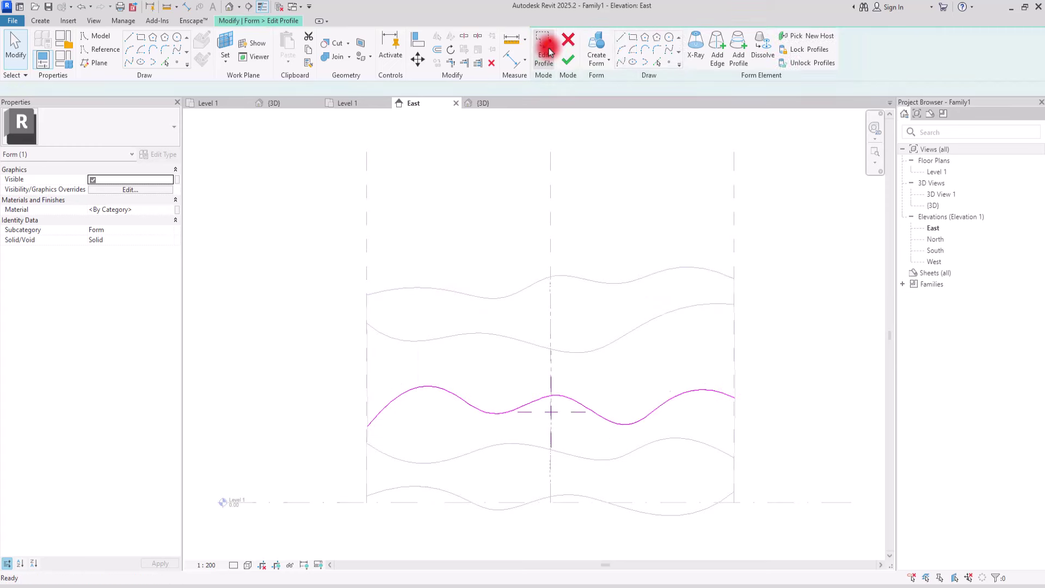
{"action": "left_click", "coordinate": [595, 417]}
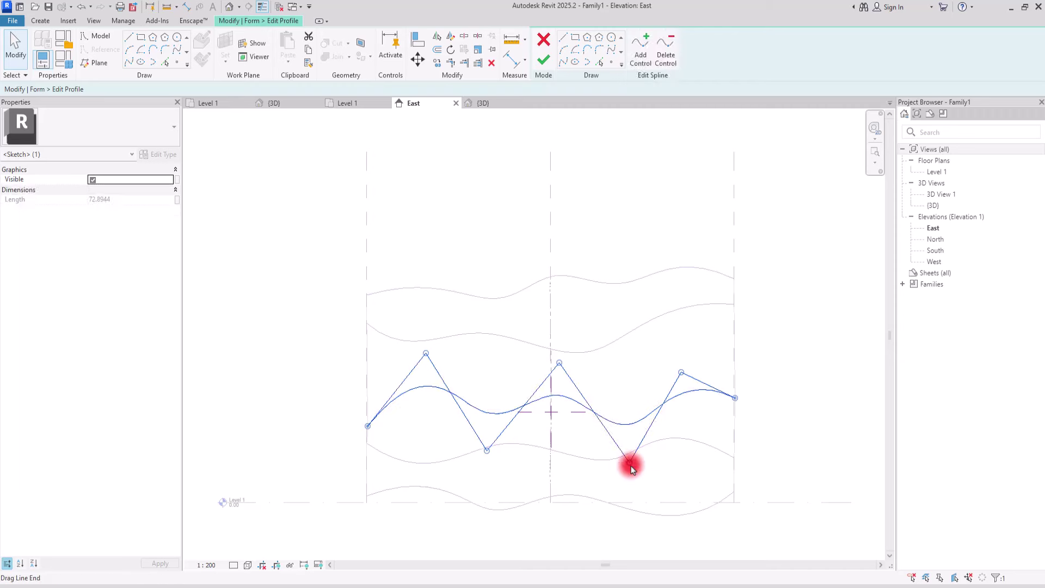
Drag the spline's control points into a tall central peak and finish the profile edit
{"action": "left_click_drag", "start_coordinate": [630, 461], "coordinate": [633, 501]}
{"action": "left_click_drag", "start_coordinate": [559, 363], "coordinate": [559, 292]}
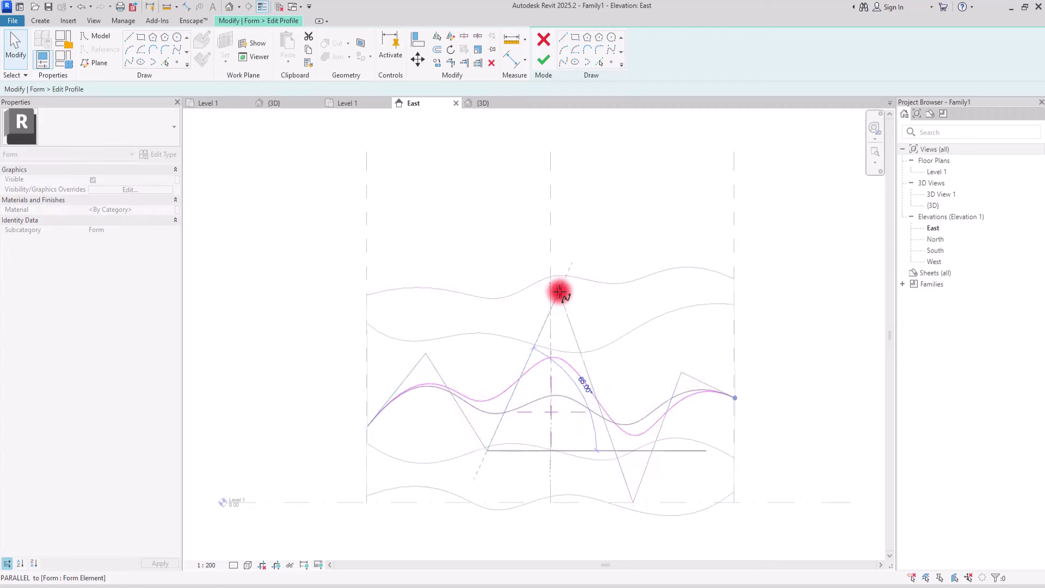
{"action": "left_click_drag", "start_coordinate": [487, 450], "coordinate": [481, 508]}
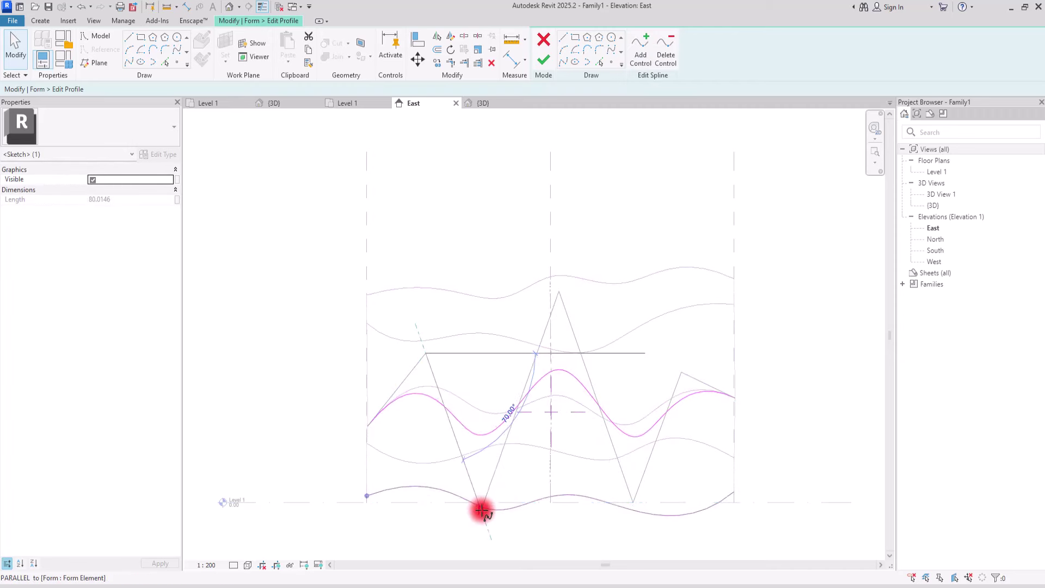
{"action": "left_click_drag", "start_coordinate": [427, 351], "coordinate": [426, 321]}
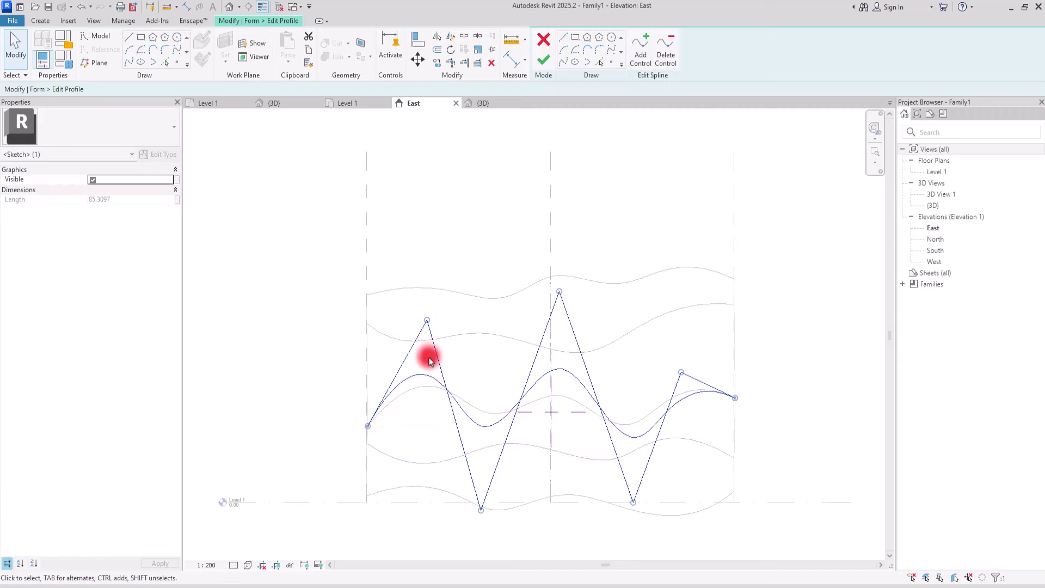
{"action": "left_click_drag", "start_coordinate": [481, 507], "coordinate": [542, 551]}
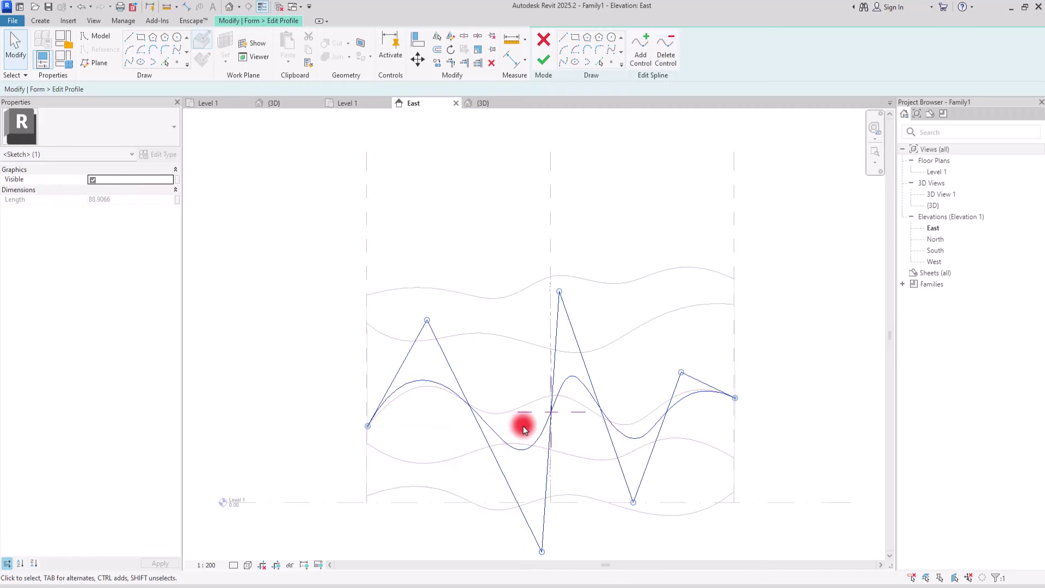
{"action": "left_click_drag", "start_coordinate": [560, 276], "coordinate": [568, 228]}
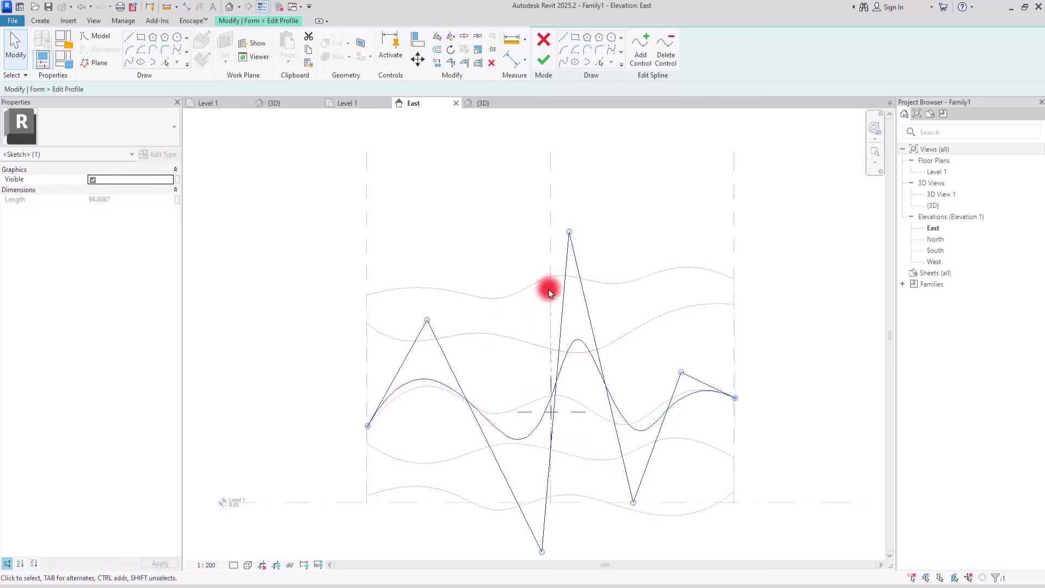
{"action": "left_click_drag", "start_coordinate": [539, 553], "coordinate": [506, 543]}
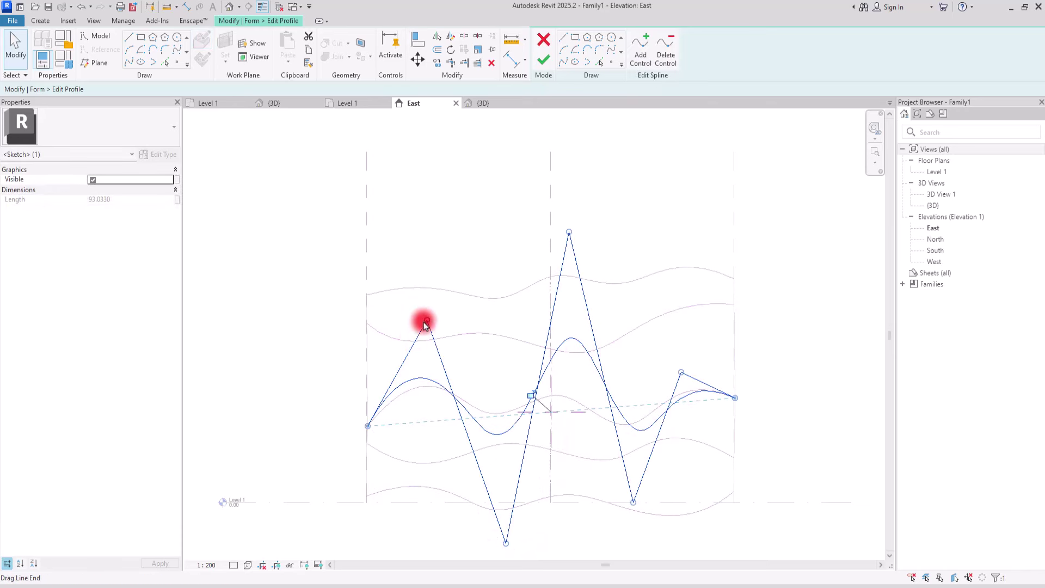
{"action": "left_click_drag", "start_coordinate": [425, 322], "coordinate": [399, 356]}
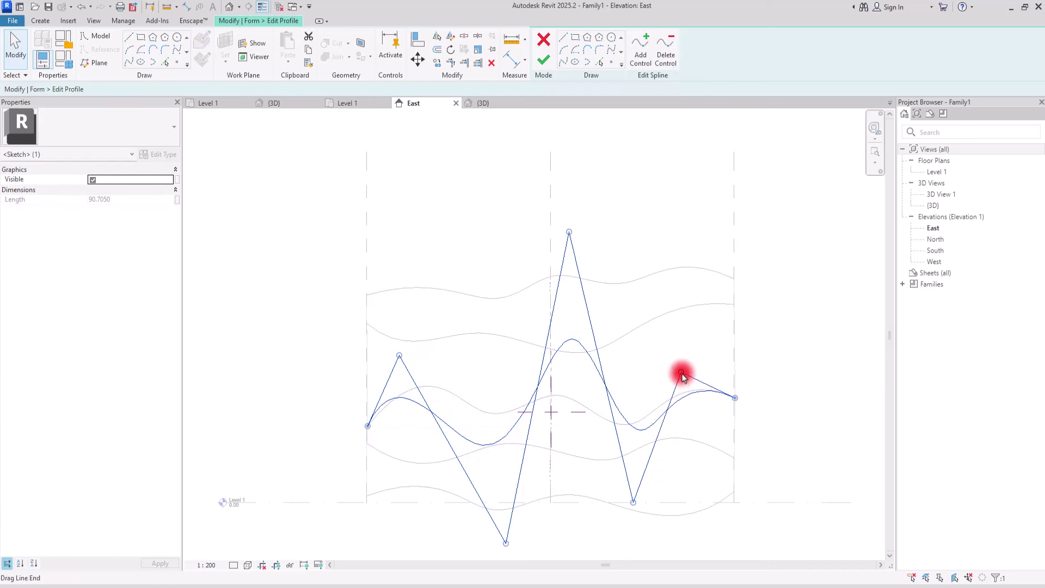
{"action": "left_click_drag", "start_coordinate": [681, 372], "coordinate": [691, 353]}
{"action": "left_click", "coordinate": [501, 186]}
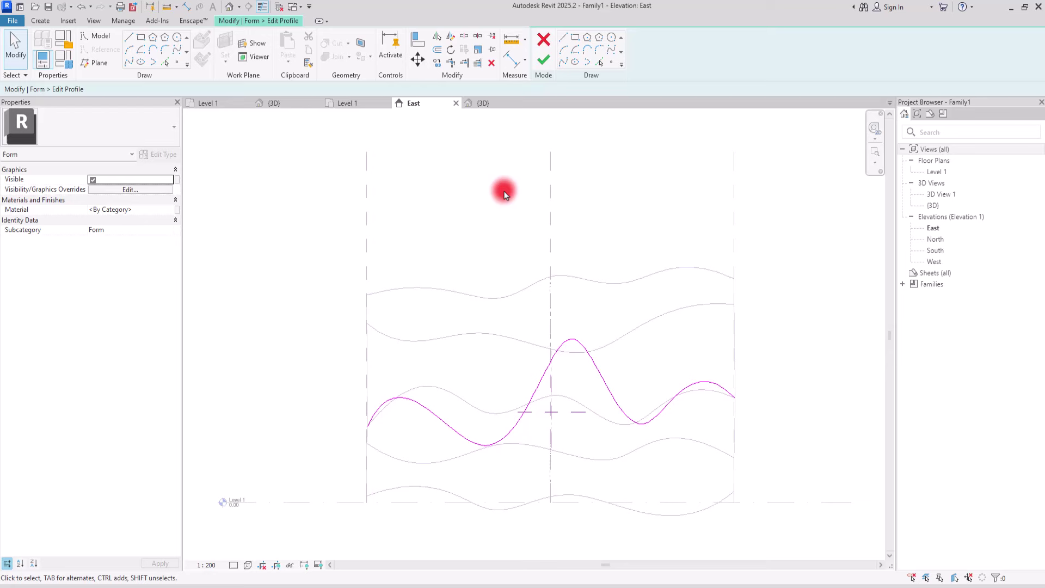
{"action": "left_click", "coordinate": [544, 59]}
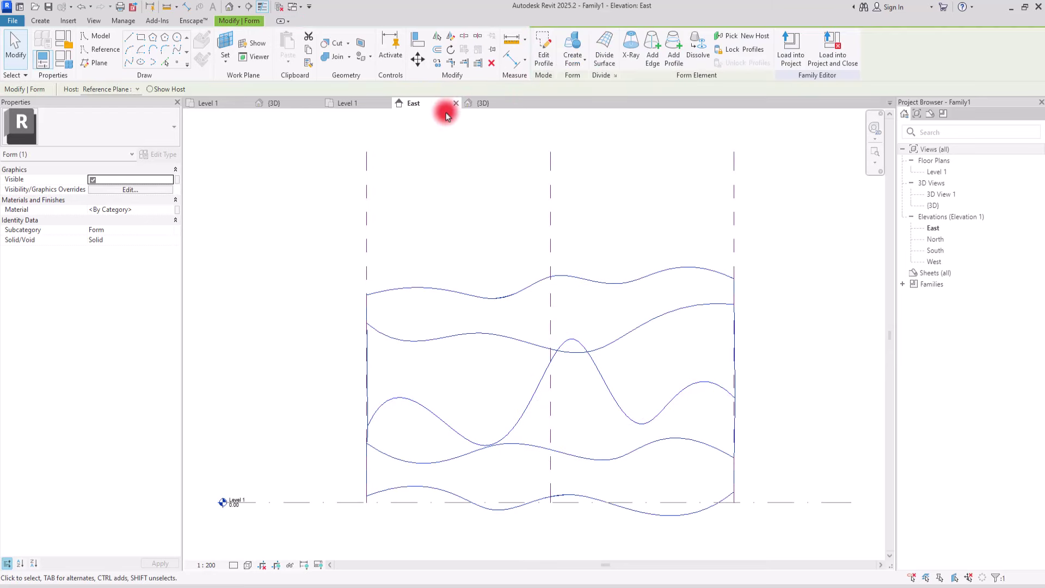
Orbit the reshaped form in 3D, then pick the upper-middle profile edge in East elevation
{"action": "left_click", "coordinate": [268, 105]}
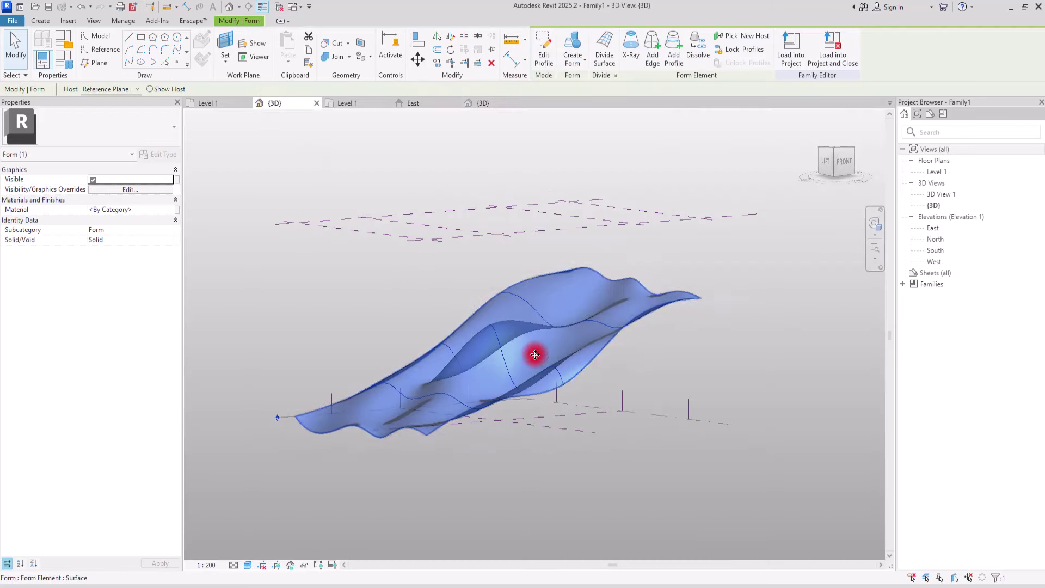
{"action": "middle_click_drag", "start_coordinate": [535, 355], "coordinate": [658, 280], "text": "shift"}
{"action": "left_click", "coordinate": [714, 320]}
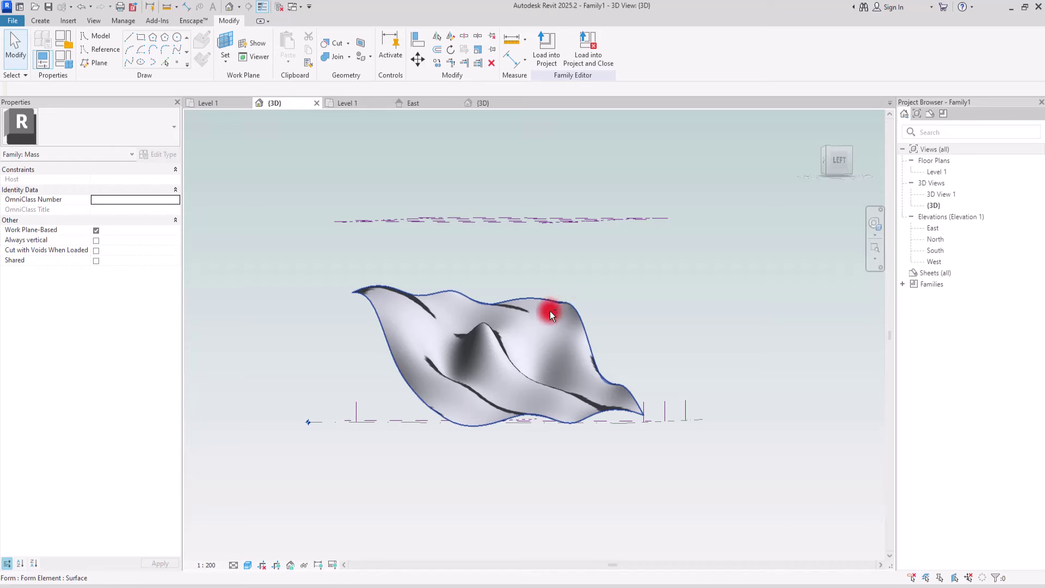
{"action": "middle_click_drag", "start_coordinate": [550, 311], "coordinate": [530, 385], "text": "shift"}
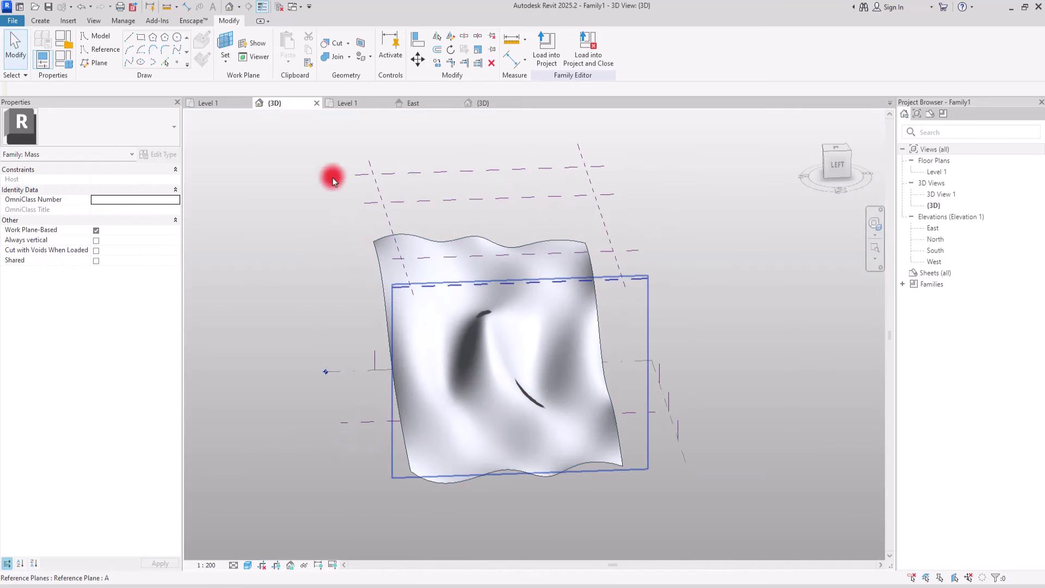
{"action": "left_click", "coordinate": [415, 103]}
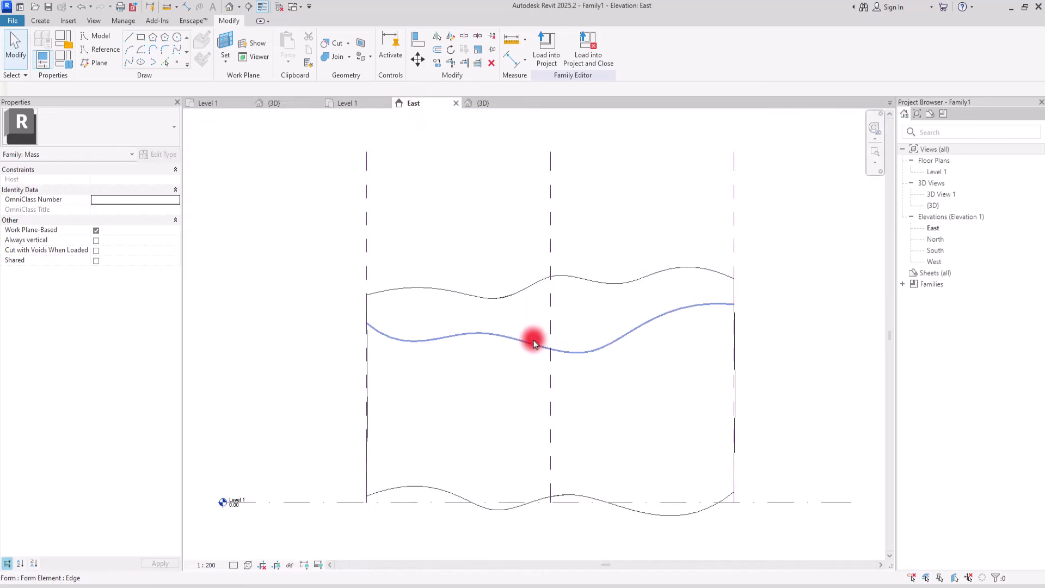
{"action": "left_click", "coordinate": [532, 343]}
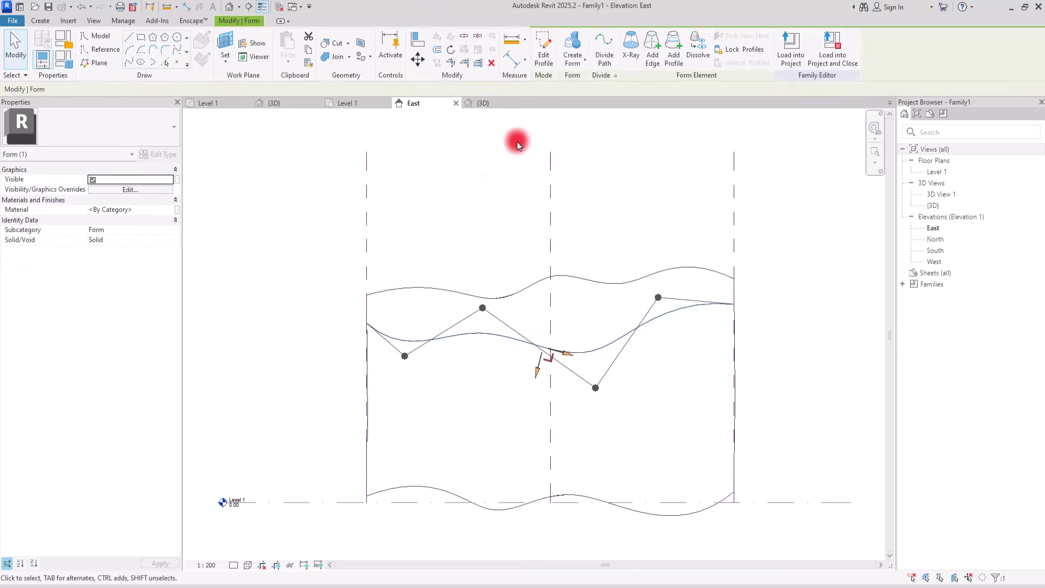
Flatten the upper-middle profile into a gentler wave by moving two spline points, then view it in 3D
{"action": "left_click", "coordinate": [543, 52]}
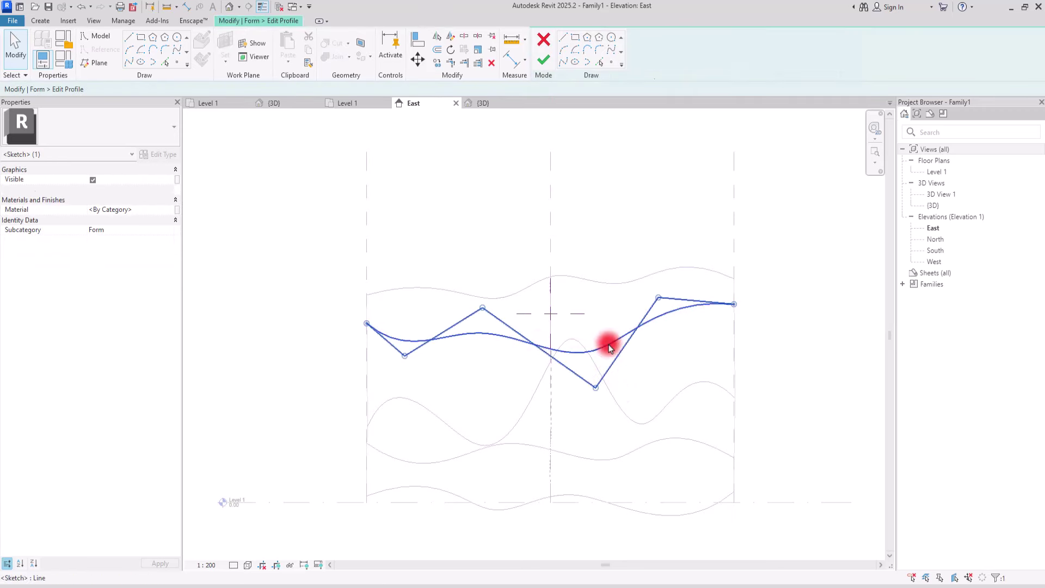
{"action": "left_click", "coordinate": [609, 348]}
{"action": "left_click_drag", "start_coordinate": [596, 387], "coordinate": [577, 331]}
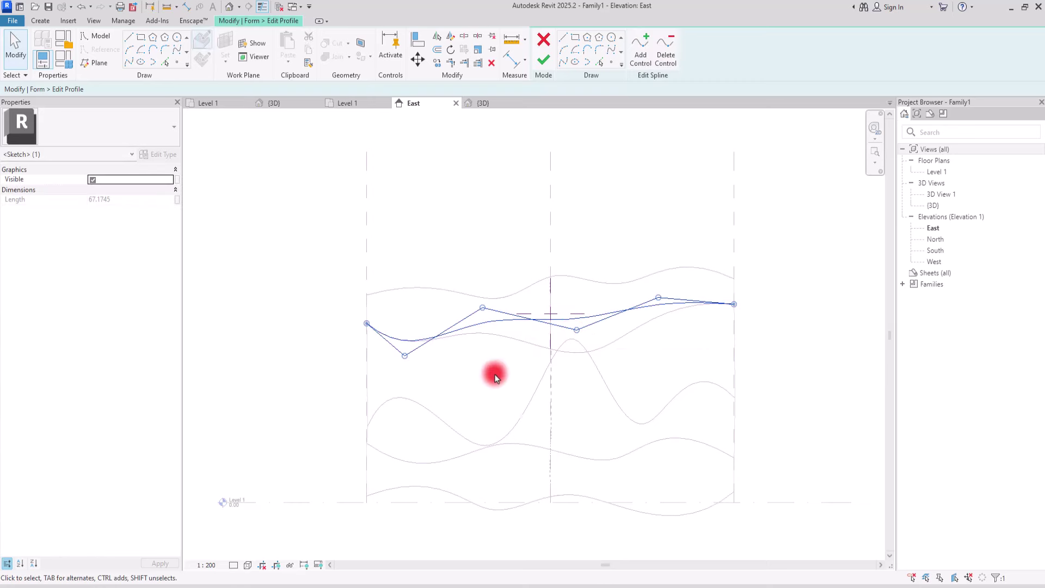
{"action": "left_click_drag", "start_coordinate": [482, 309], "coordinate": [472, 338]}
{"action": "left_click", "coordinate": [543, 60]}
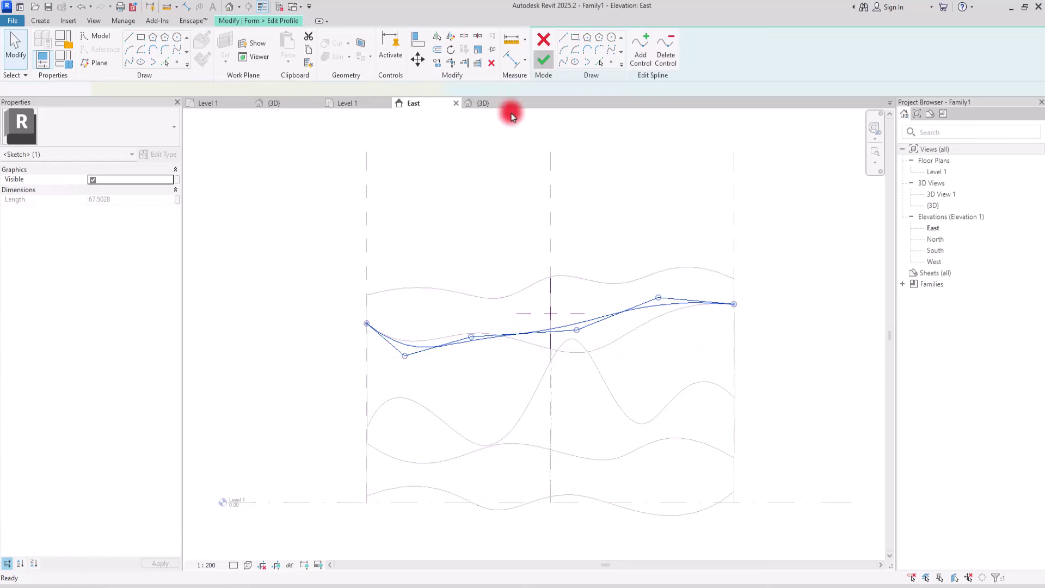
{"action": "left_click", "coordinate": [280, 103]}
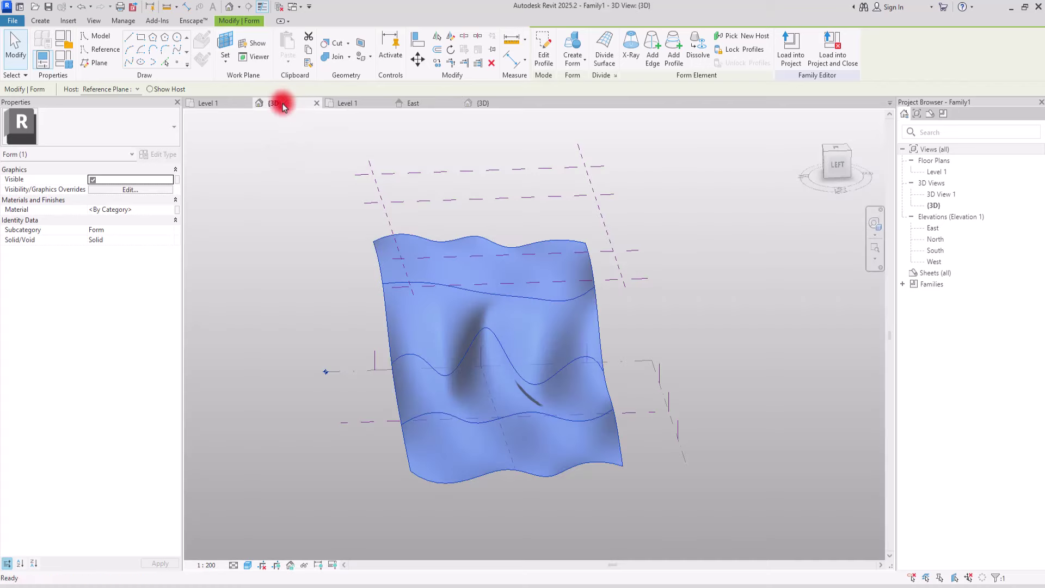
Load the edited mass into Project1, overwriting the existing version and its parameter values
{"action": "left_click", "coordinate": [248, 309]}
{"action": "middle_click_drag", "start_coordinate": [467, 369], "coordinate": [479, 305], "text": "shift"}
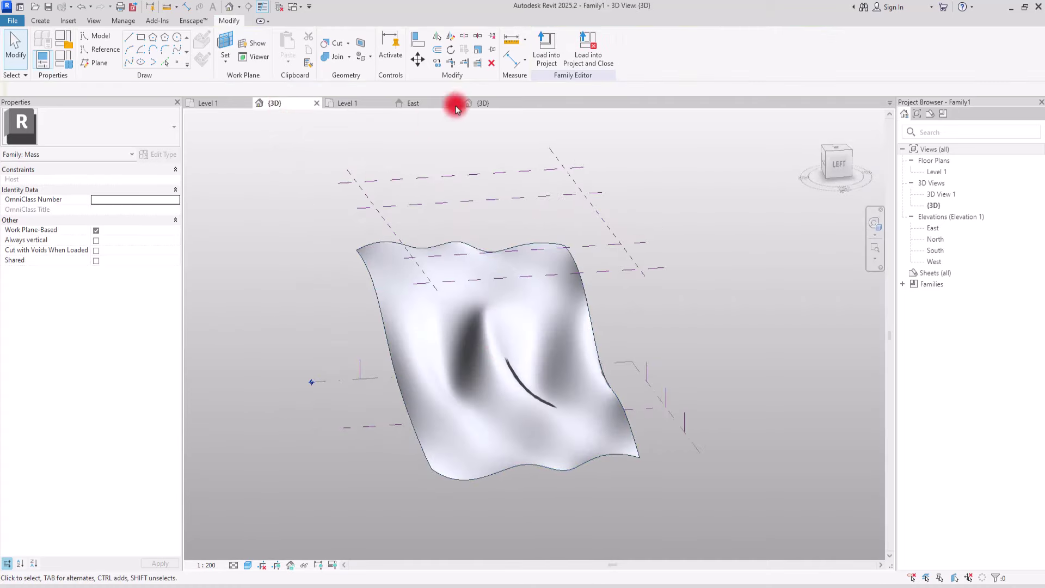
{"action": "left_click", "coordinate": [547, 50]}
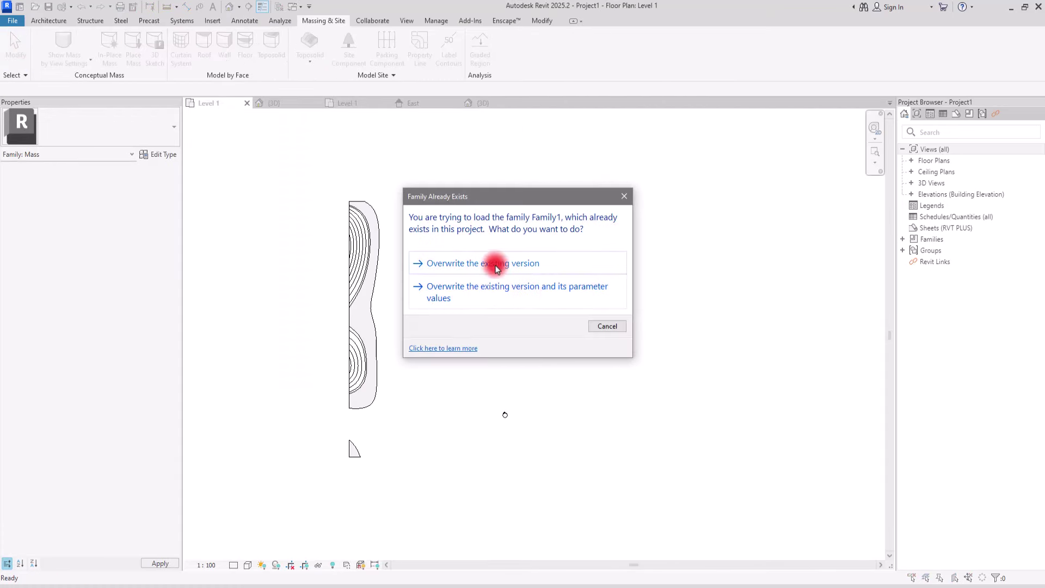
{"action": "left_click", "coordinate": [489, 287]}
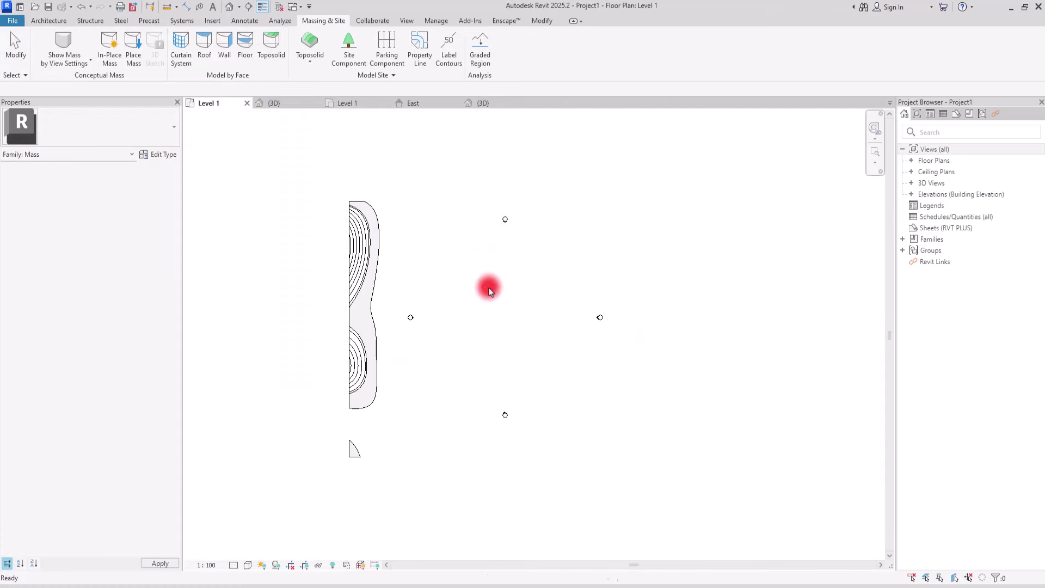
Show the mass form and floors in the project's 3D view around the toposolid
{"action": "left_click", "coordinate": [485, 104]}
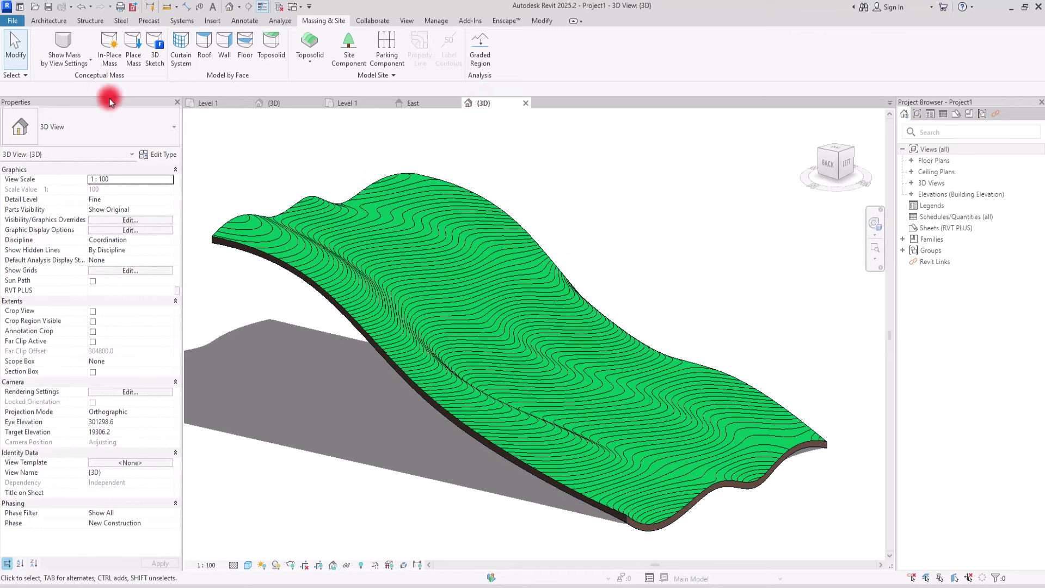
{"action": "left_click", "coordinate": [61, 46]}
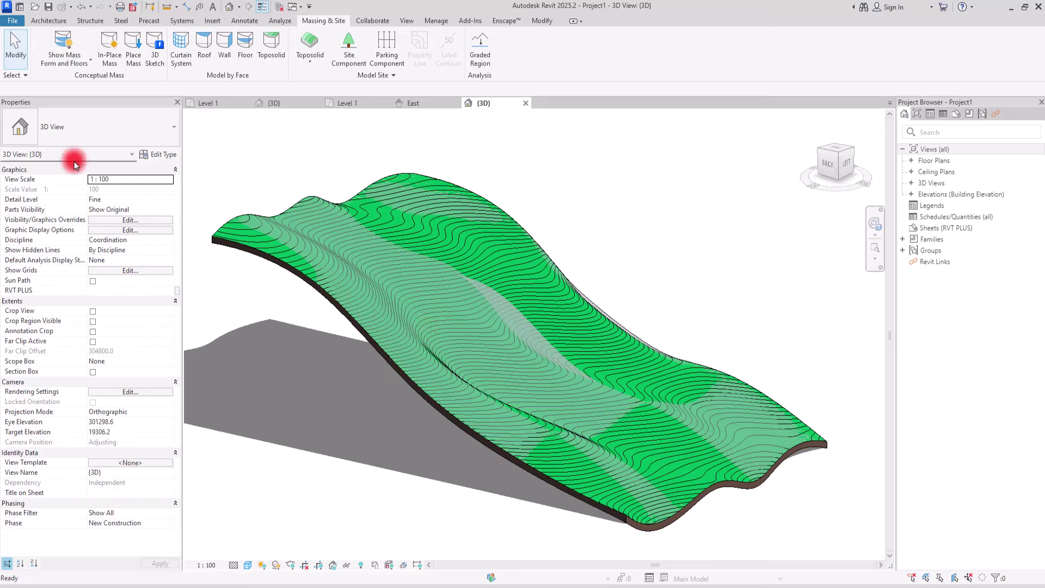
{"action": "middle_click_drag", "start_coordinate": [447, 426], "coordinate": [454, 376], "text": "shift"}
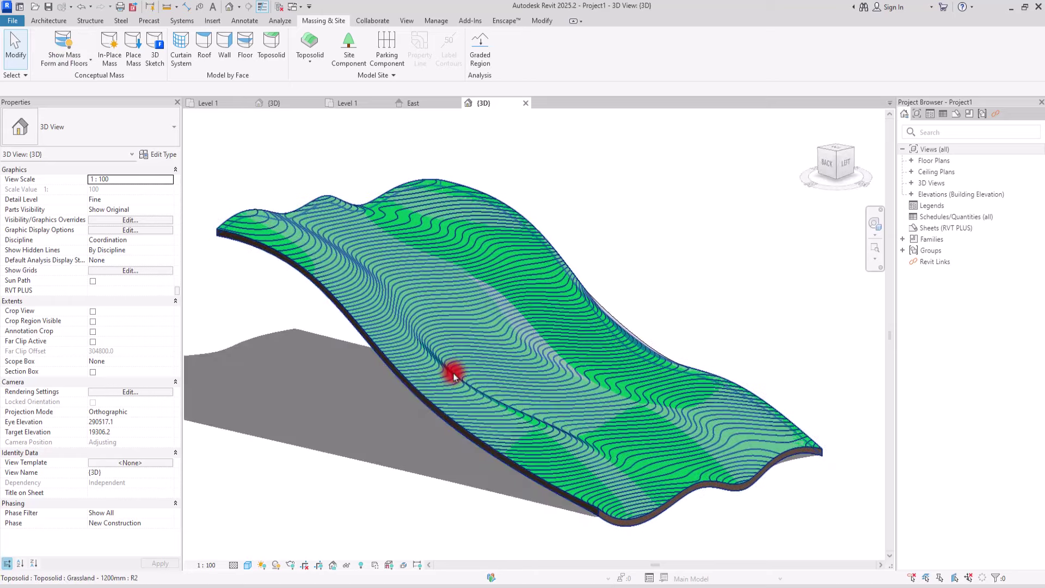
Delete the old toposolid and create a new Grassland toposolid by face from the reshaped mass surface
{"action": "left_click", "coordinate": [389, 370]}
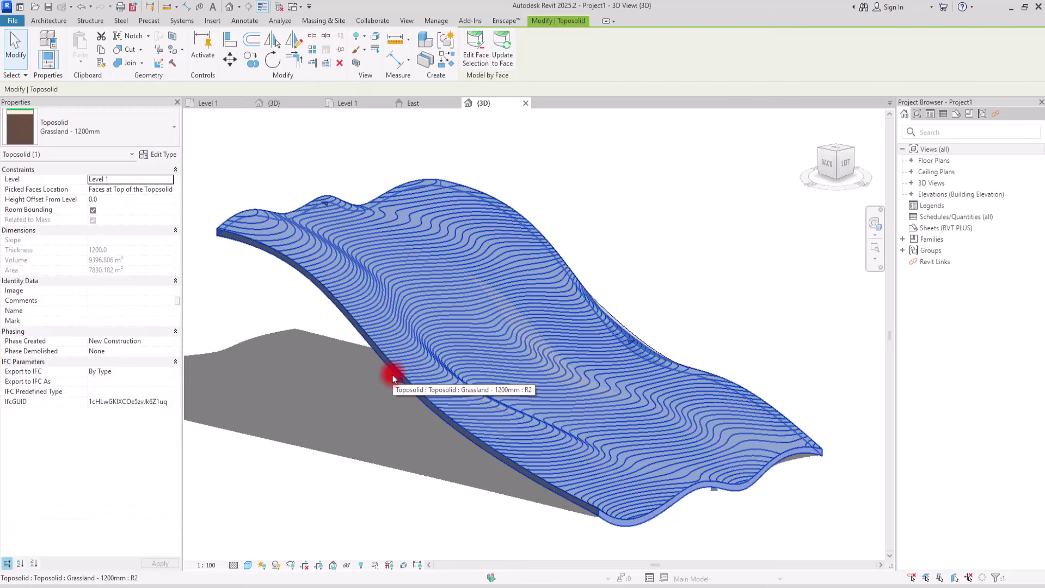
{"action": "key", "text": "Delete"}
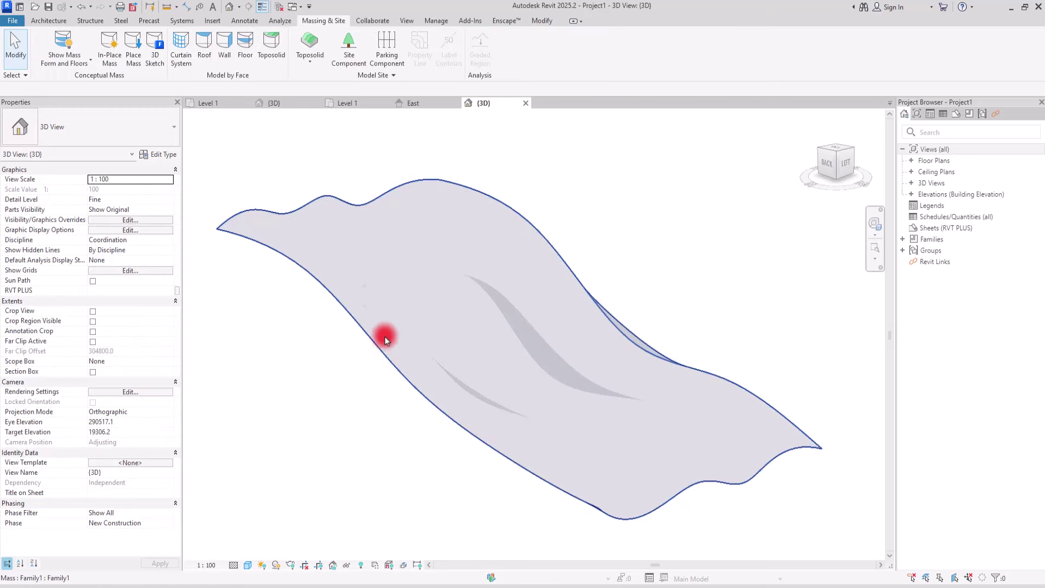
{"action": "left_click", "coordinate": [271, 41]}
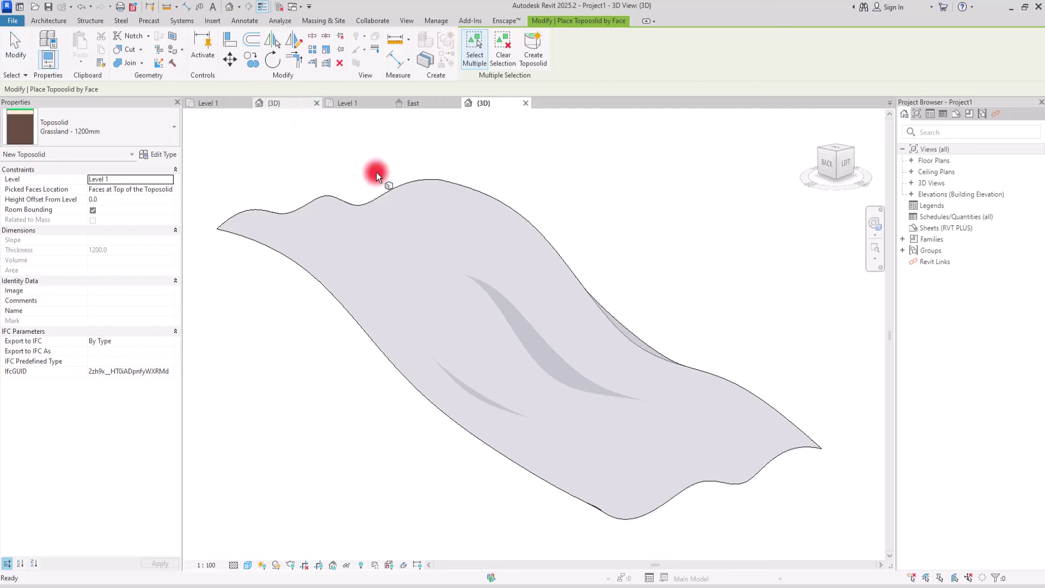
{"action": "left_click", "coordinate": [483, 199]}
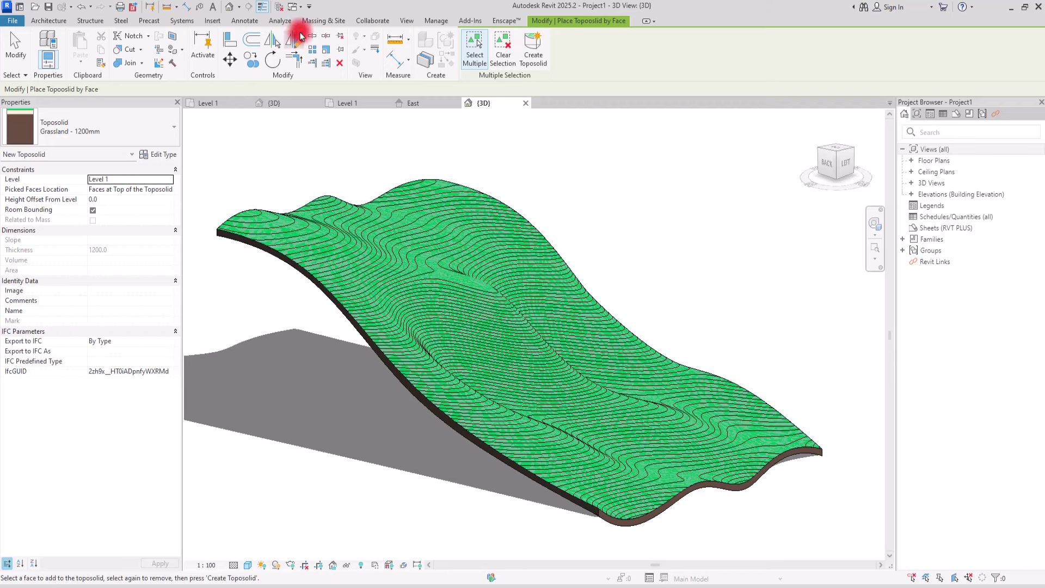
{"action": "left_click", "coordinate": [321, 22]}
{"action": "left_click", "coordinate": [61, 51]}
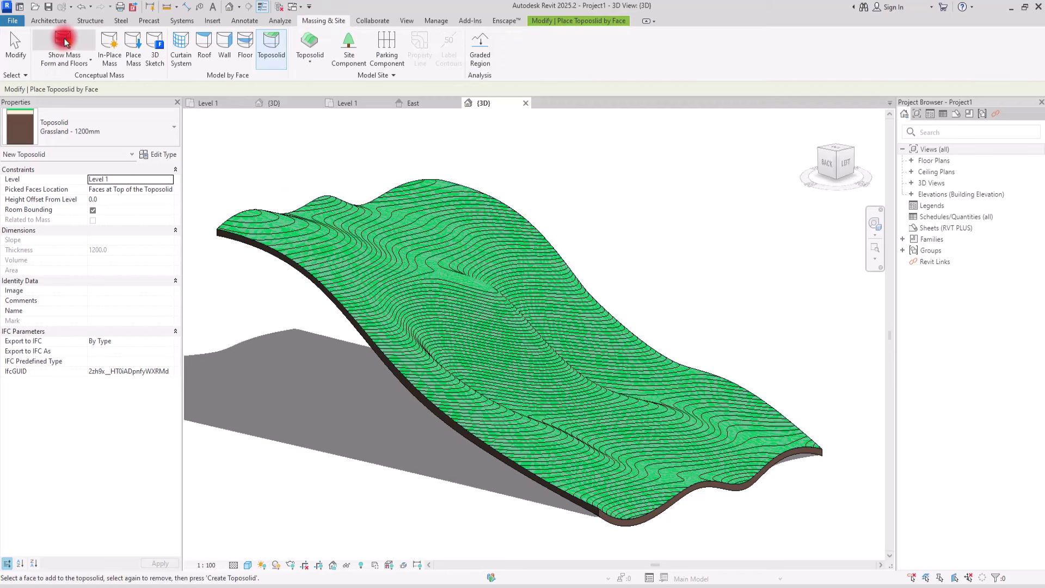
Orbit and zoom around the new toposolid to inspect its contours and brown edge
{"action": "middle_click_drag", "start_coordinate": [645, 312], "coordinate": [537, 309], "text": "shift"}
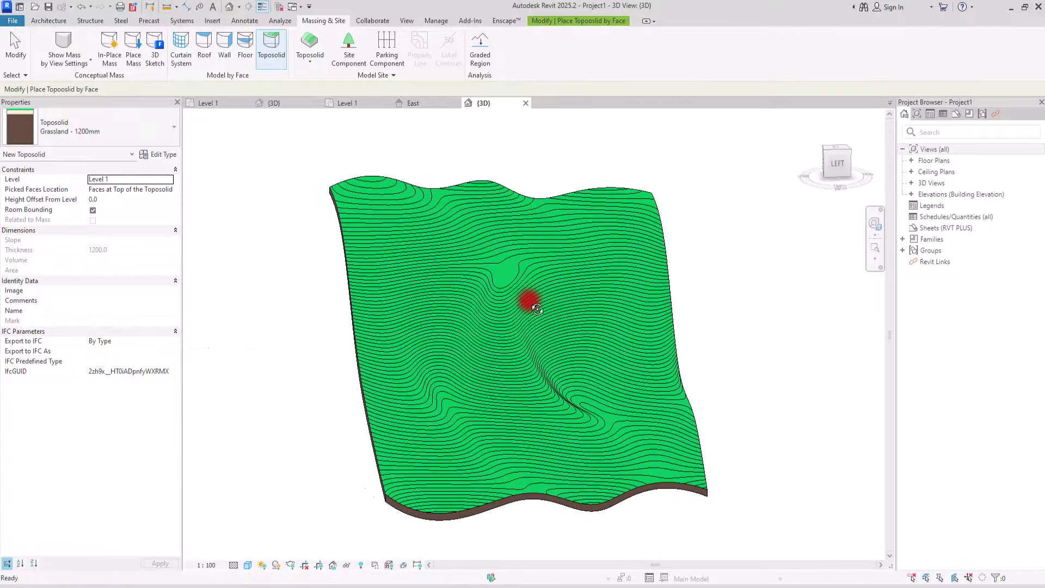
{"action": "middle_click_drag", "start_coordinate": [764, 320], "coordinate": [563, 426], "text": "shift"}
{"action": "scroll", "coordinate": [590, 309], "scroll_direction": "down", "scroll_amount": 3}
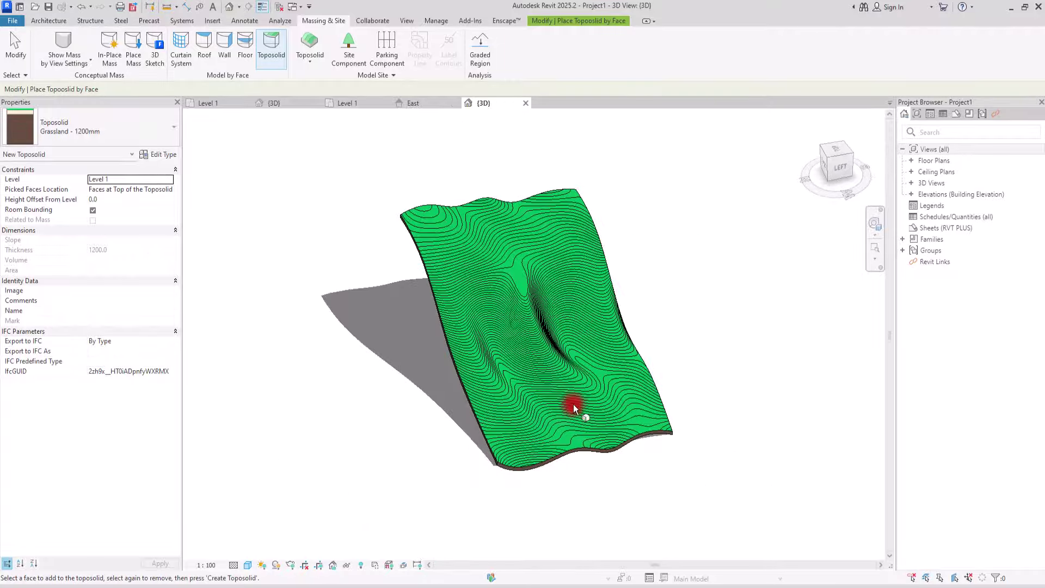
{"action": "middle_click_drag", "start_coordinate": [687, 422], "coordinate": [497, 415], "text": "shift"}
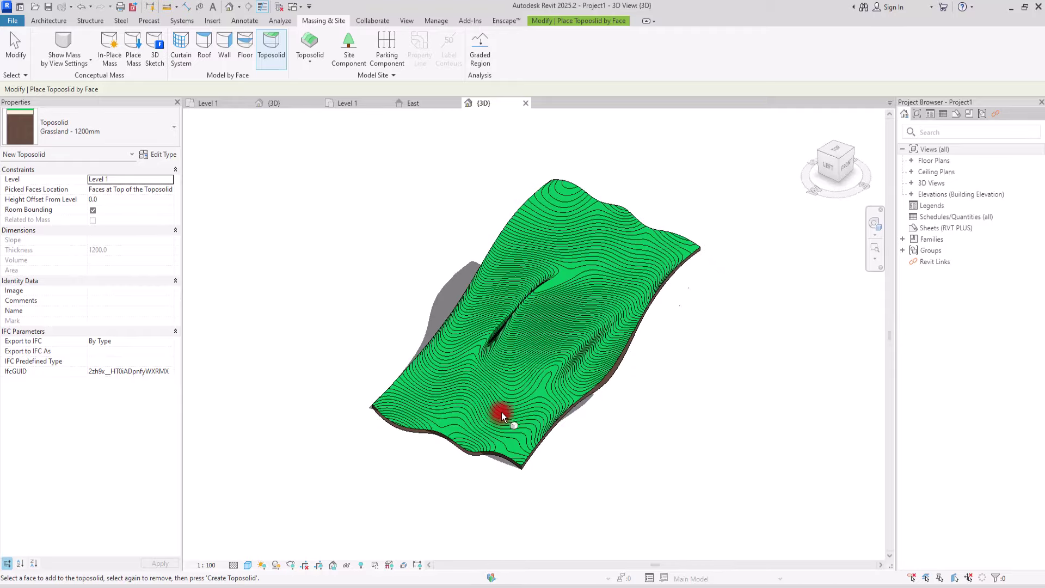
{"action": "scroll", "coordinate": [565, 373], "scroll_direction": "up", "scroll_amount": 6}
{"action": "middle_click_drag", "start_coordinate": [609, 416], "coordinate": [292, 121], "text": "shift"}
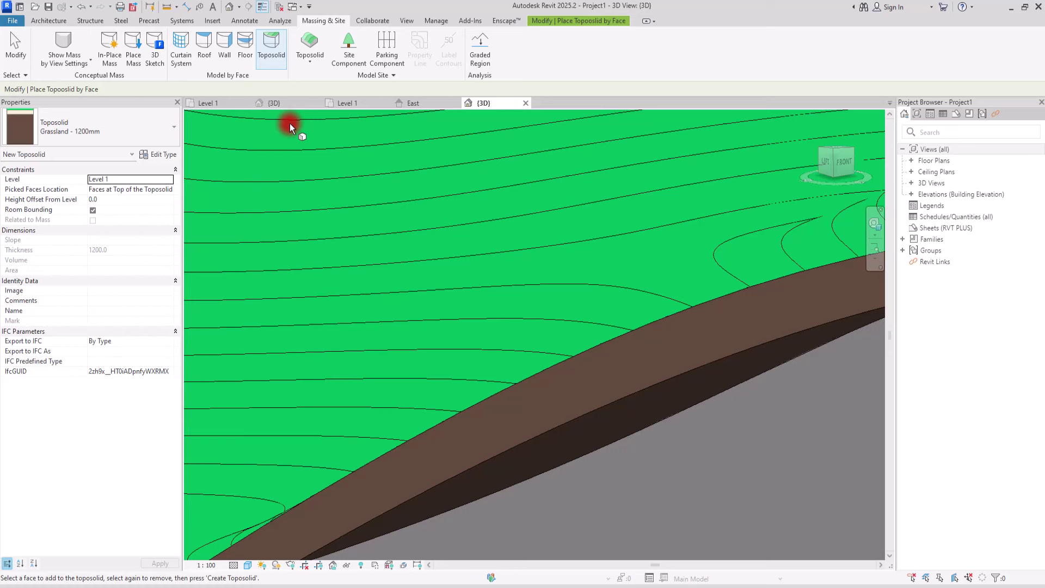
Turn off Thin Lines so contours show at true thickness, then exit Place Toposolid by Face
{"action": "left_click", "coordinate": [262, 10]}
{"action": "left_click", "coordinate": [491, 373]}
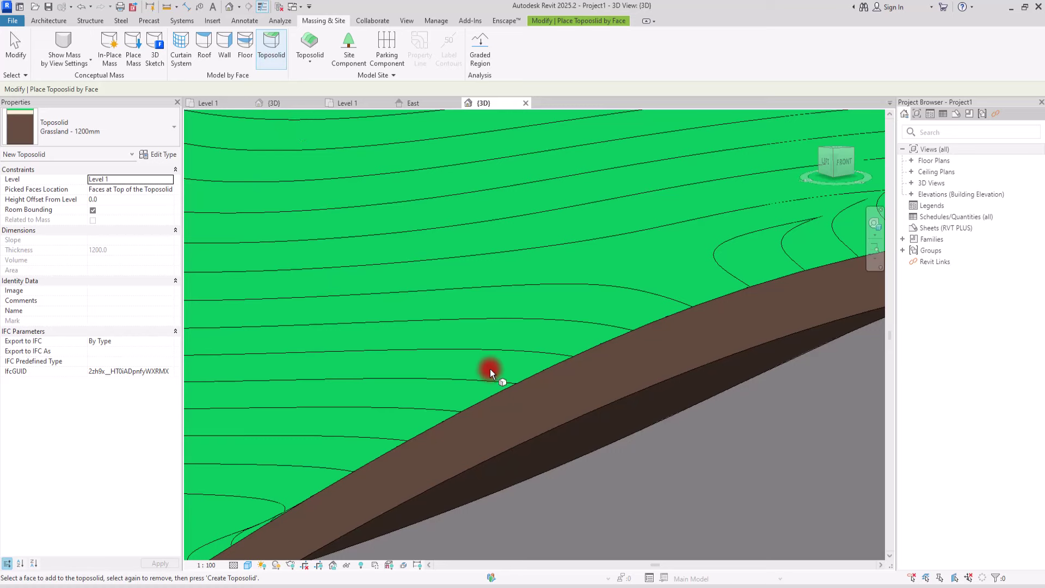
{"action": "left_click", "coordinate": [260, 10]}
{"action": "left_click", "coordinate": [654, 480]}
{"action": "scroll", "coordinate": [468, 303], "scroll_direction": "up", "scroll_amount": 2}
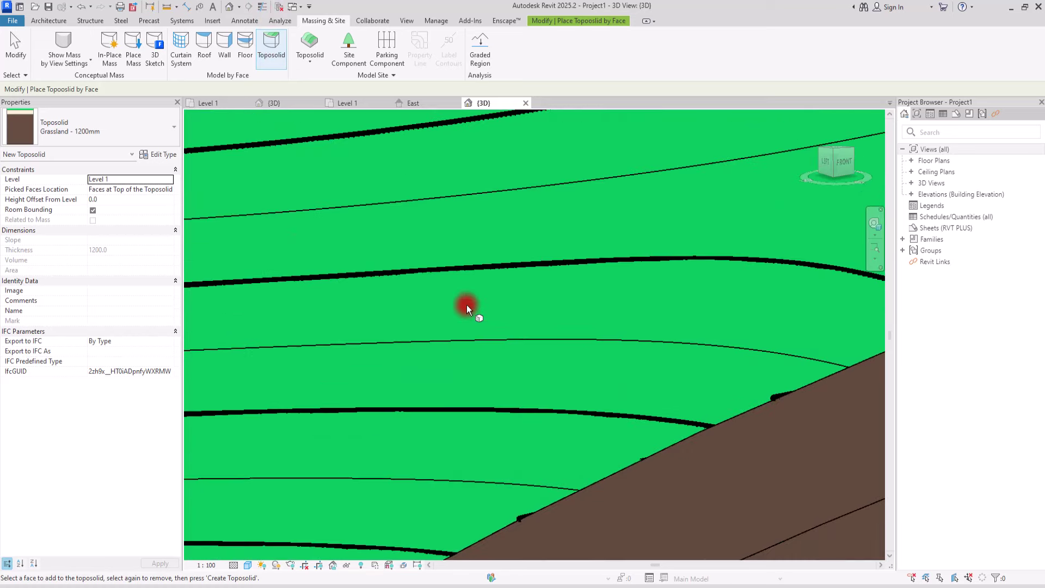
{"action": "middle_click_drag", "start_coordinate": [466, 305], "coordinate": [551, 270], "text": "shift"}
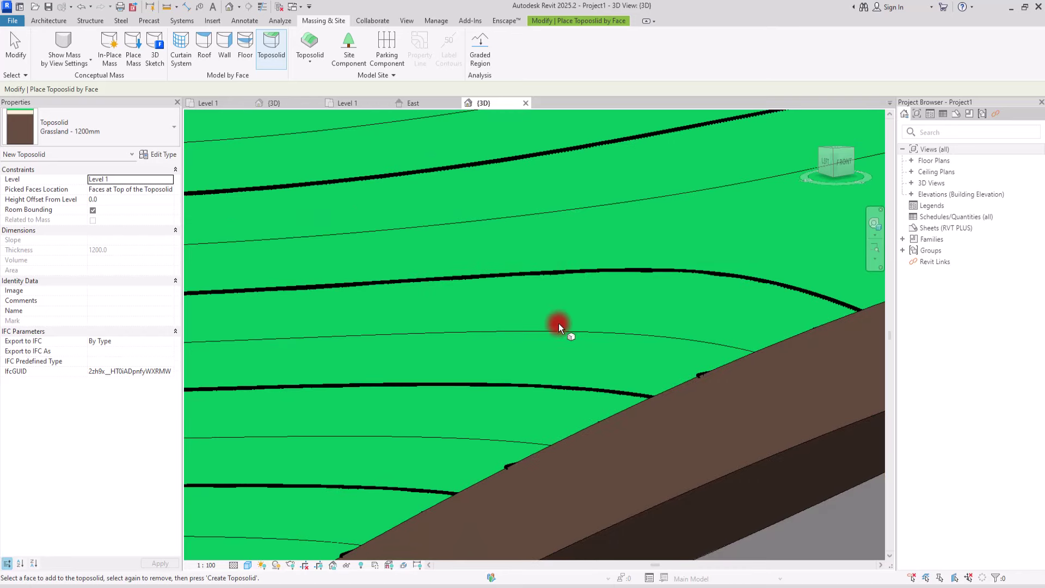
{"action": "scroll", "coordinate": [648, 363], "scroll_direction": "down", "scroll_amount": 6}
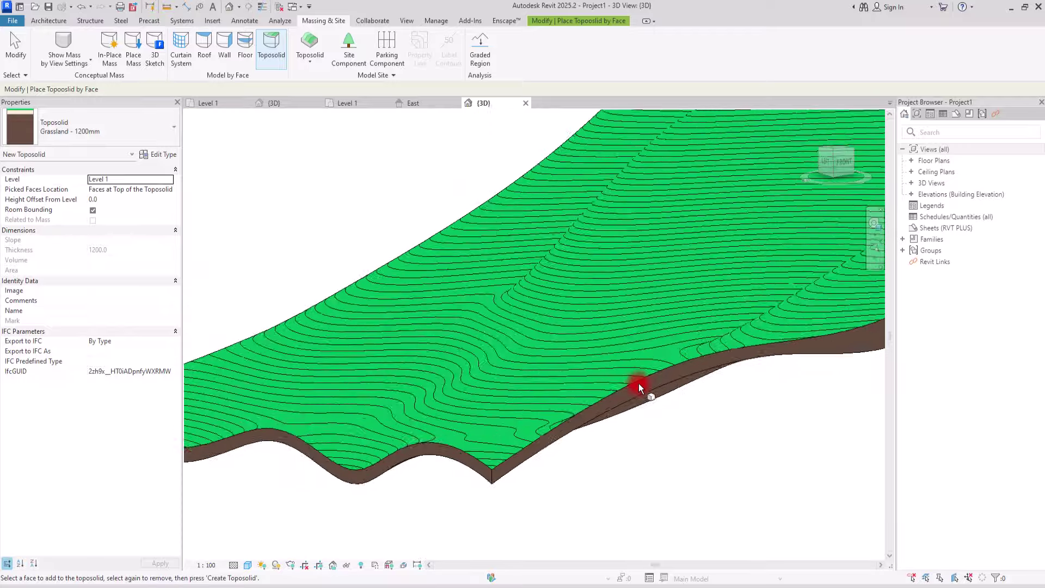
{"action": "scroll", "coordinate": [623, 347], "scroll_direction": "up", "scroll_amount": 3}
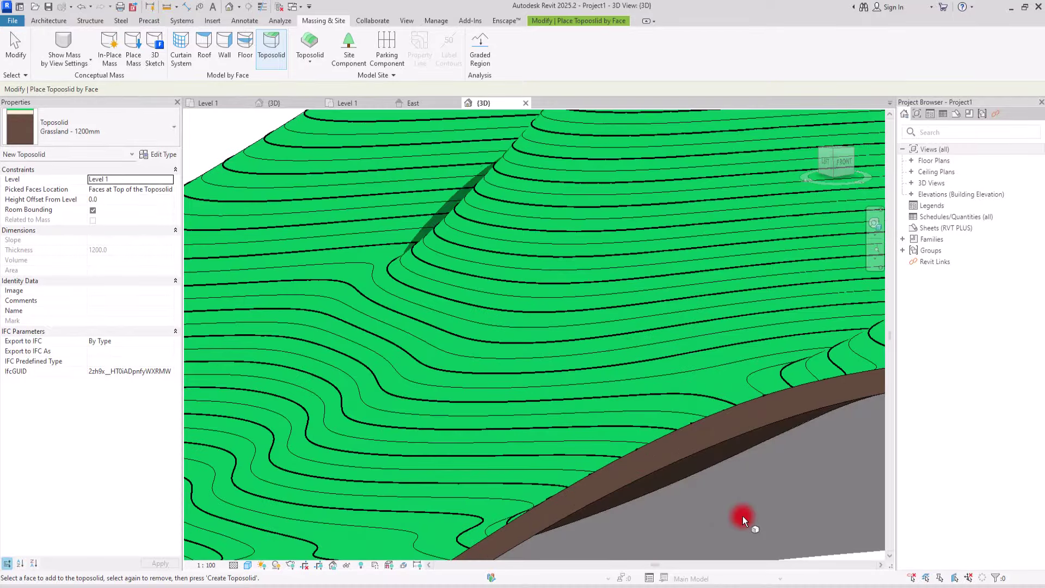
{"action": "key", "text": "Escape"}
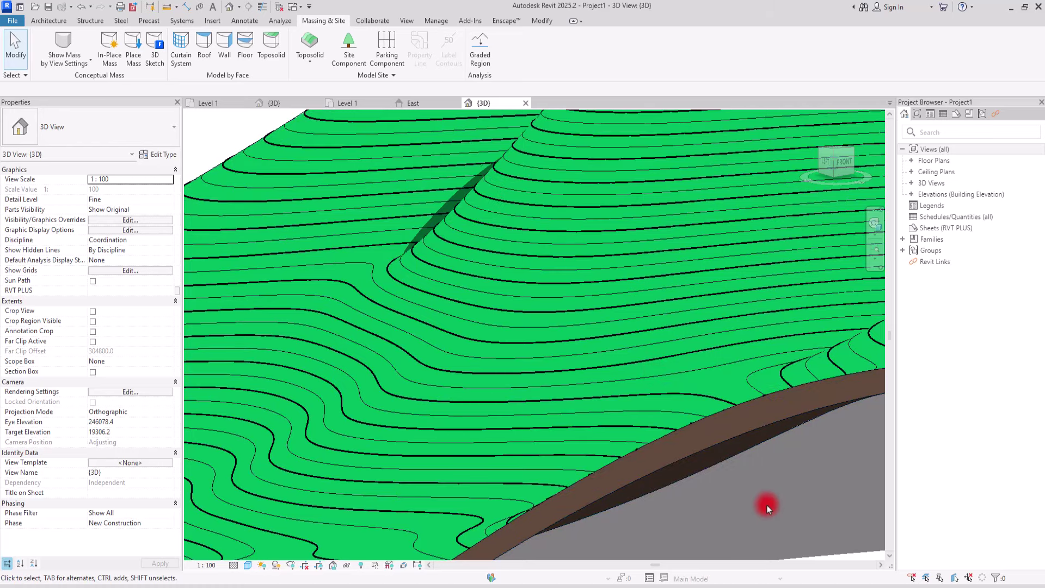
In Visibility/Graphic Overrides (VV), expand the Topography and Toposolid categories
{"action": "key", "text": "v"}
{"action": "key", "text": "v"}
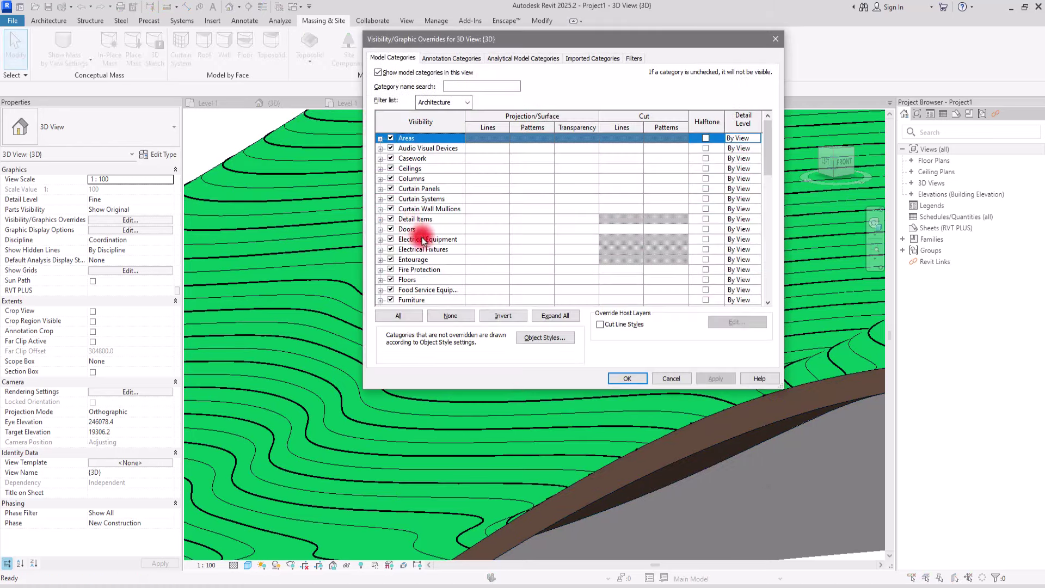
{"action": "scroll", "coordinate": [422, 243], "scroll_direction": "down", "scroll_amount": 3}
{"action": "scroll", "coordinate": [422, 243], "scroll_direction": "down", "scroll_amount": 10}
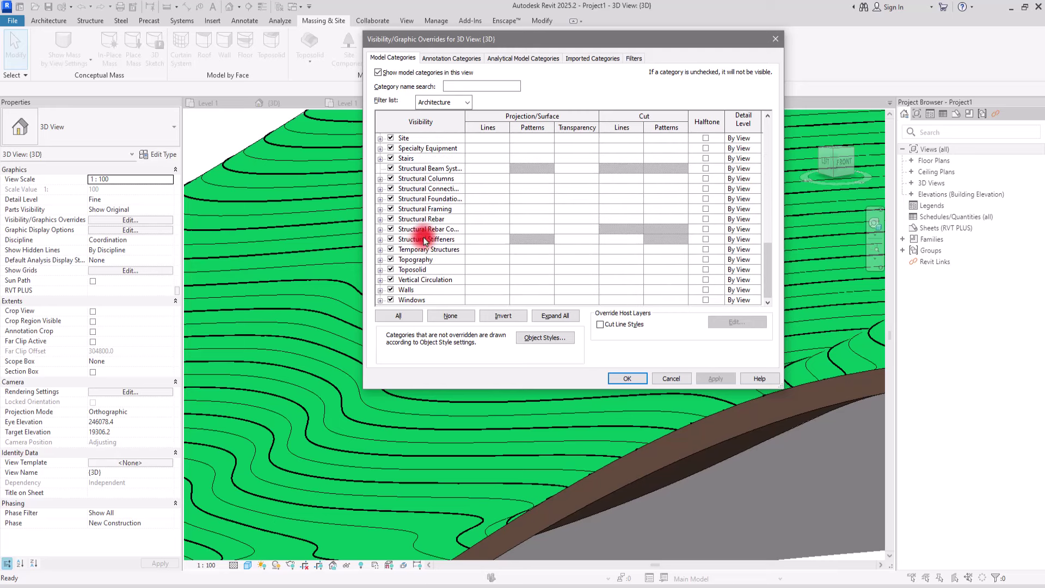
{"action": "left_click", "coordinate": [414, 270]}
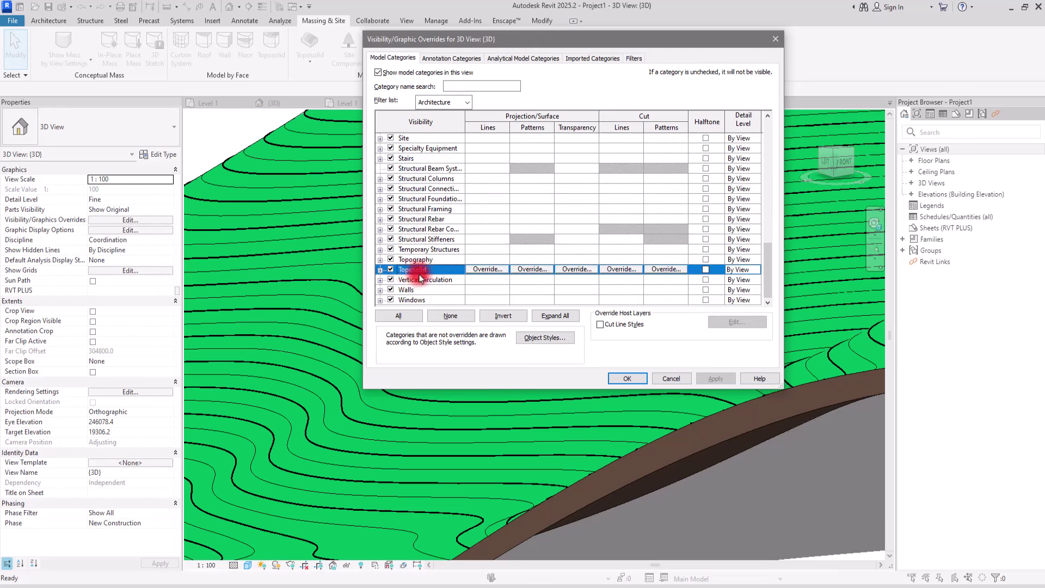
{"action": "left_click", "coordinate": [380, 260]}
{"action": "scroll", "coordinate": [381, 269], "scroll_direction": "down", "scroll_amount": 3}
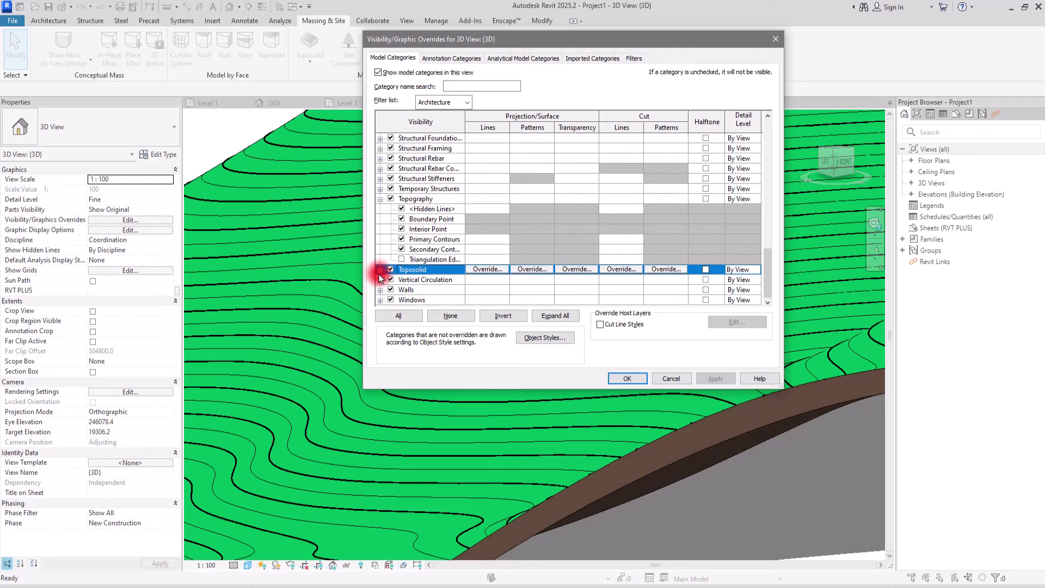
{"action": "left_click", "coordinate": [380, 270]}
{"action": "scroll", "coordinate": [381, 240], "scroll_direction": "down", "scroll_amount": 2}
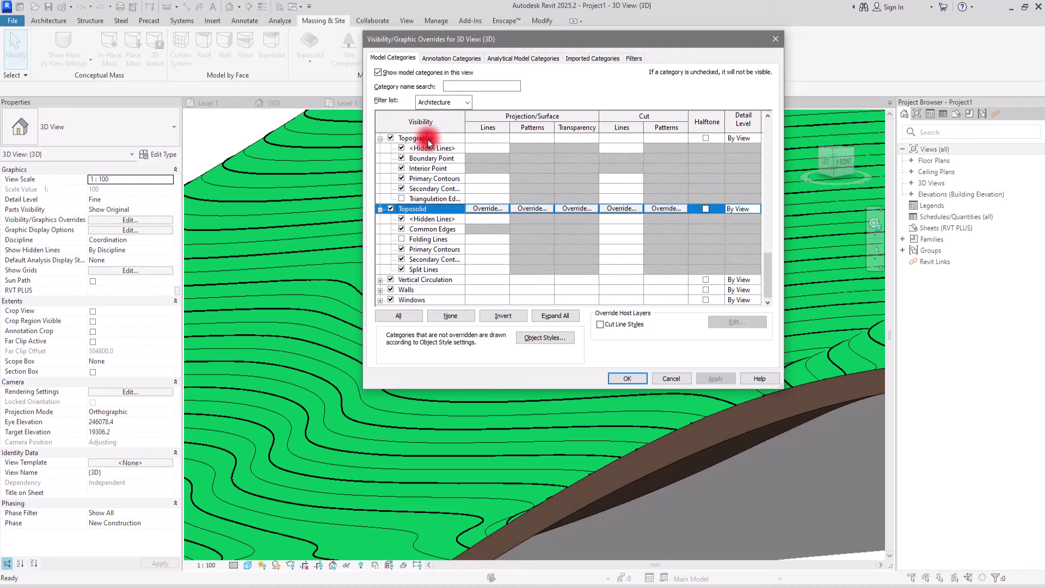
Select Toposolid > Secondary Contours and open its Projection Lines override
{"action": "left_click", "coordinate": [424, 178]}
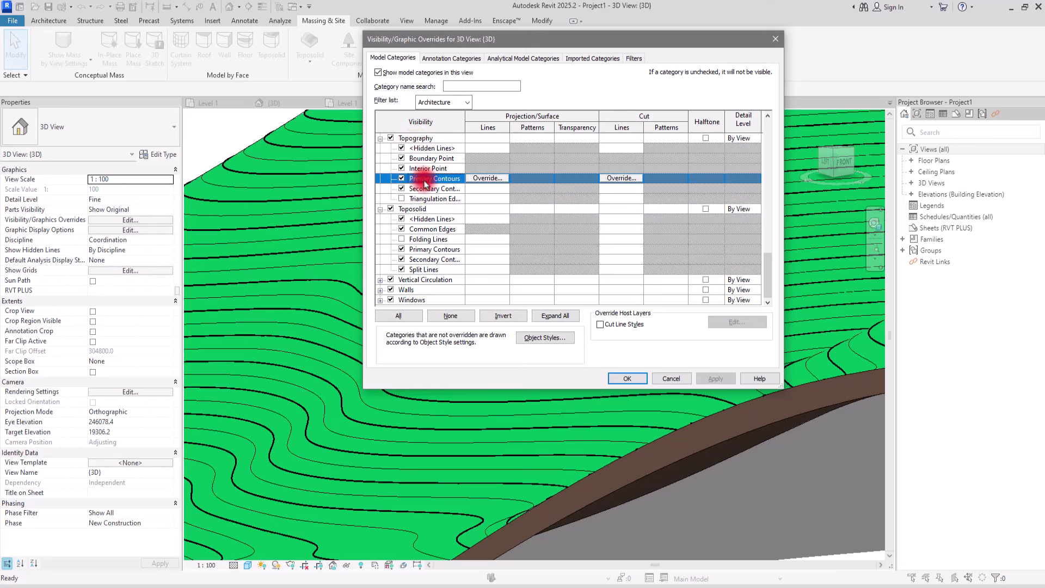
{"action": "left_click", "coordinate": [418, 191]}
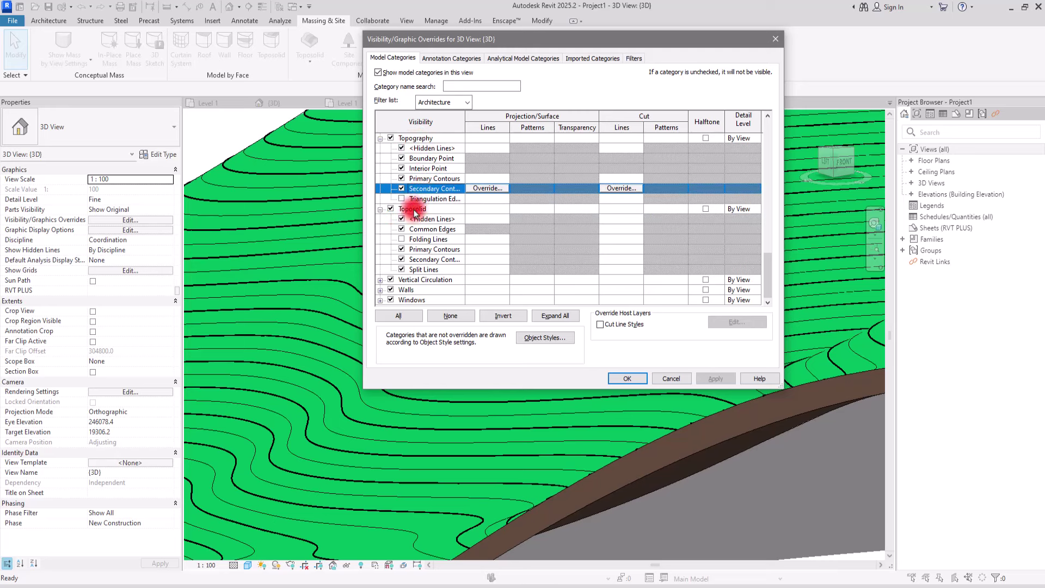
{"action": "left_click", "coordinate": [414, 210]}
{"action": "left_click", "coordinate": [428, 260]}
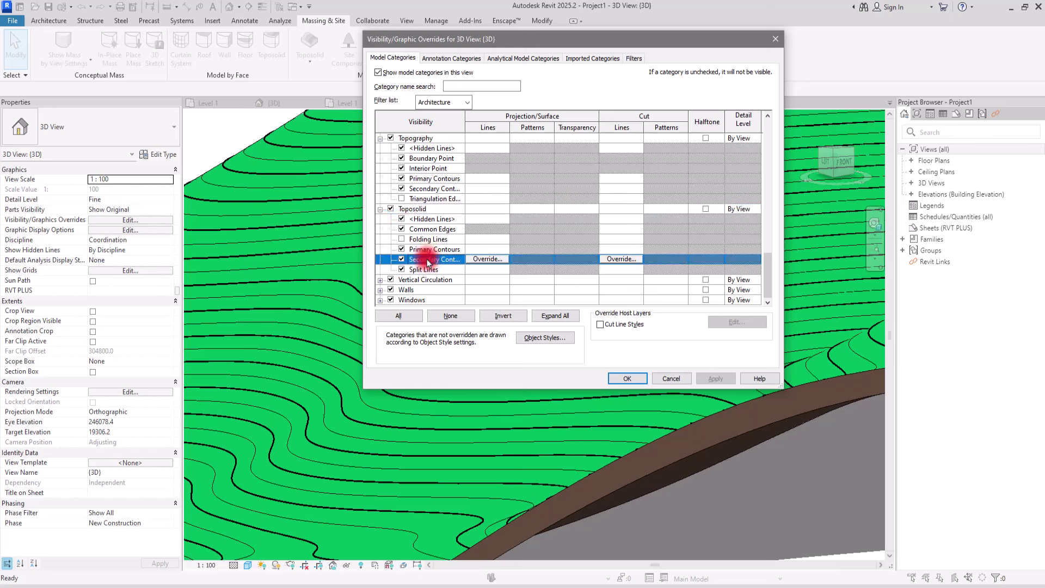
{"action": "left_click", "coordinate": [432, 250]}
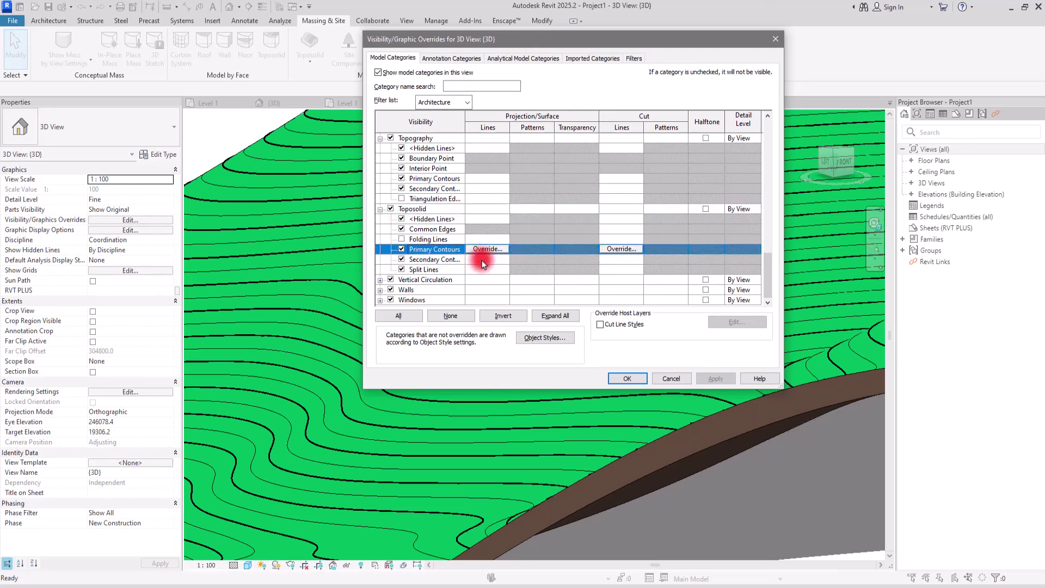
{"action": "left_click", "coordinate": [426, 261]}
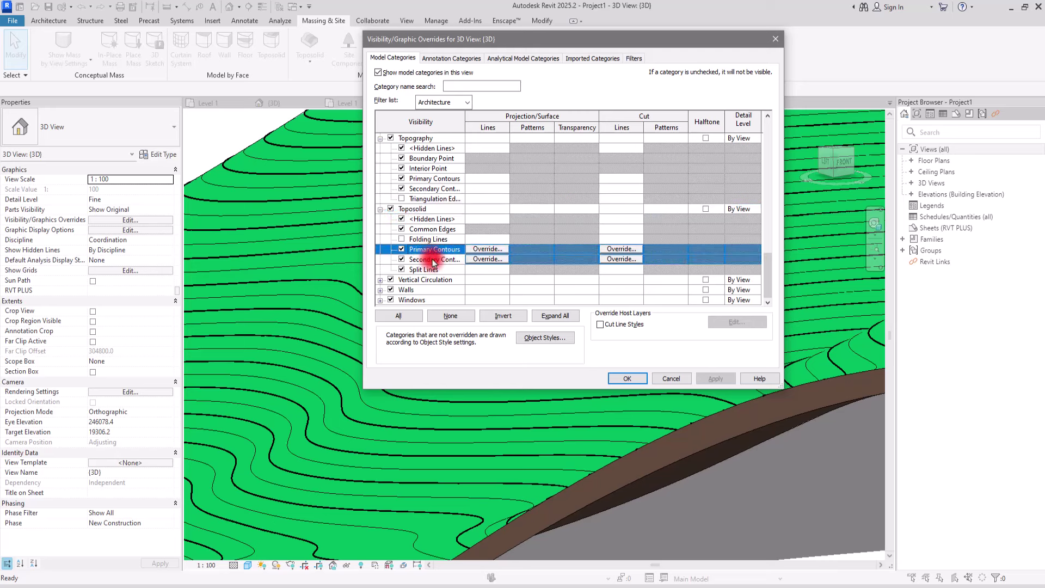
{"action": "left_click", "coordinate": [496, 264]}
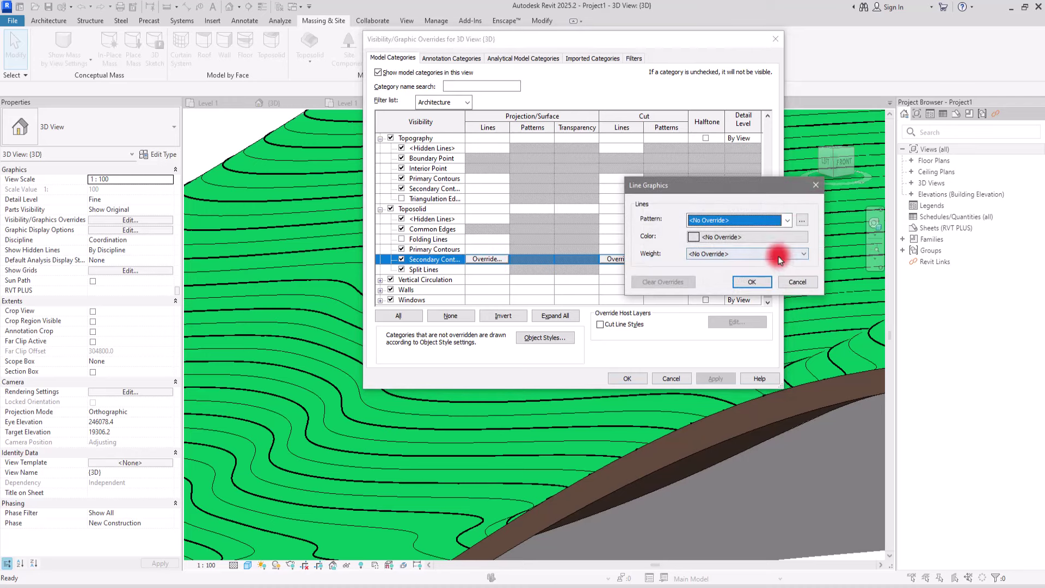
Give Secondary Contours a Dash pattern, RGB 036-097-035 colour and weight 3, confirming both dialogs
{"action": "left_click_drag", "start_coordinate": [701, 192], "coordinate": [538, 172]}
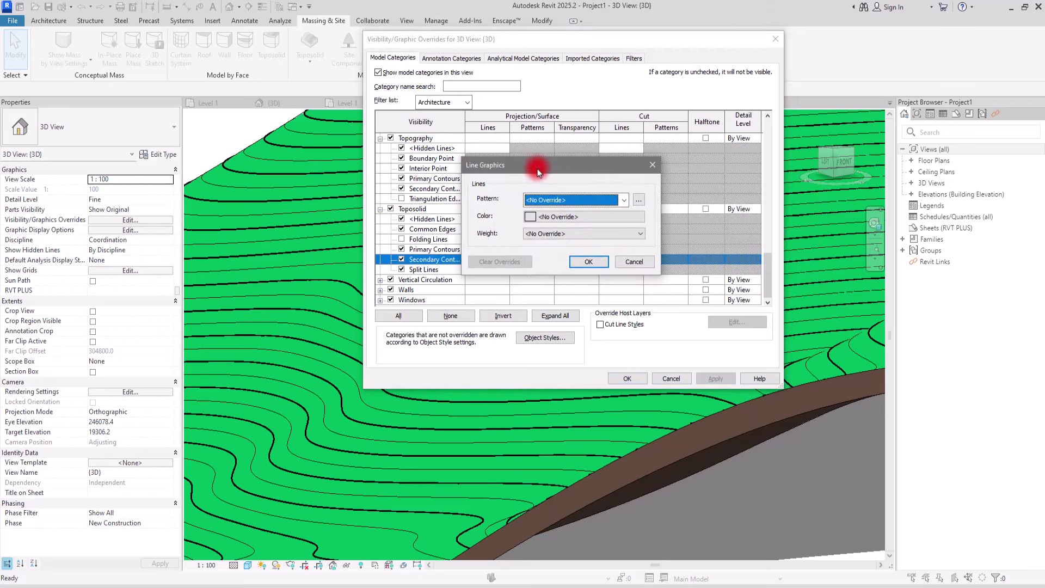
{"action": "left_click", "coordinate": [621, 200]}
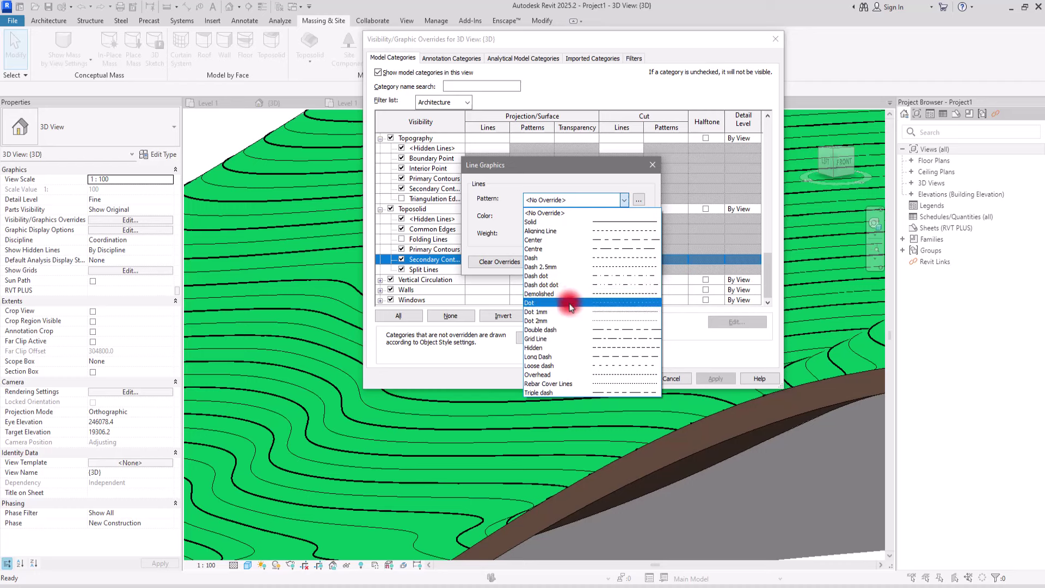
{"action": "left_click", "coordinate": [610, 259]}
{"action": "left_click", "coordinate": [539, 216]}
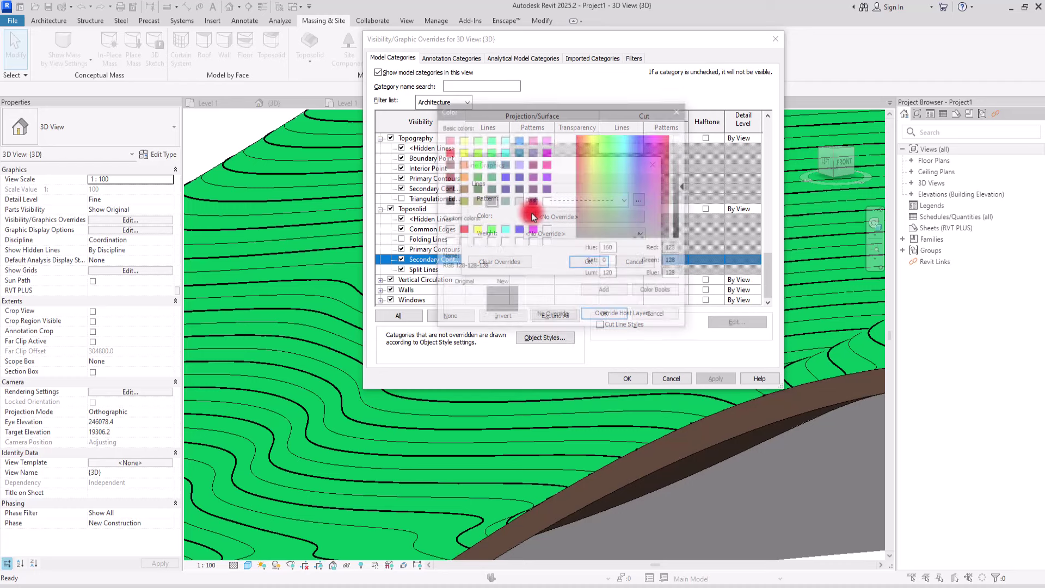
{"action": "left_click_drag", "start_coordinate": [632, 228], "coordinate": [609, 195]}
{"action": "left_click_drag", "start_coordinate": [688, 191], "coordinate": [689, 212]}
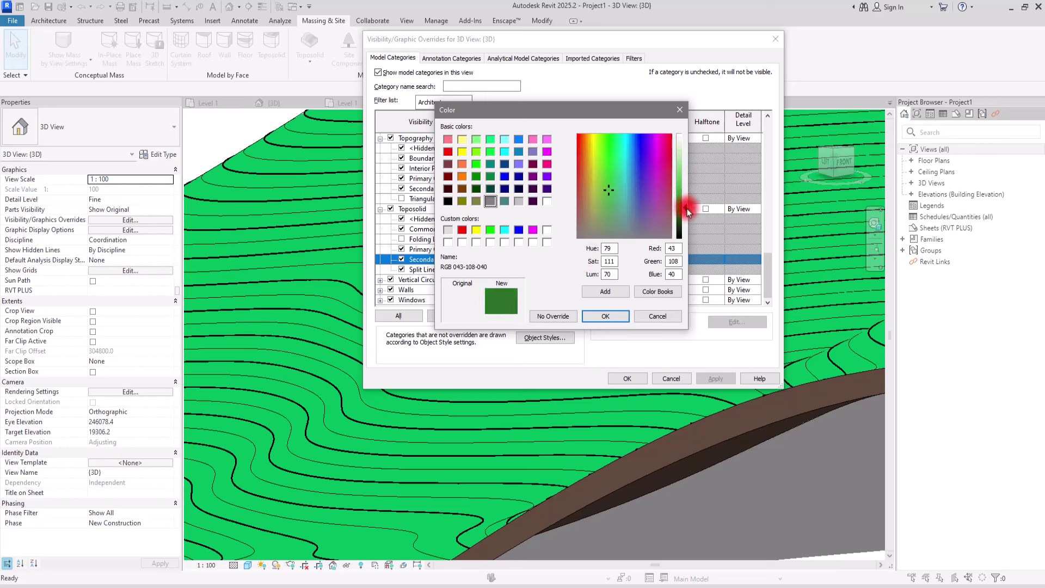
{"action": "left_click", "coordinate": [604, 316]}
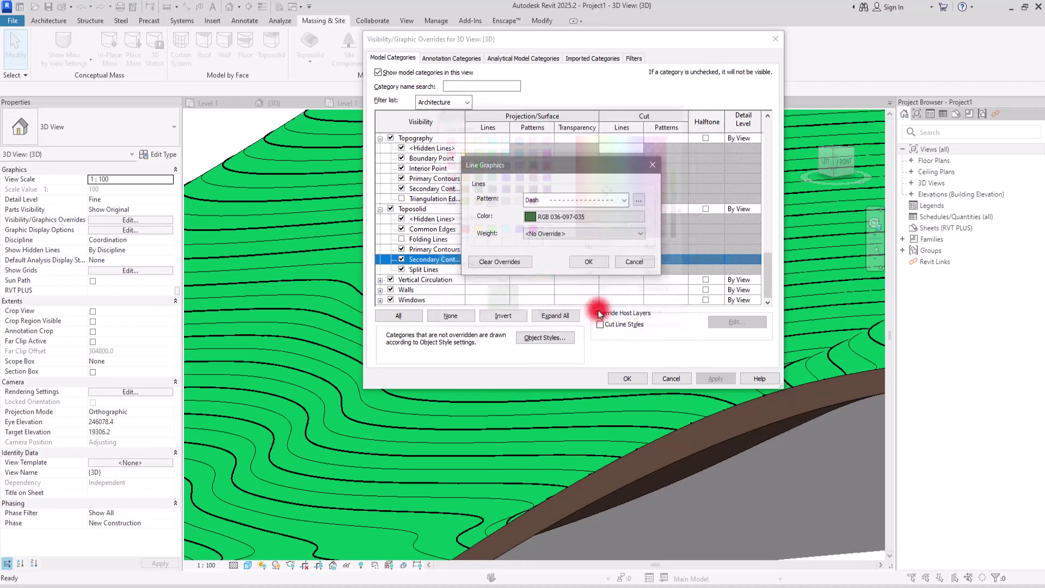
{"action": "left_click", "coordinate": [545, 234]}
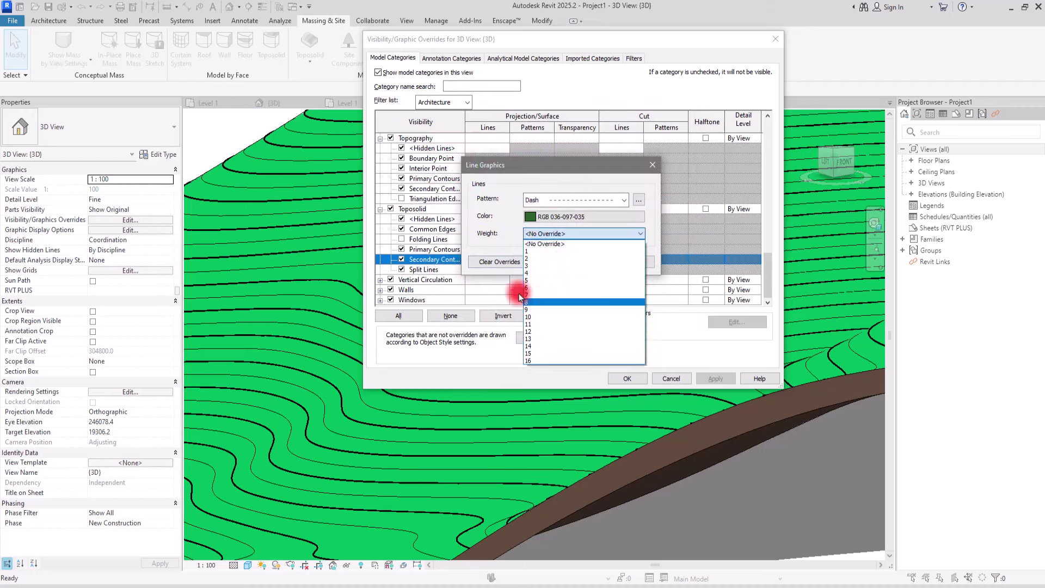
{"action": "left_click", "coordinate": [537, 266]}
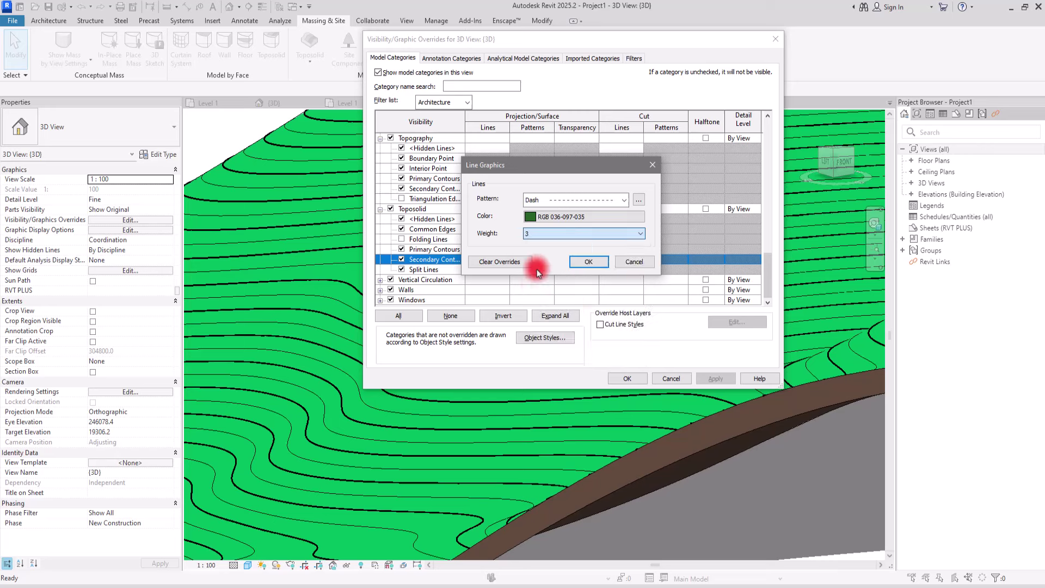
{"action": "left_click", "coordinate": [592, 266]}
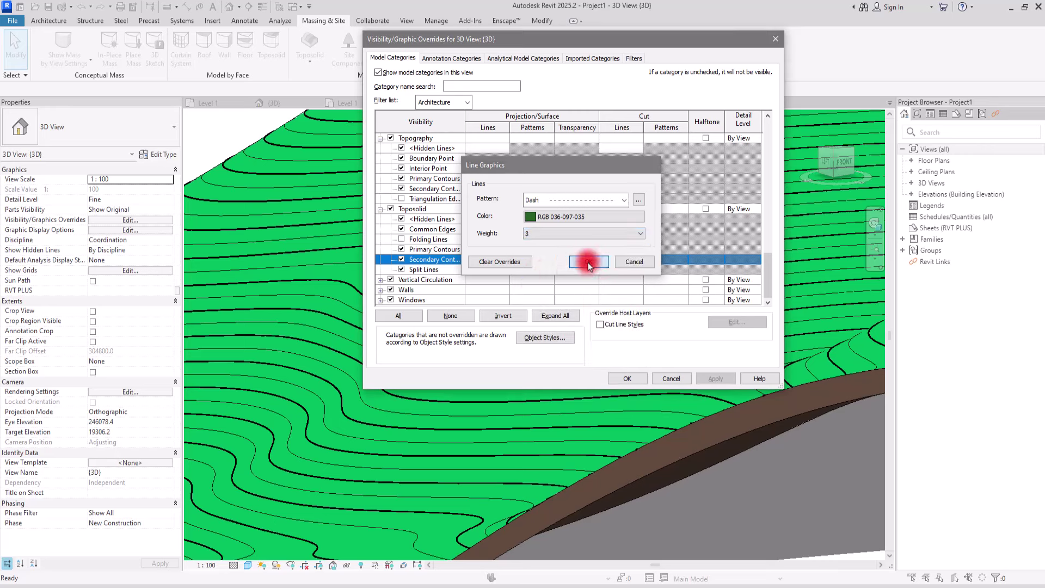
{"action": "left_click", "coordinate": [631, 377]}
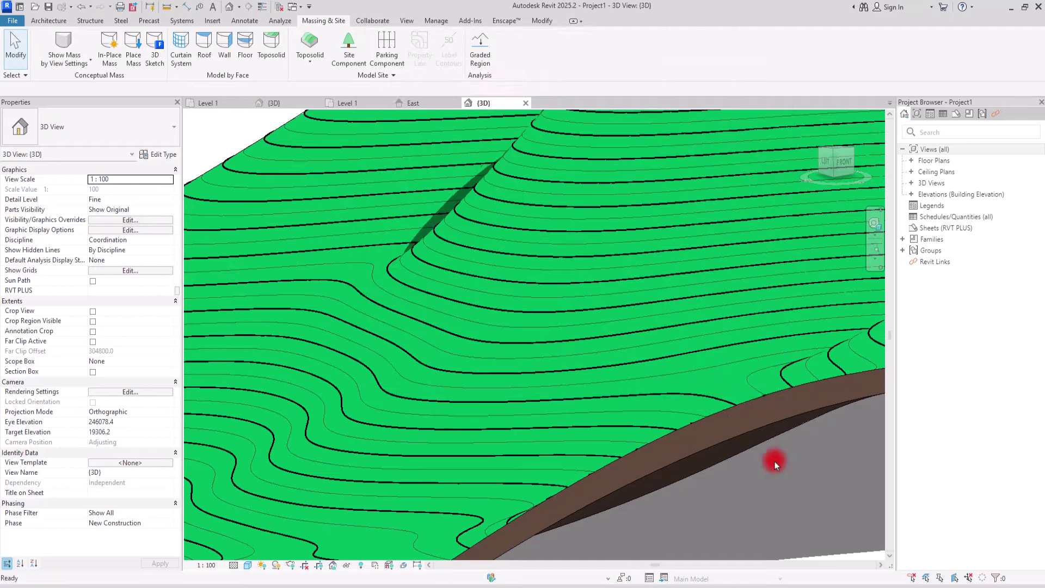
Zoom in and set the 3D view scale to 1:1
{"action": "scroll", "coordinate": [713, 489], "scroll_direction": "up", "scroll_amount": 5}
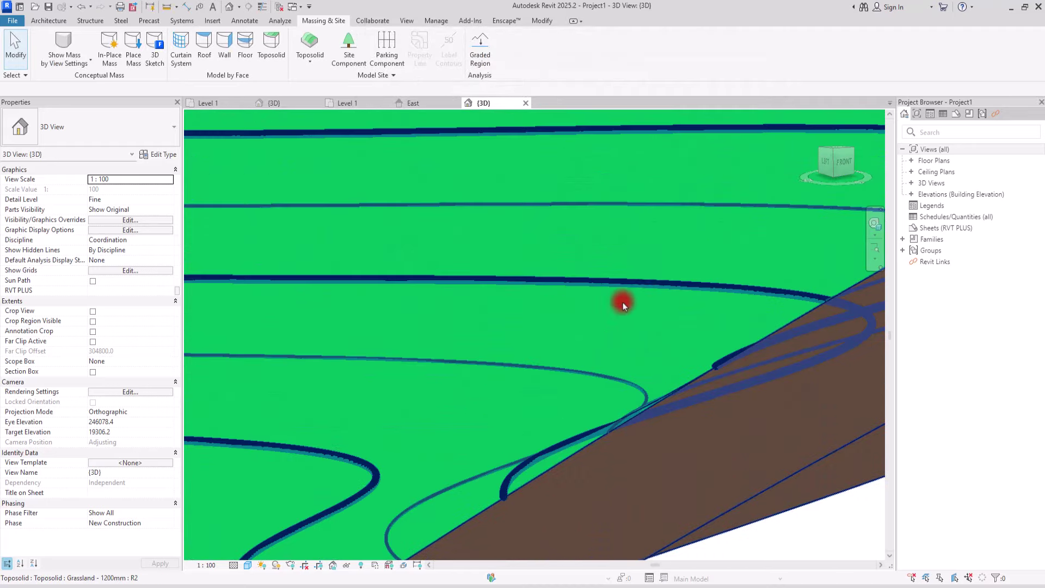
{"action": "scroll", "coordinate": [843, 419], "scroll_direction": "up", "scroll_amount": 2}
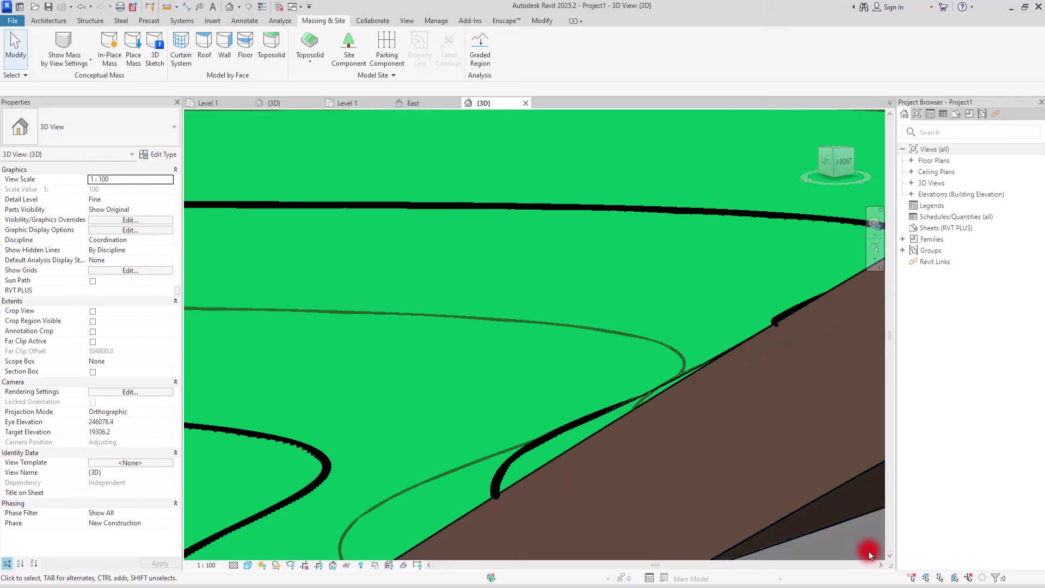
{"action": "left_click", "coordinate": [218, 566]}
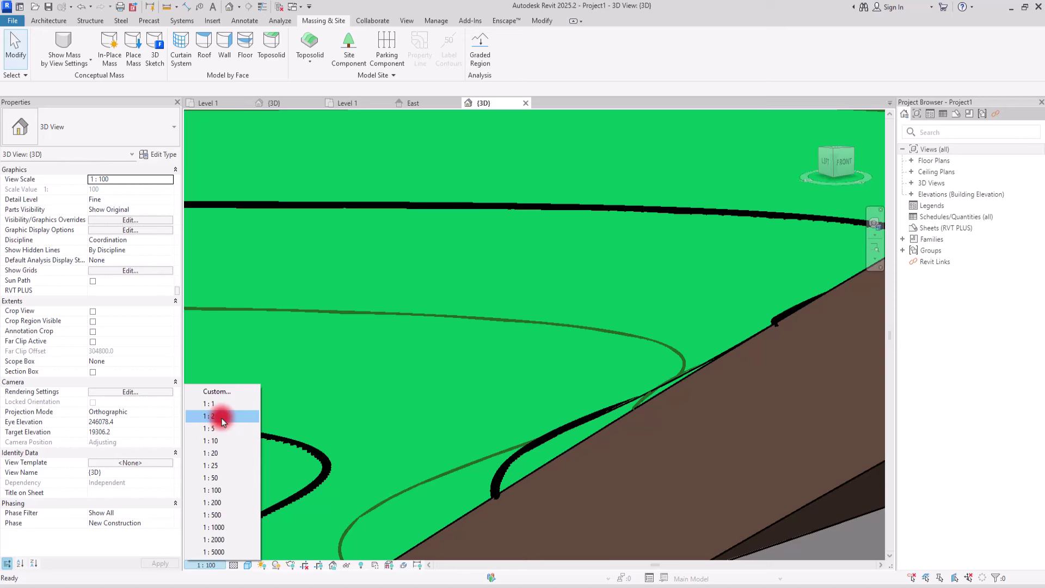
{"action": "left_click", "coordinate": [542, 427]}
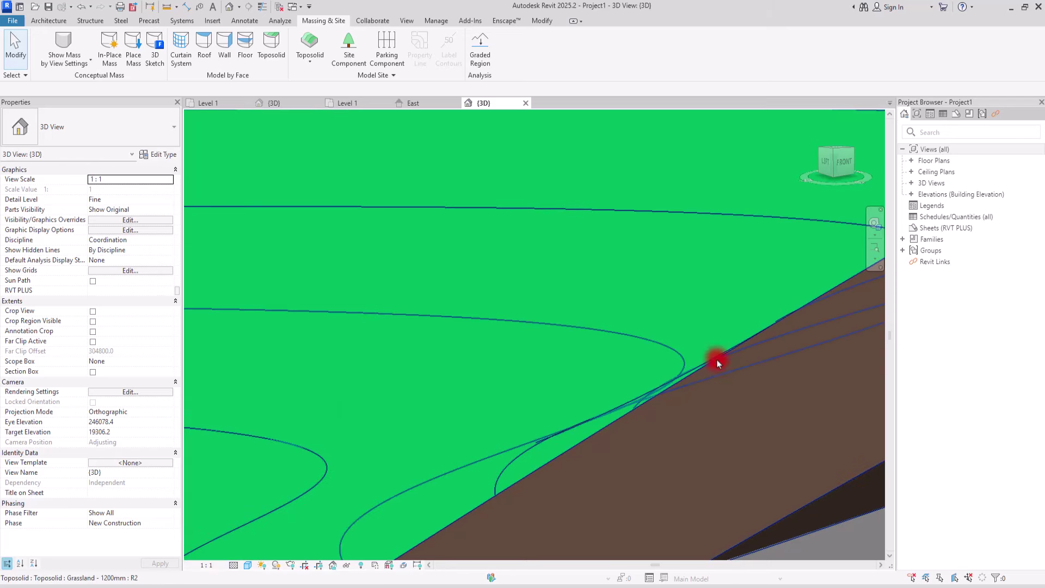
Zoom and tilt to inspect the toposolid's side, then change the view scale to 1:100
{"action": "scroll", "coordinate": [717, 363], "scroll_direction": "up", "scroll_amount": 5}
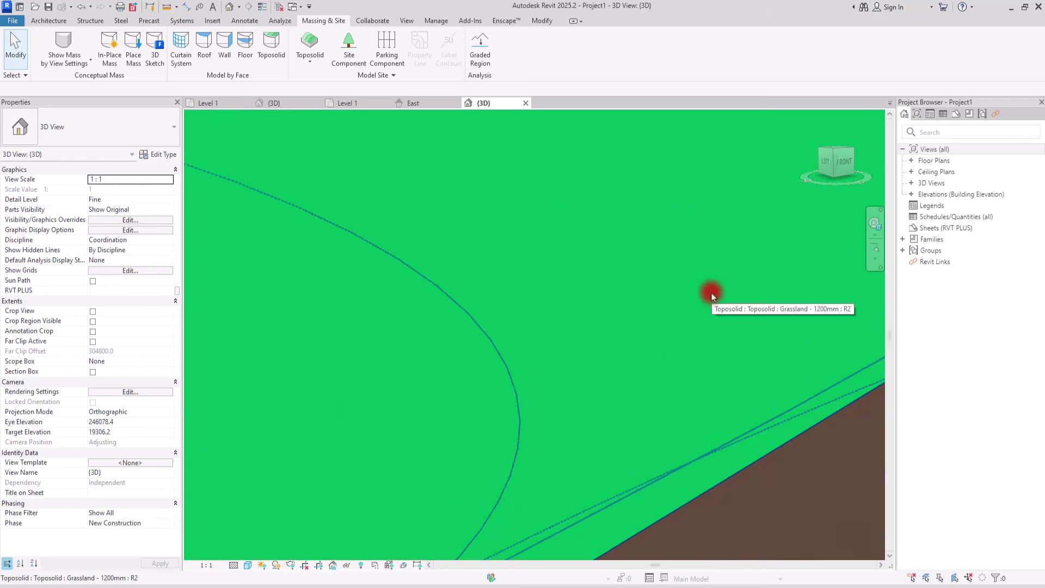
{"action": "scroll", "coordinate": [545, 477], "scroll_direction": "up", "scroll_amount": 2}
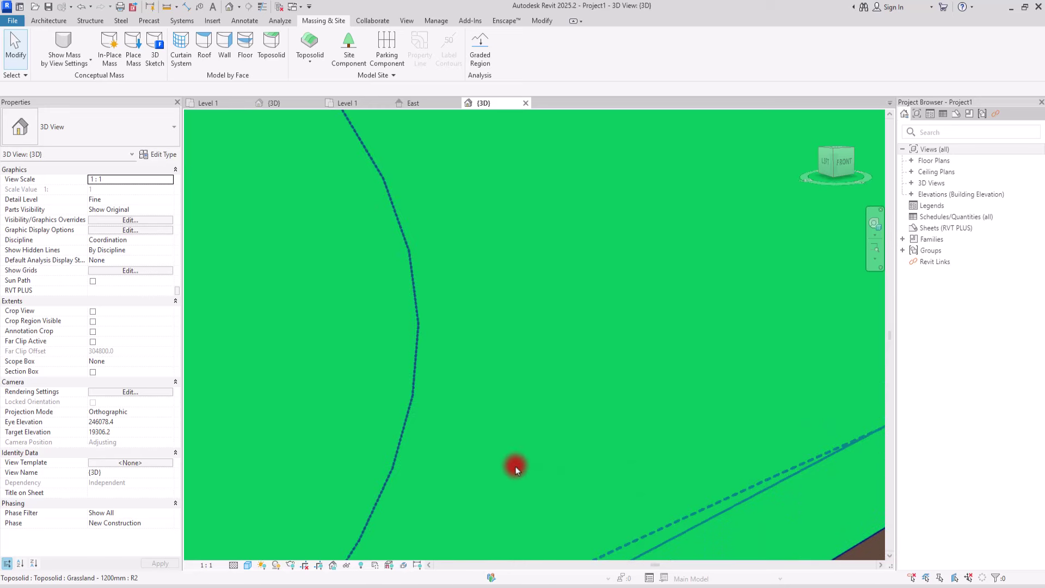
{"action": "scroll", "coordinate": [509, 359], "scroll_direction": "up", "scroll_amount": 2}
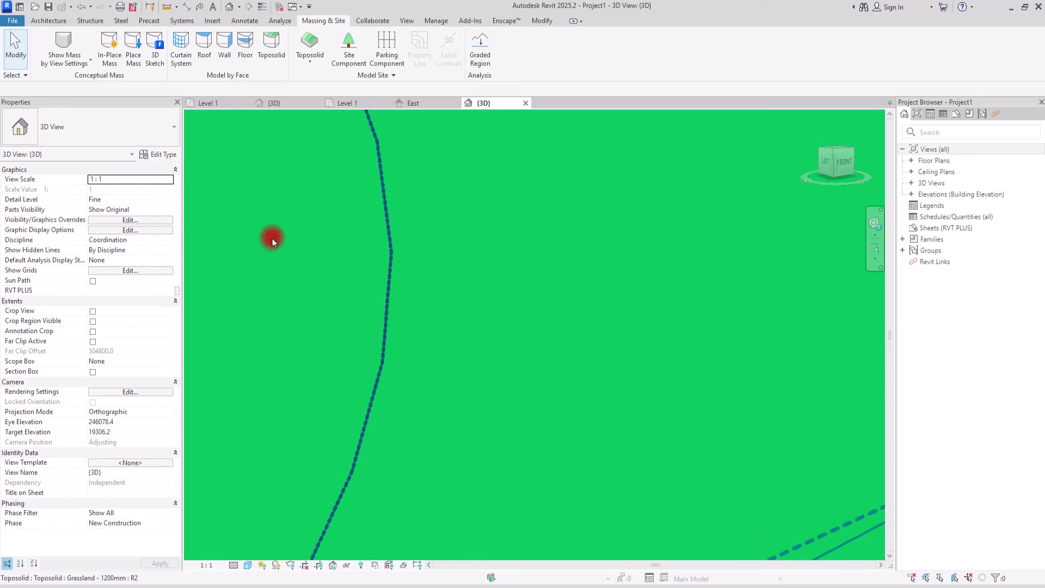
{"action": "scroll", "coordinate": [393, 272], "scroll_direction": "down", "scroll_amount": 2}
{"action": "middle_click_drag", "start_coordinate": [394, 271], "coordinate": [486, 243], "text": "shift"}
{"action": "scroll", "coordinate": [589, 336], "scroll_direction": "down", "scroll_amount": 5}
{"action": "scroll", "coordinate": [574, 304], "scroll_direction": "up", "scroll_amount": 5}
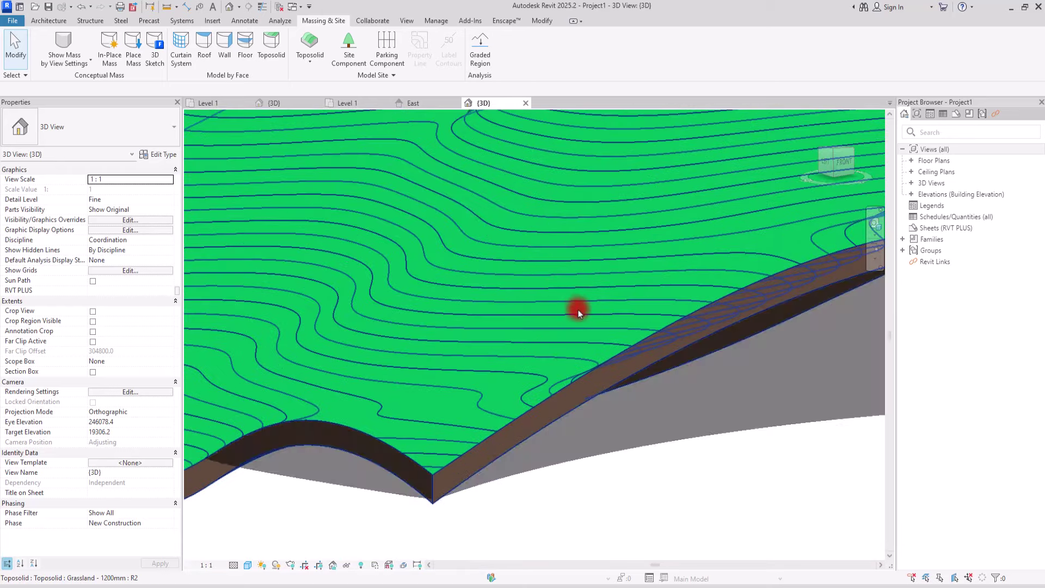
{"action": "left_click", "coordinate": [201, 568]}
{"action": "left_click", "coordinate": [221, 489]}
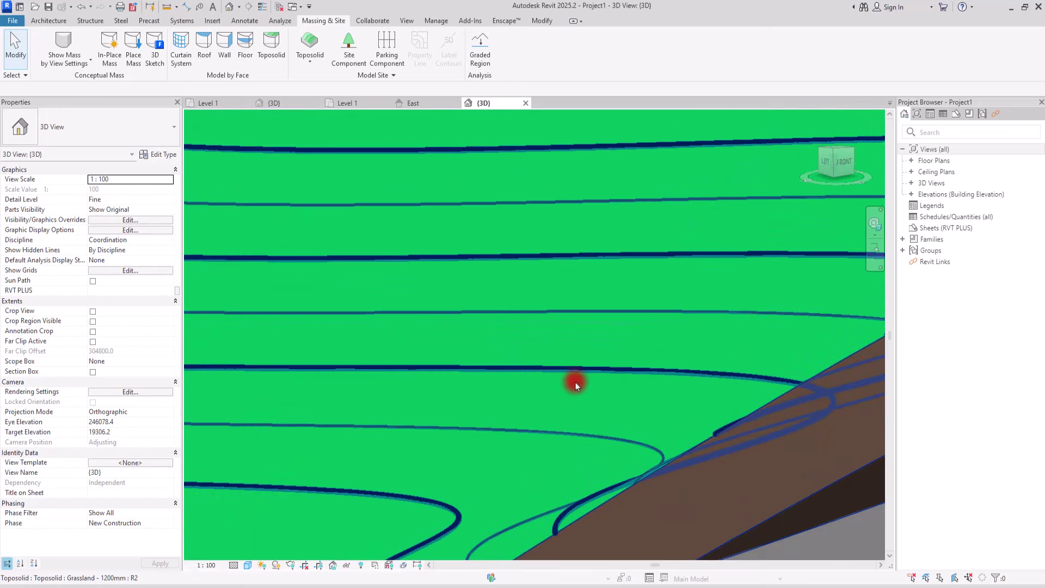
{"action": "key", "text": "v"}
{"action": "key", "text": "v"}
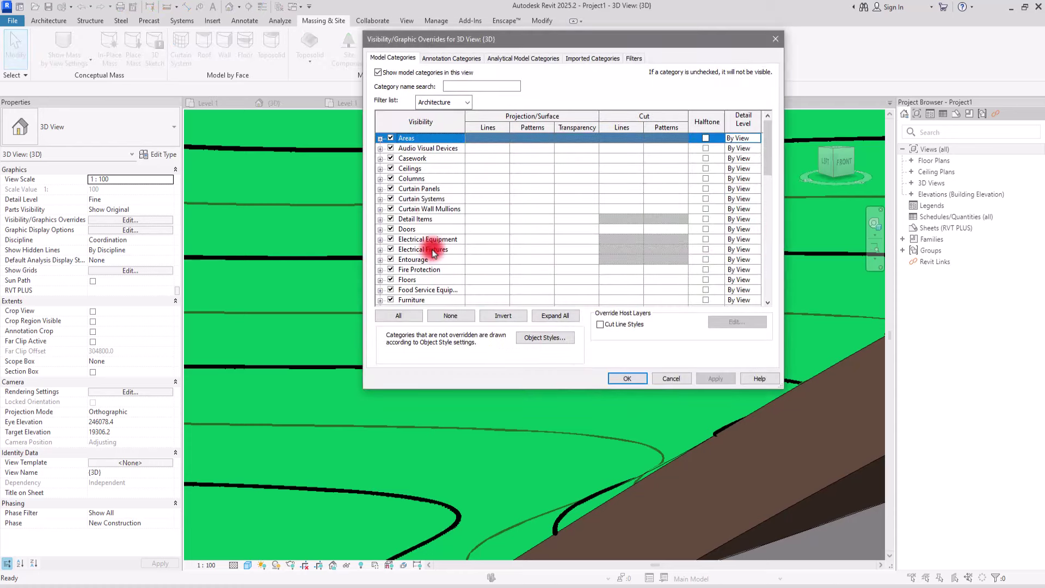
{"action": "scroll", "coordinate": [430, 217], "scroll_direction": "down", "scroll_amount": 10}
{"action": "key", "text": "t"}
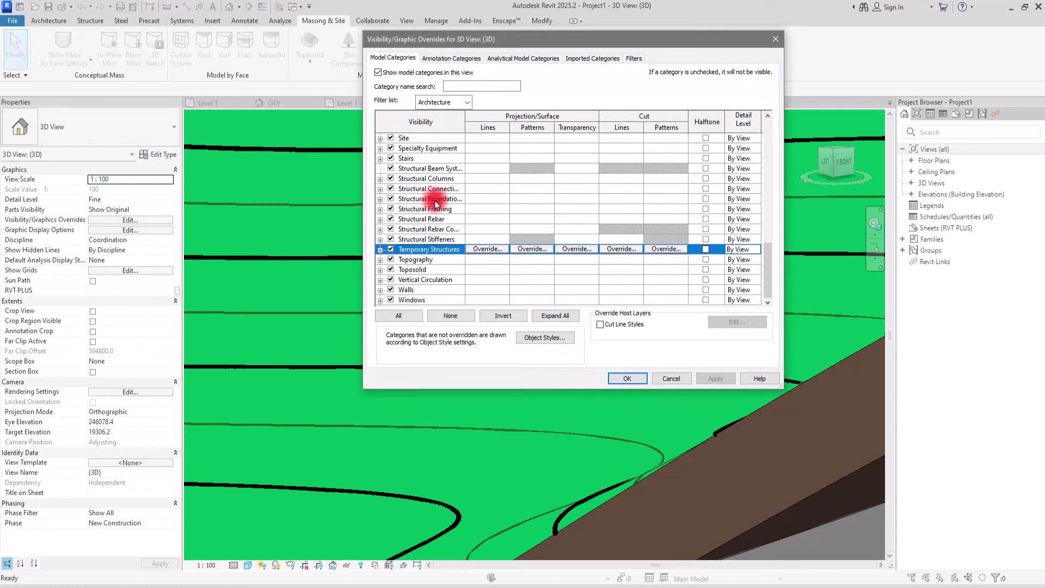
{"action": "left_click", "coordinate": [406, 271]}
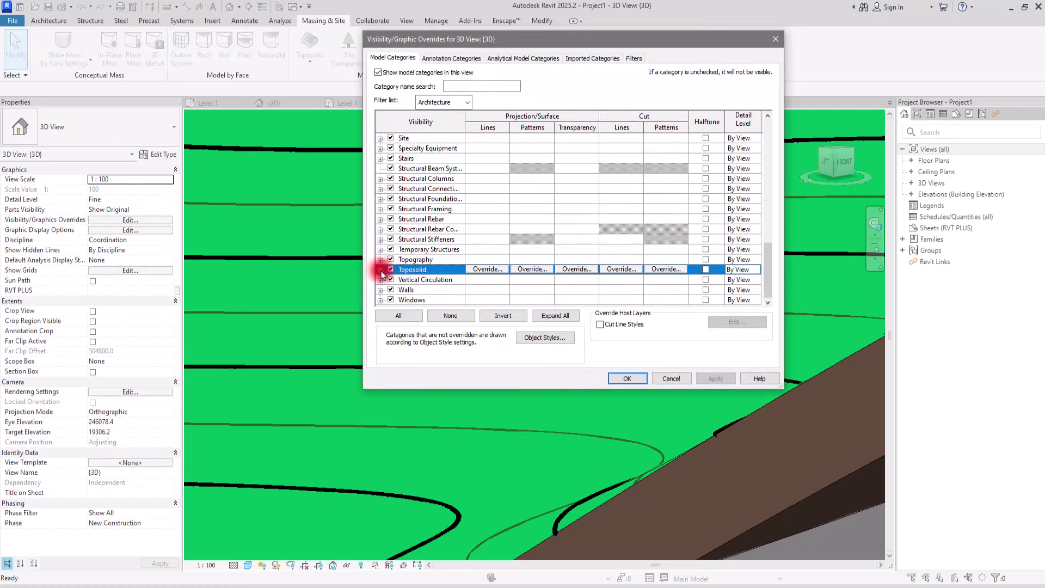
{"action": "left_click", "coordinate": [380, 269]}
{"action": "left_click", "coordinate": [430, 250]}
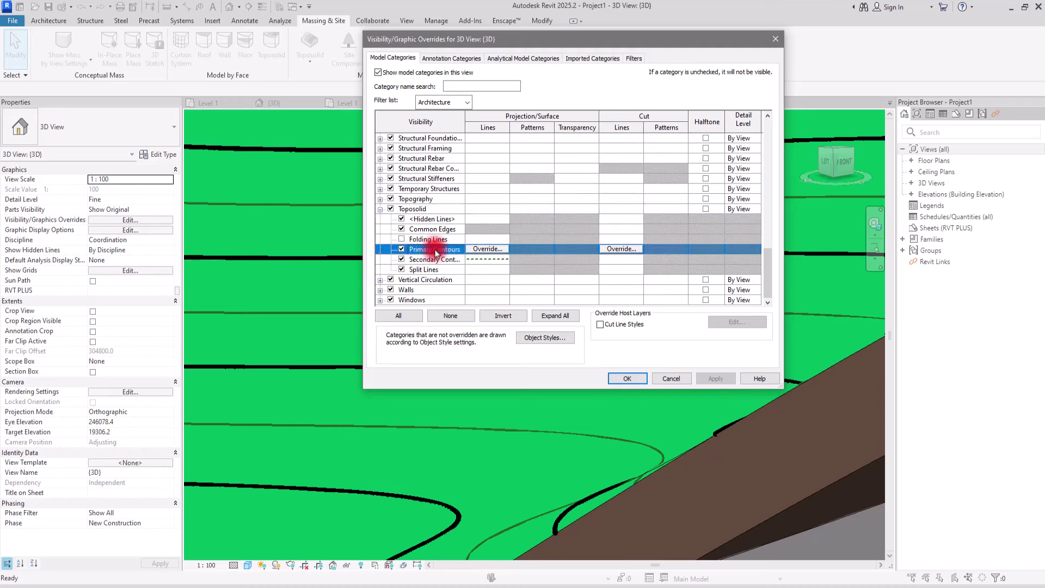
{"action": "left_click", "coordinate": [500, 252]}
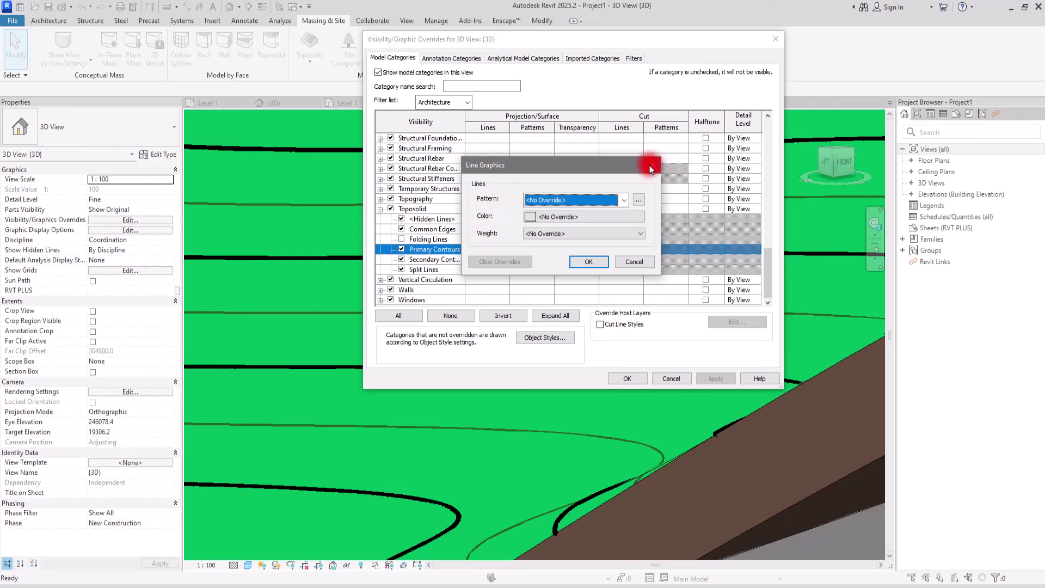
{"action": "left_click", "coordinate": [652, 168]}
{"action": "left_click", "coordinate": [776, 39]}
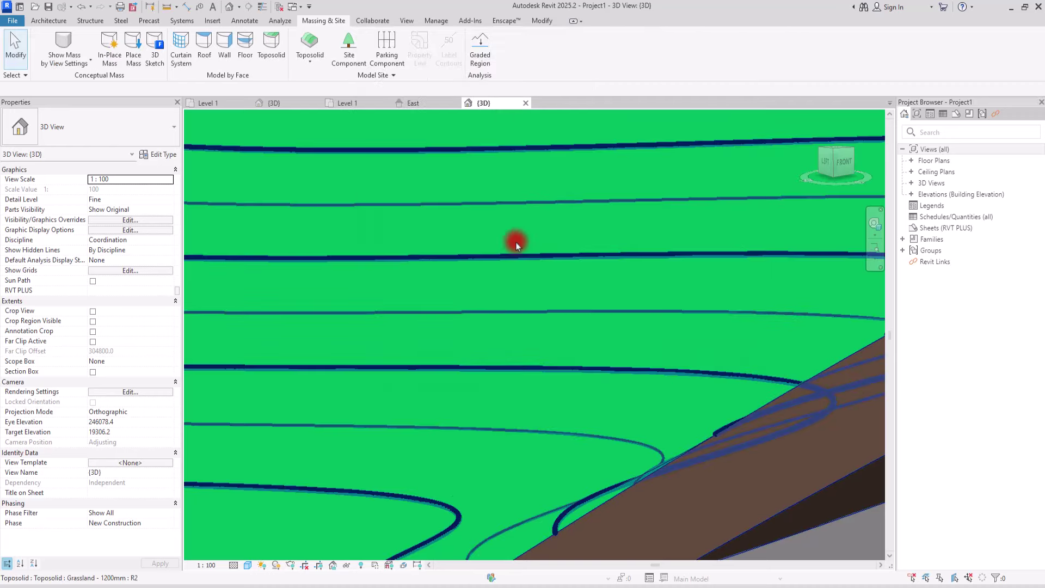
{"action": "scroll", "coordinate": [512, 251], "scroll_direction": "down", "scroll_amount": 4}
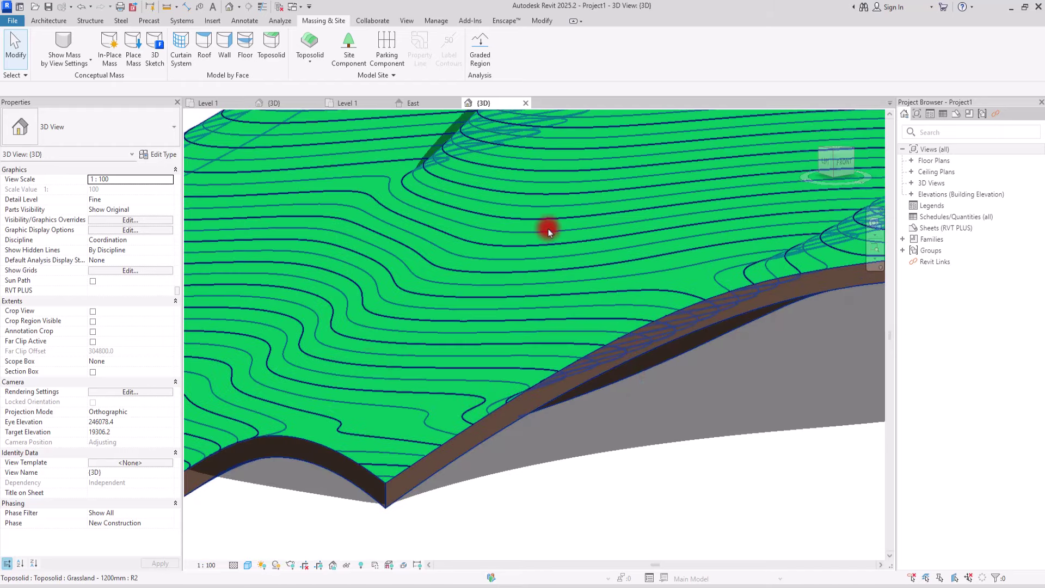
{"action": "left_click", "coordinate": [565, 363]}
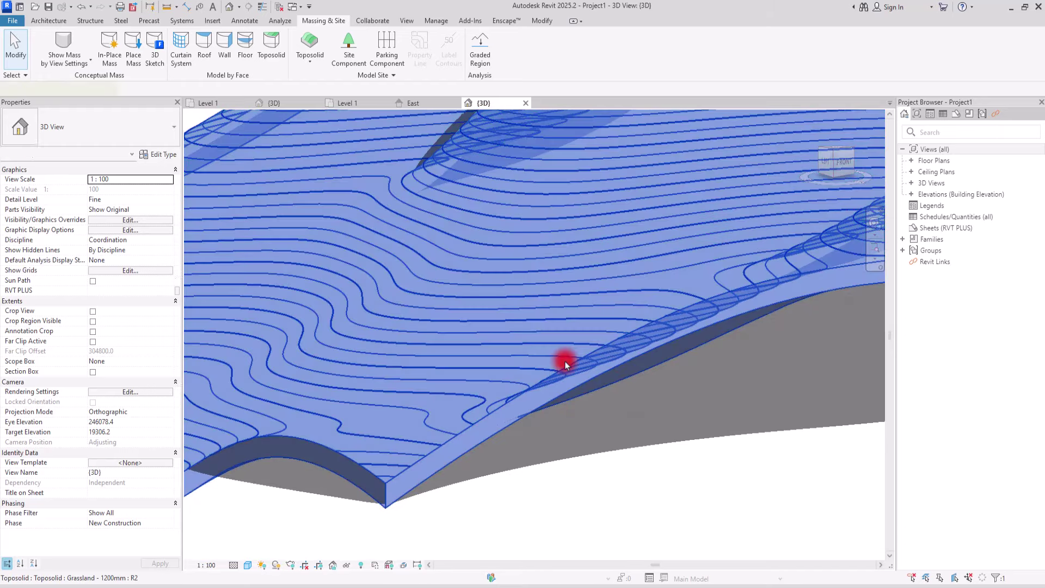
{"action": "left_click", "coordinate": [154, 153]}
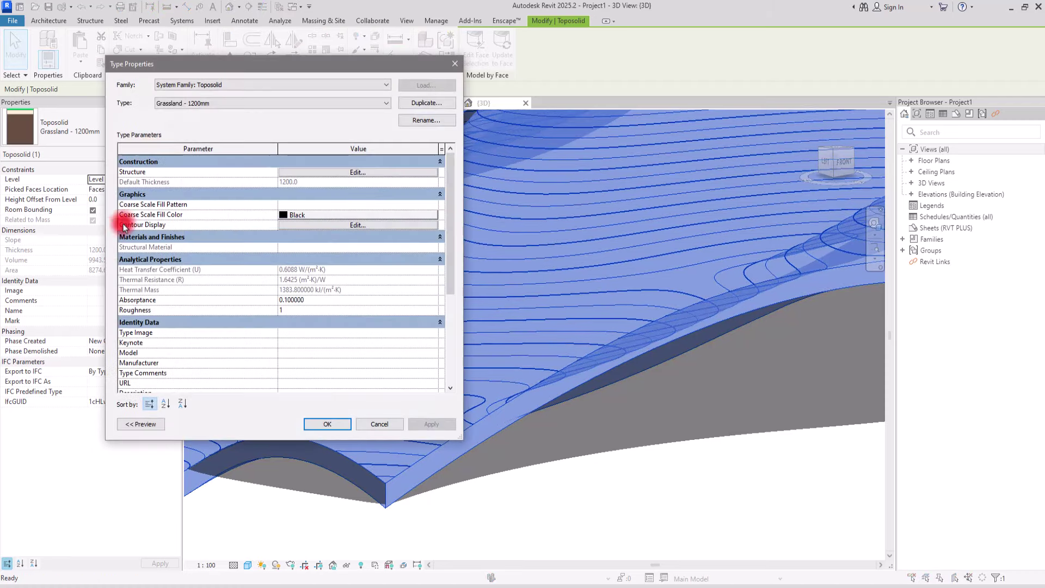
{"action": "left_click", "coordinate": [315, 227]}
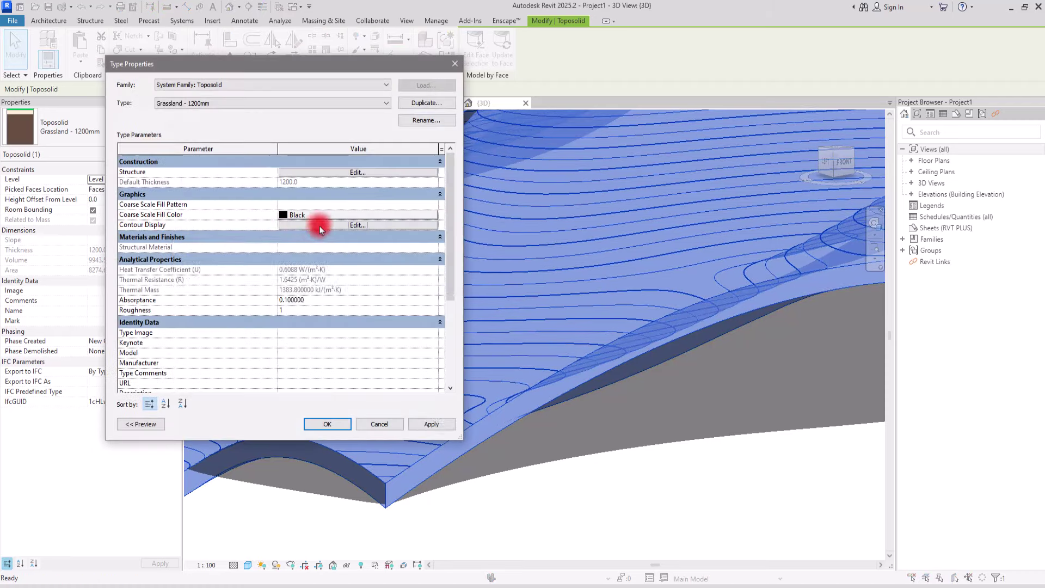
{"action": "left_click", "coordinate": [274, 180]}
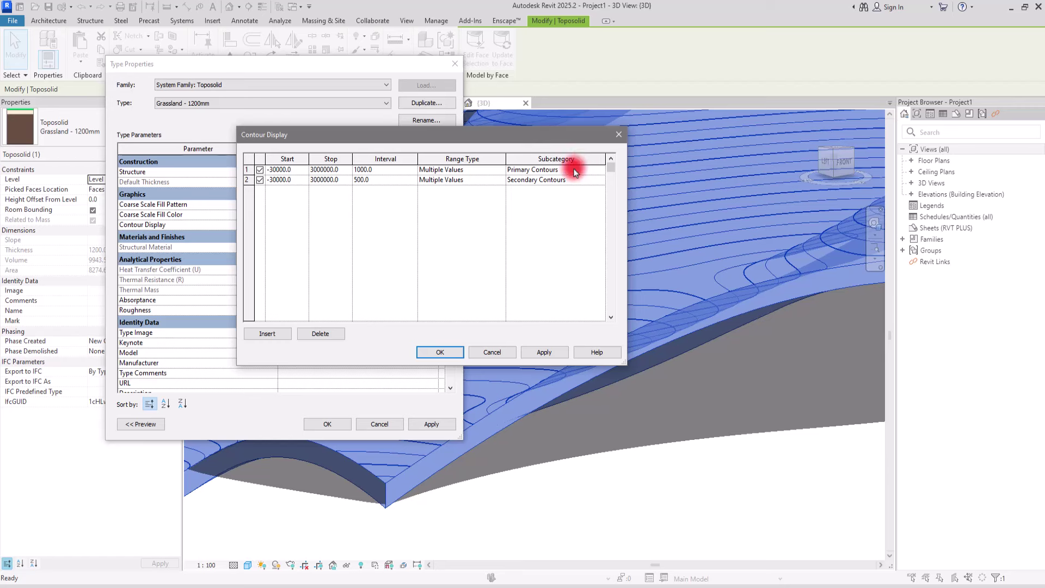
{"action": "left_click", "coordinate": [271, 336]}
{"action": "left_click", "coordinate": [832, 244]}
{"action": "left_click", "coordinate": [617, 136]}
{"action": "left_click", "coordinate": [455, 64]}
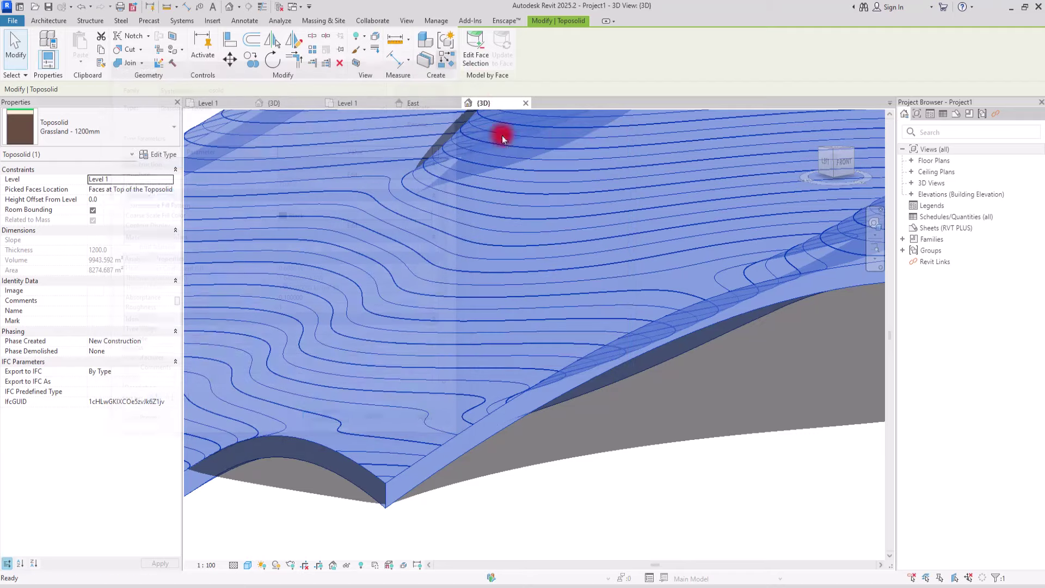
{"action": "key", "text": "Escape"}
{"action": "scroll", "coordinate": [408, 414], "scroll_direction": "down", "scroll_amount": 8}
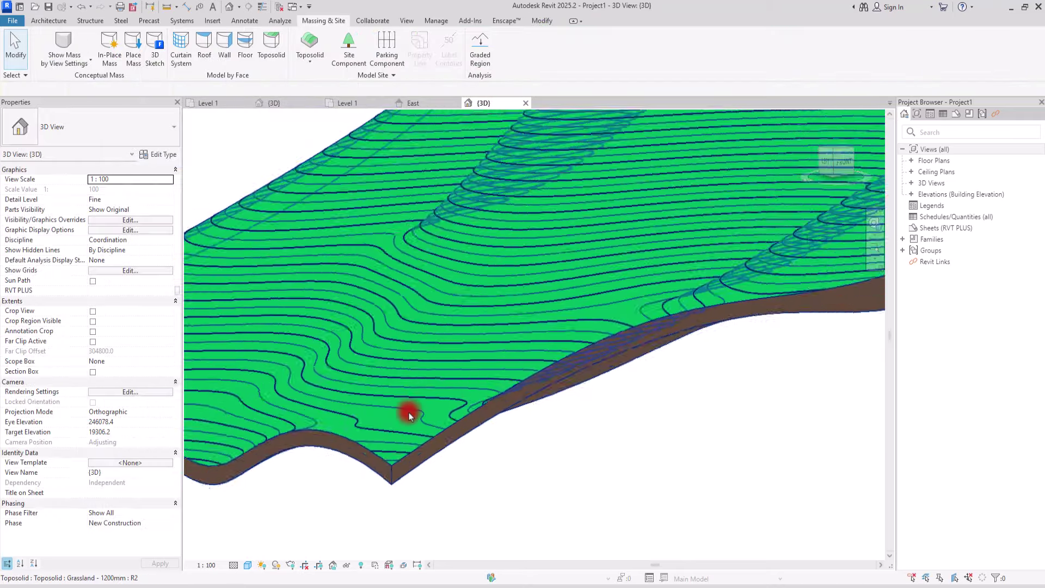
{"action": "middle_click_drag", "start_coordinate": [408, 416], "coordinate": [765, 450], "text": "shift"}
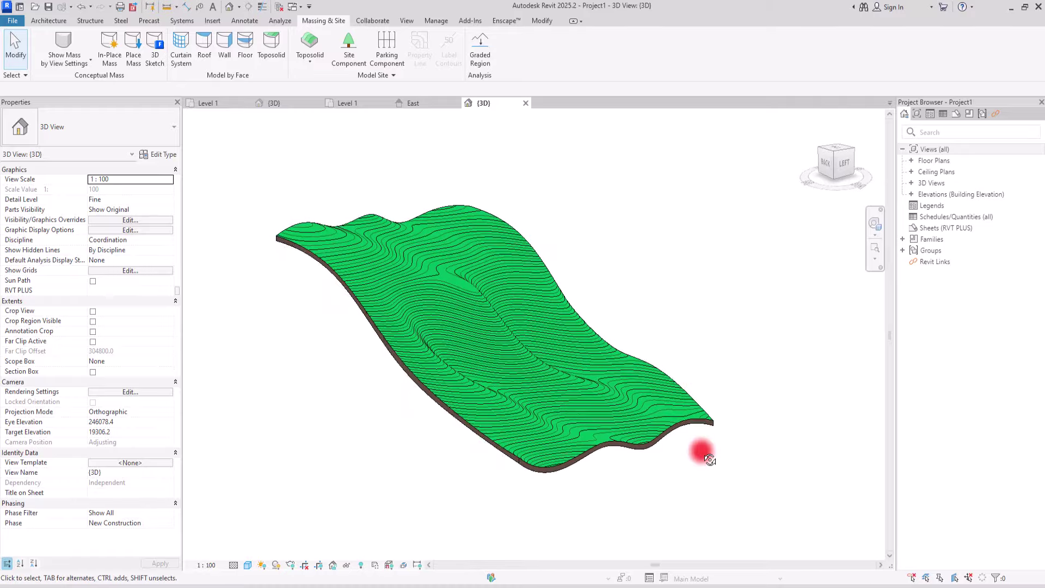
{"action": "scroll", "coordinate": [609, 257], "scroll_direction": "up", "scroll_amount": 4}
{"action": "middle_click_drag", "start_coordinate": [590, 259], "coordinate": [681, 254]}
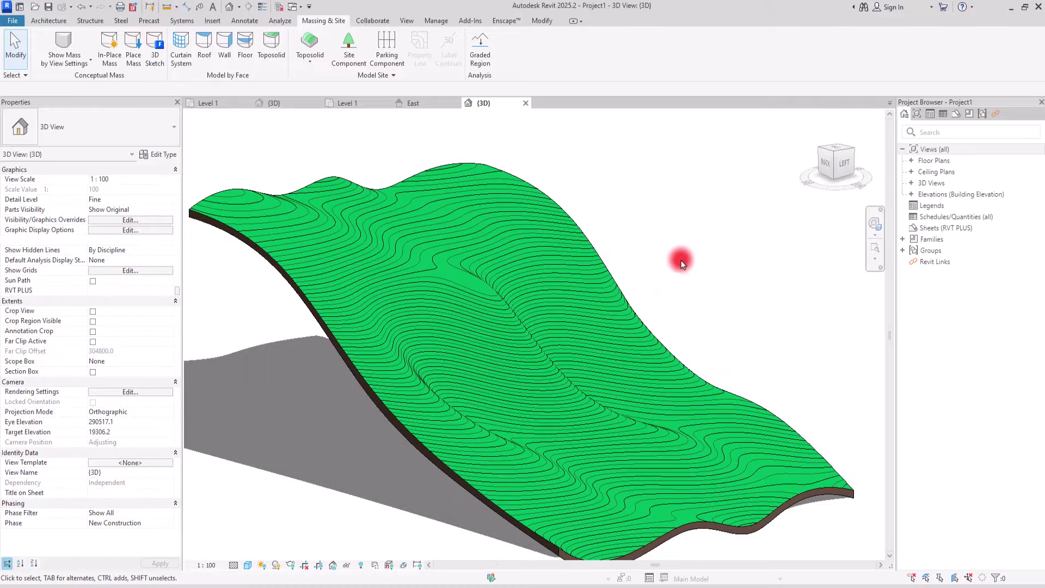
{"action": "middle_click_drag", "start_coordinate": [279, 450], "coordinate": [707, 375], "text": "shift"}
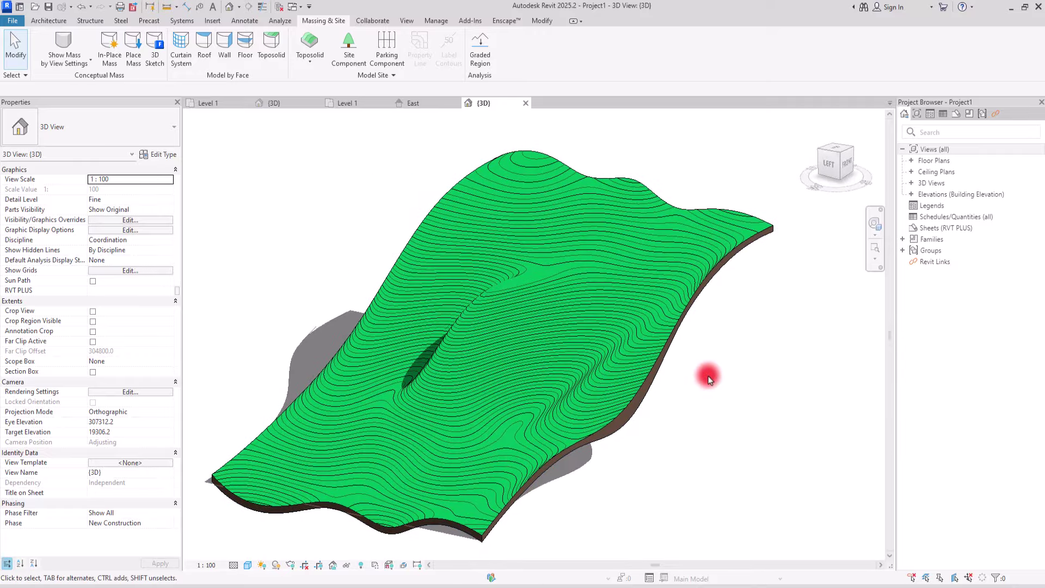
{"action": "left_click", "coordinate": [284, 103]}
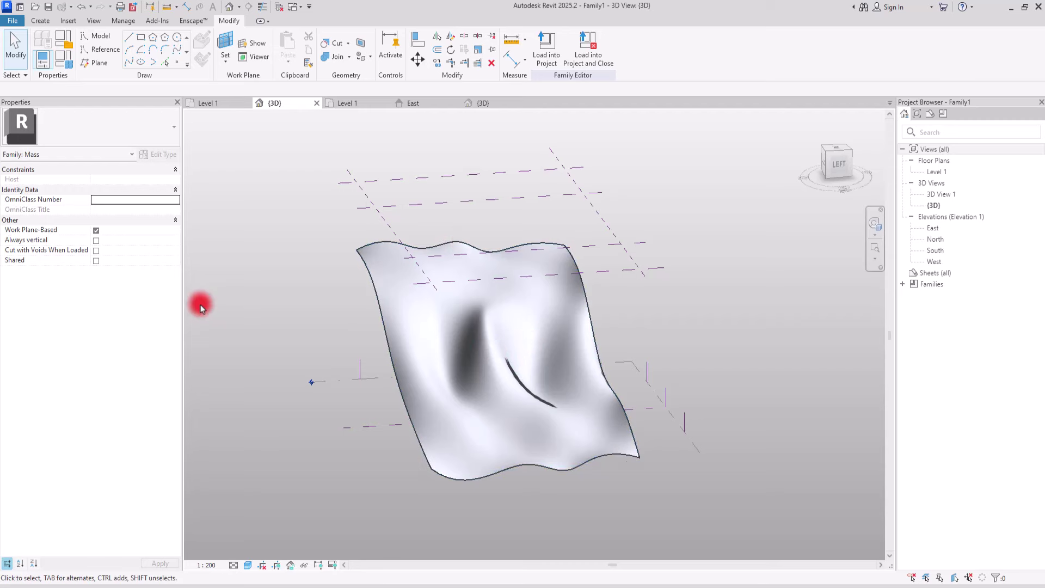
{"action": "left_click", "coordinate": [482, 104]}
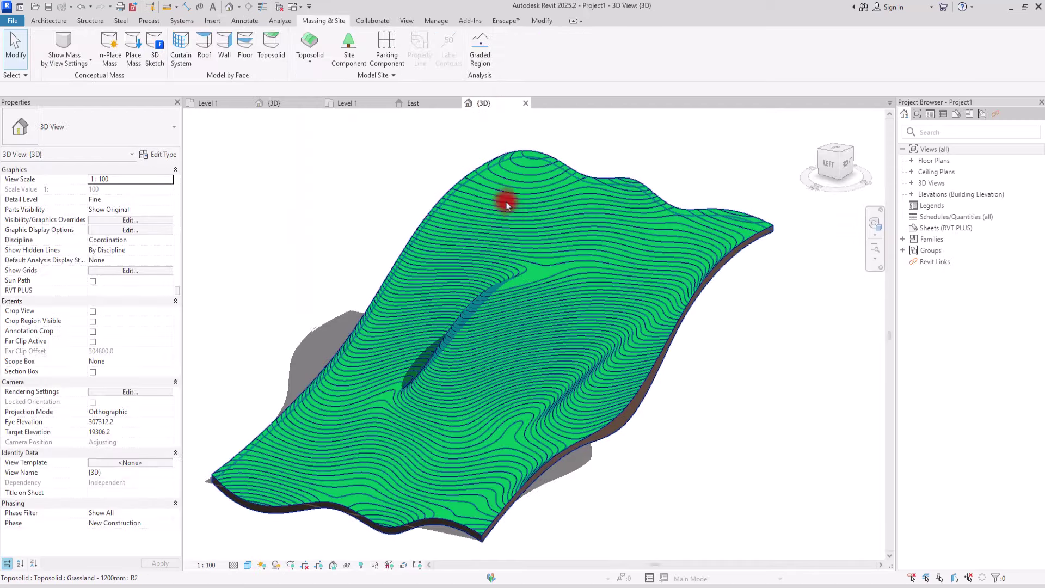
{"action": "left_click", "coordinate": [513, 214]}
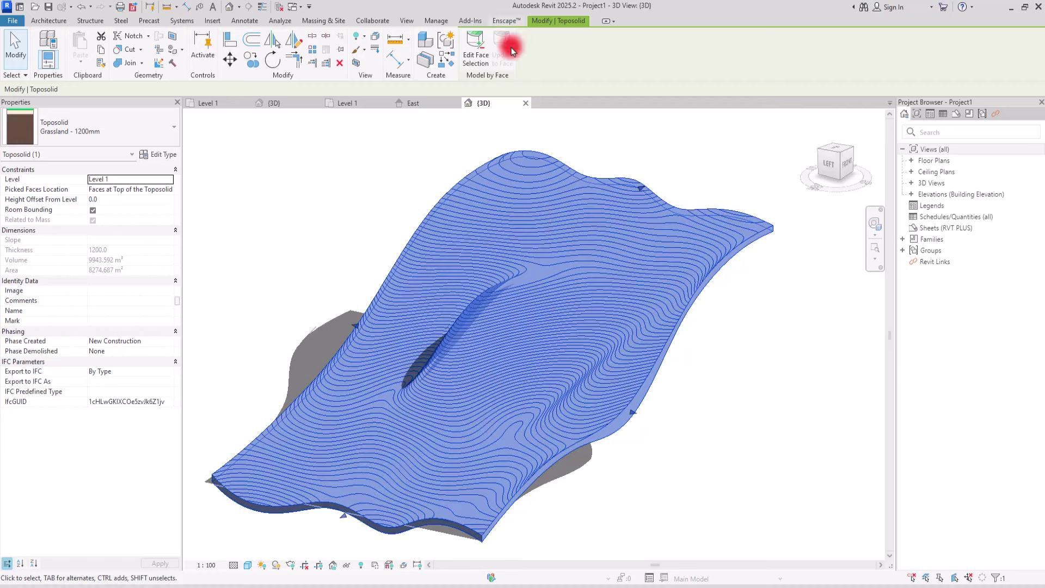
{"action": "left_click", "coordinate": [422, 194]}
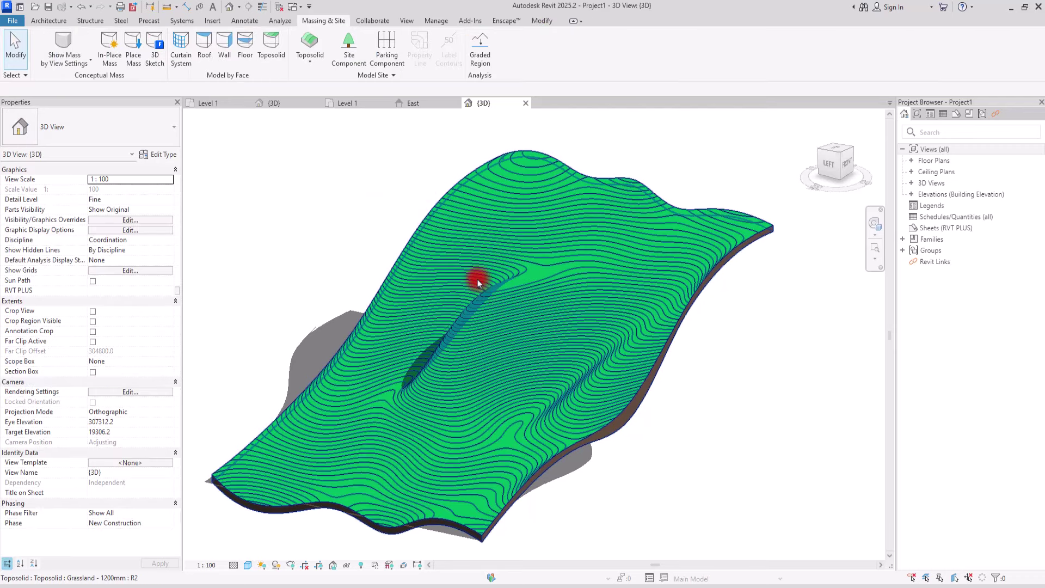
Switch between the Insert and Modify ribbon tabs in the Toposolid project
{"action": "left_click", "coordinate": [211, 23]}
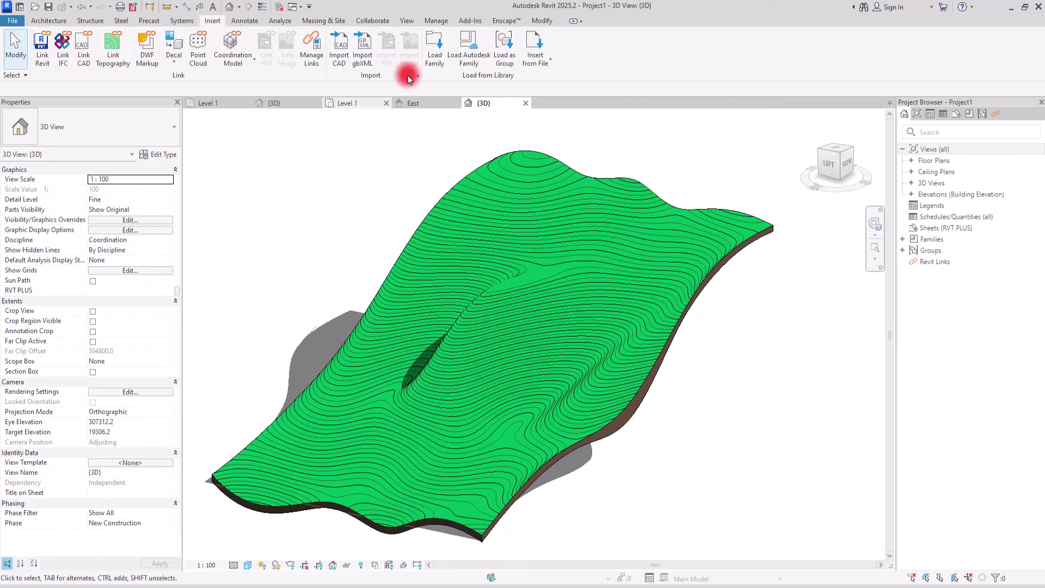
{"action": "left_click", "coordinate": [542, 21]}
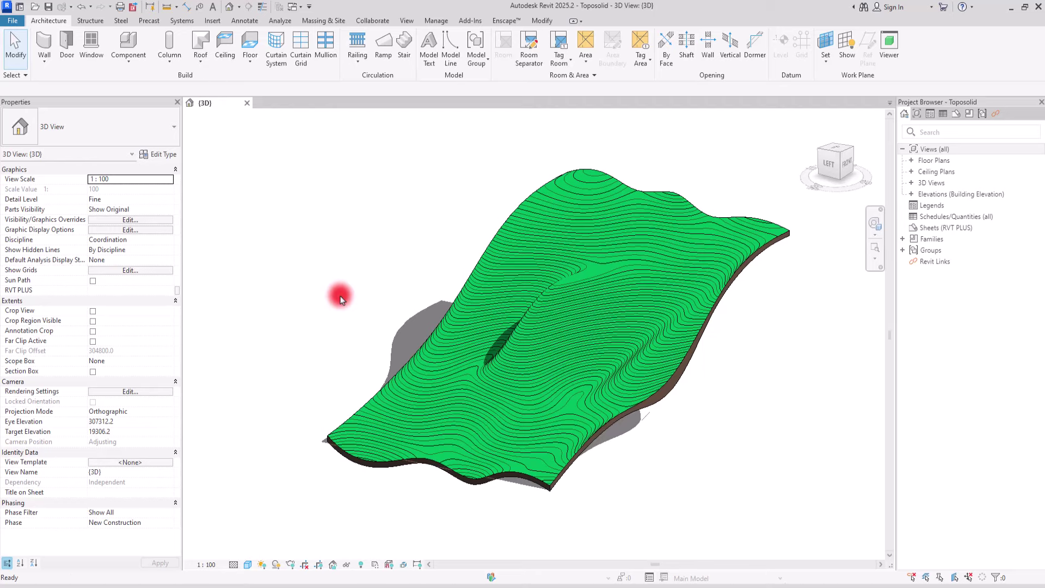
{"action": "middle_click_drag", "start_coordinate": [339, 301], "coordinate": [737, 384], "text": "shift"}
{"action": "scroll", "coordinate": [672, 319], "scroll_direction": "up", "scroll_amount": 5}
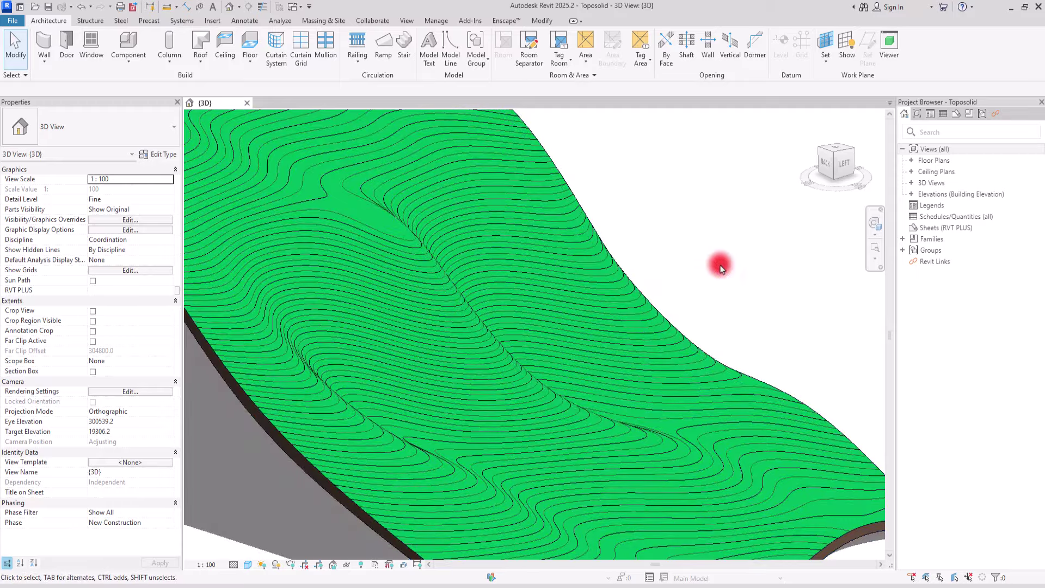
{"action": "middle_click_drag", "start_coordinate": [273, 525], "coordinate": [140, 464], "text": "shift"}
{"action": "middle_click_drag", "start_coordinate": [789, 450], "coordinate": [700, 294], "text": "shift"}
{"action": "scroll", "coordinate": [696, 278], "scroll_direction": "up", "scroll_amount": 3}
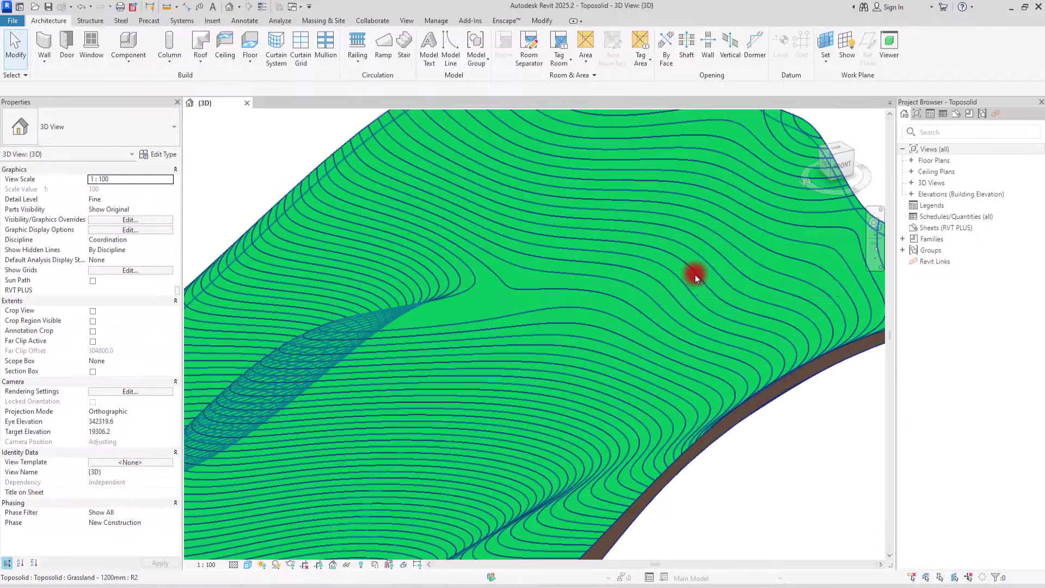
{"action": "scroll", "coordinate": [566, 264], "scroll_direction": "up", "scroll_amount": 3}
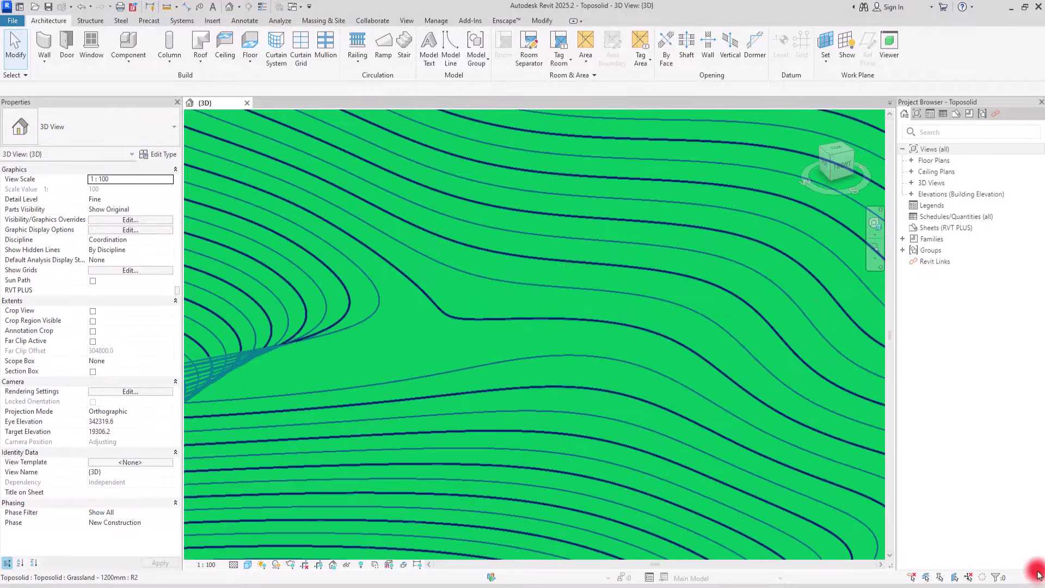
{"action": "scroll", "coordinate": [497, 409], "scroll_direction": "down", "scroll_amount": 5}
{"action": "middle_click_drag", "start_coordinate": [494, 409], "coordinate": [745, 288], "text": "shift"}
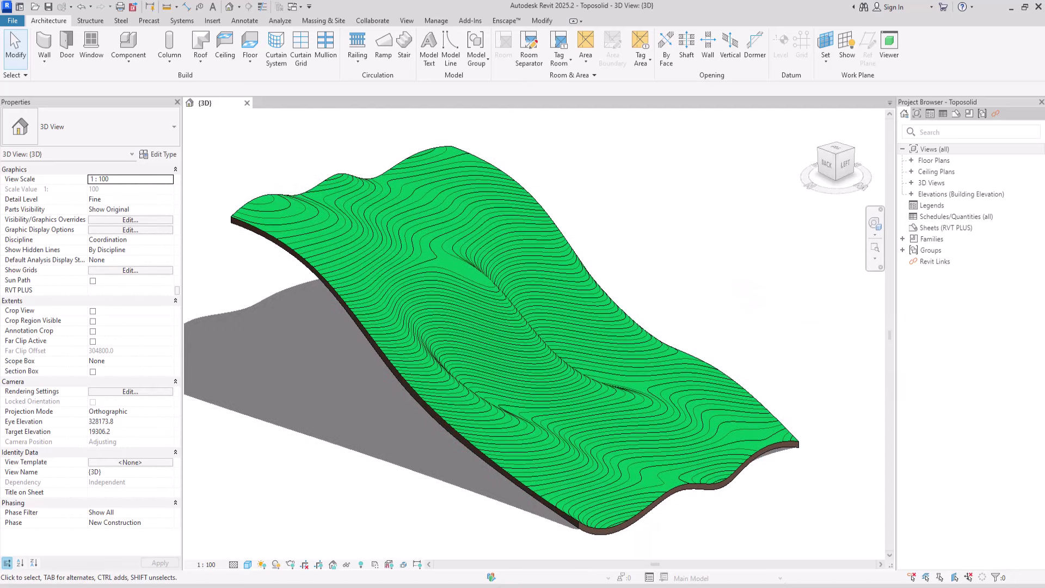